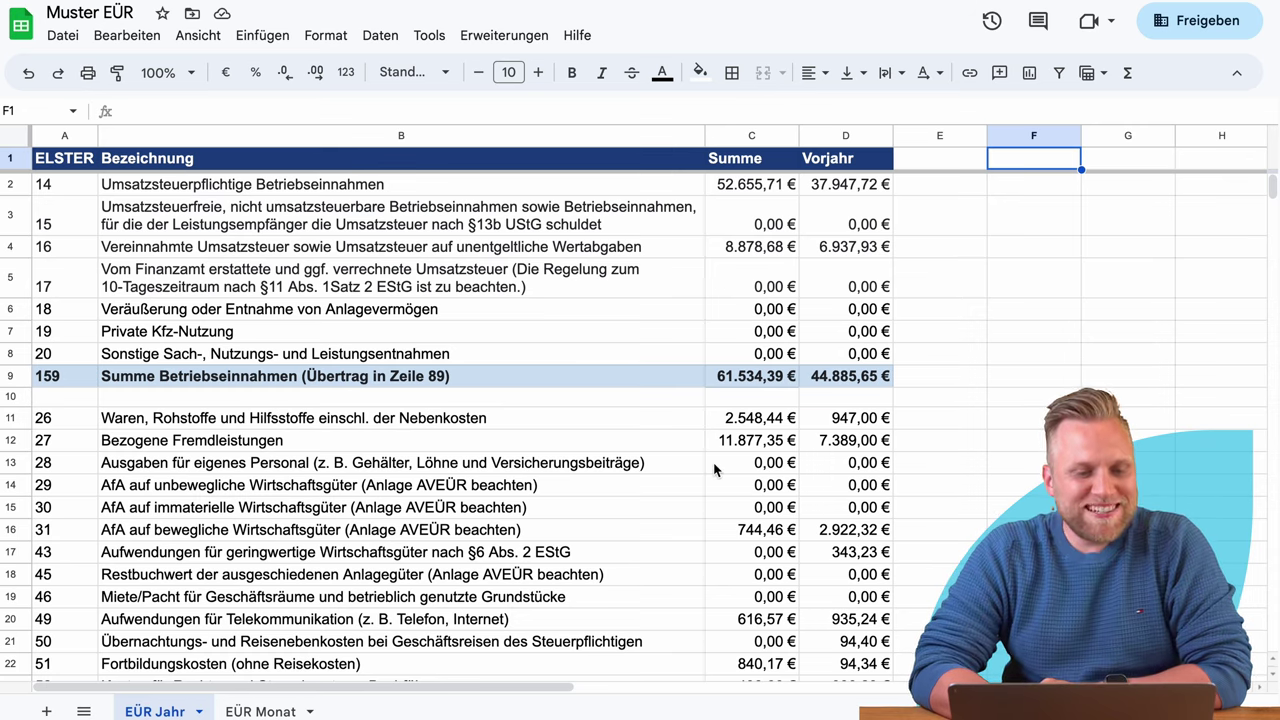
{"action": "scroll", "coordinate": [714, 466], "scroll_direction": "down", "scroll_amount": 3}
{"action": "scroll", "coordinate": [714, 466], "scroll_direction": "up", "scroll_amount": 3}
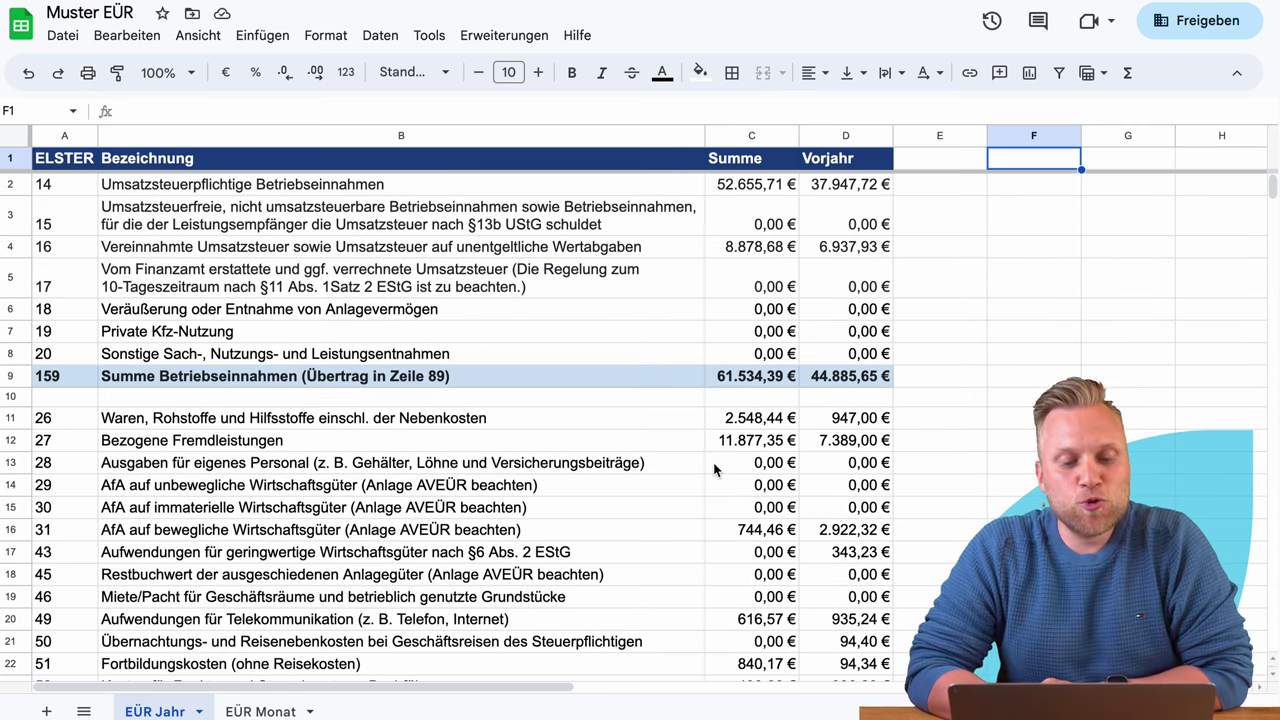
{"action": "left_click", "coordinate": [66, 40]}
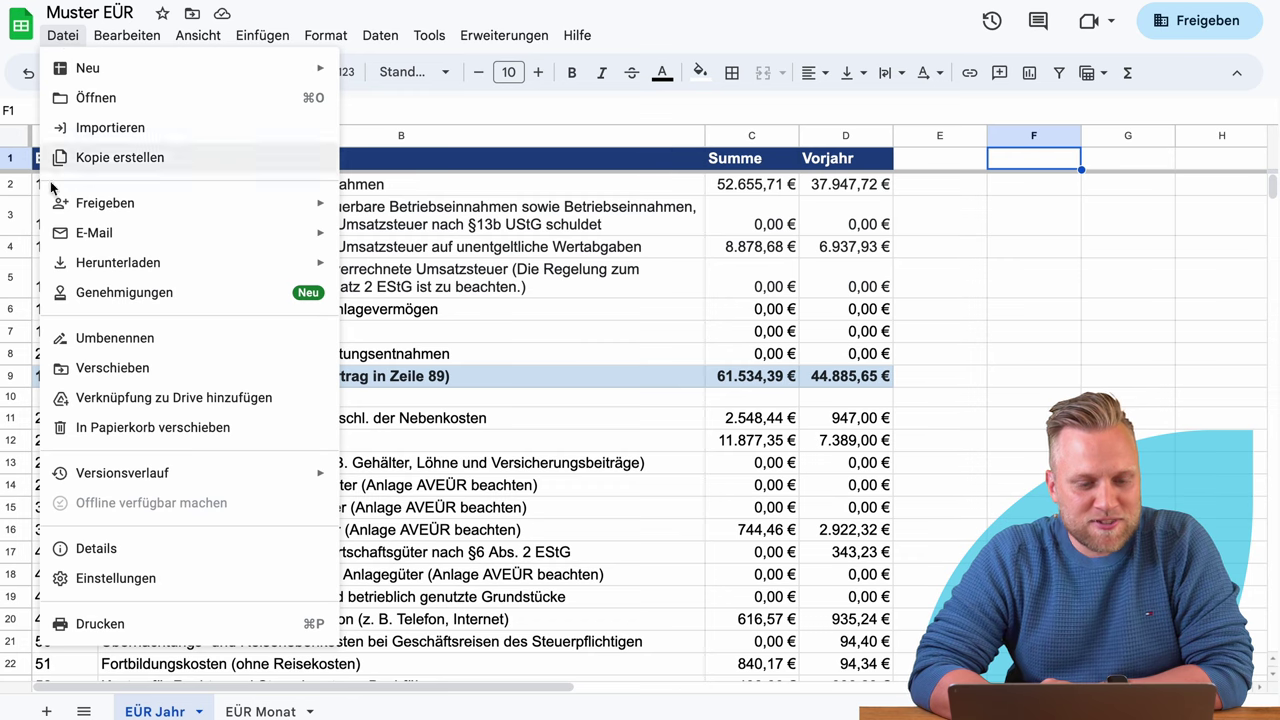
{"action": "mouse_move", "coordinate": [118, 268]}
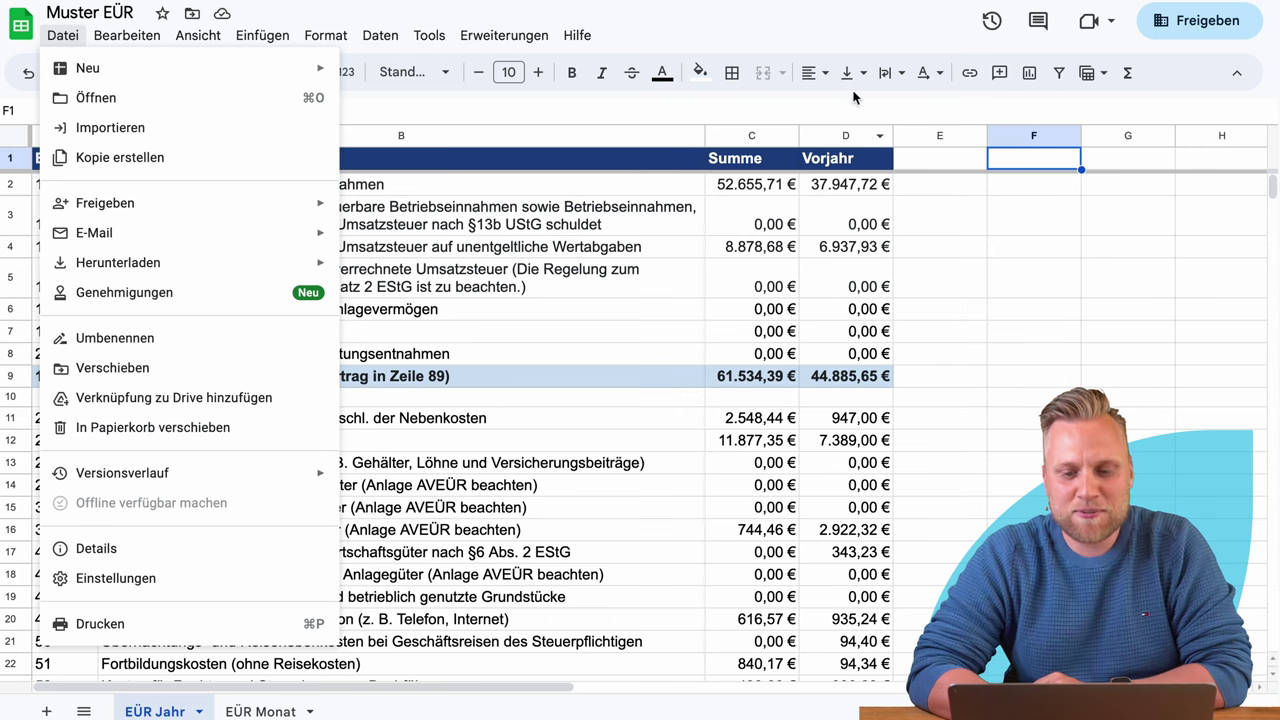
{"action": "left_click", "coordinate": [843, 28]}
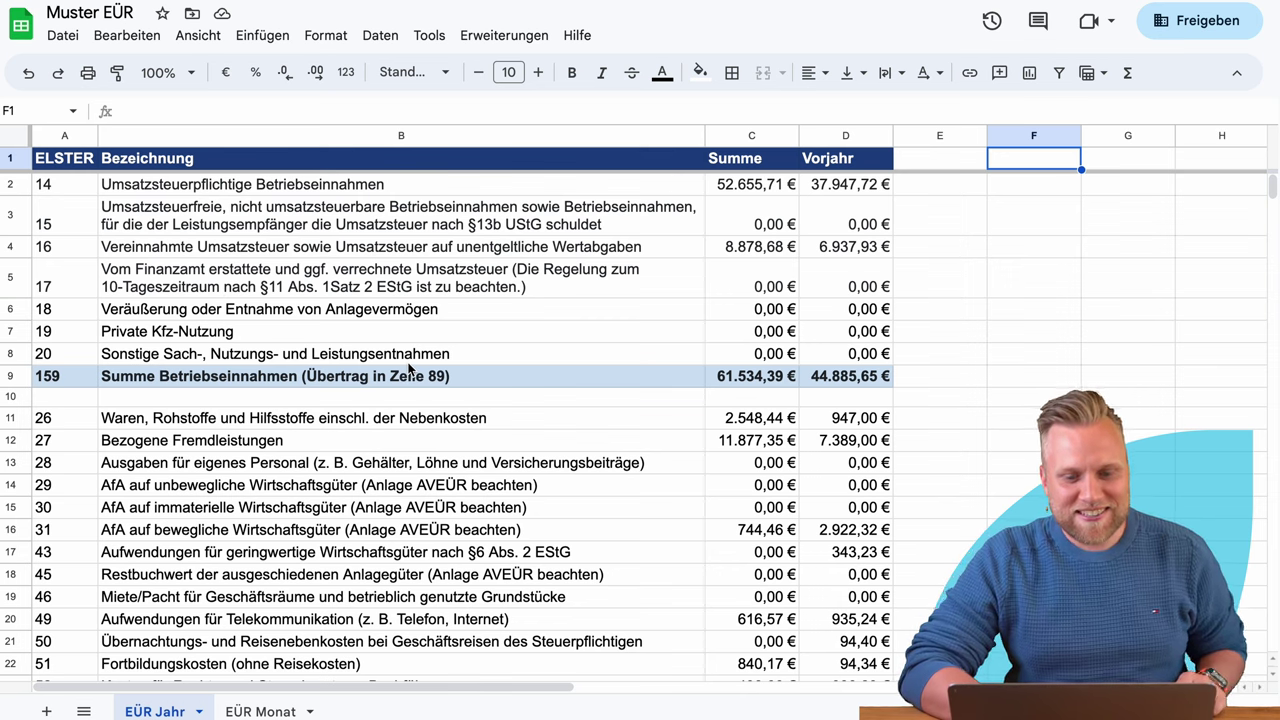
Review the yearly EÜR sheet from the income rows down to profit/loss, Entnahmen and Einlagen.
{"action": "scroll", "coordinate": [408, 370], "scroll_direction": "down", "scroll_amount": 4}
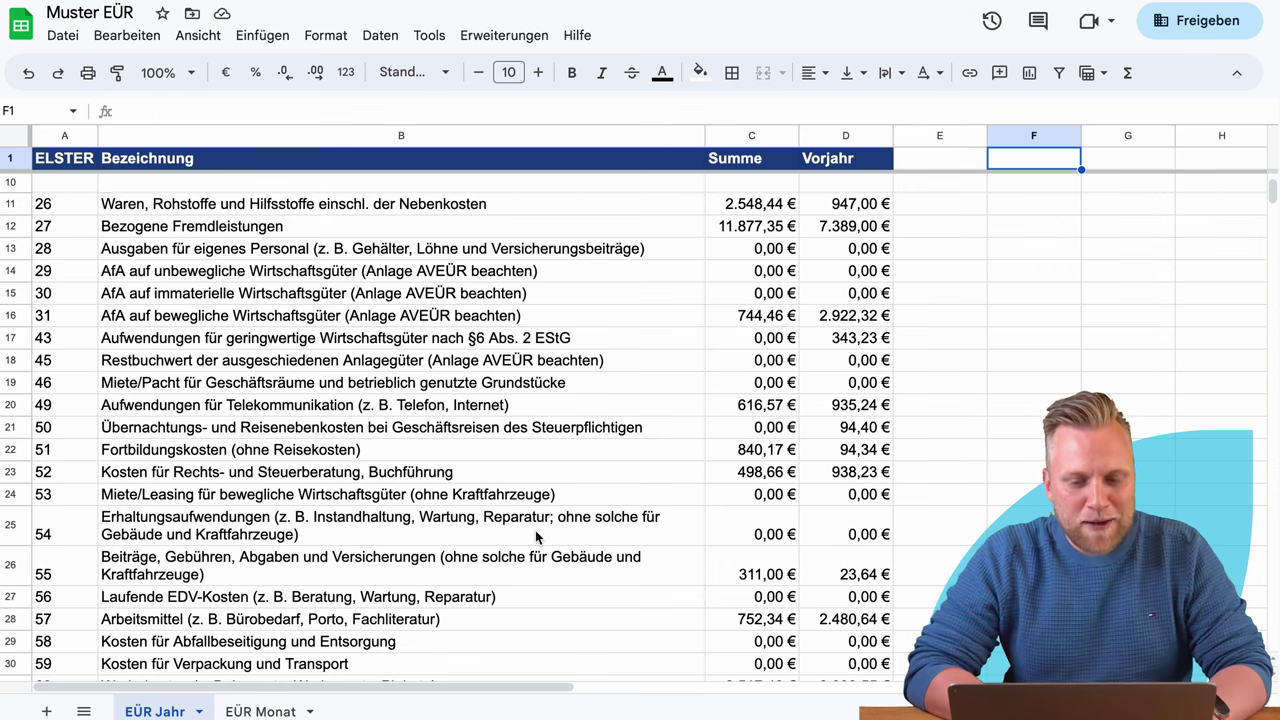
{"action": "scroll", "coordinate": [537, 537], "scroll_direction": "down", "scroll_amount": 8}
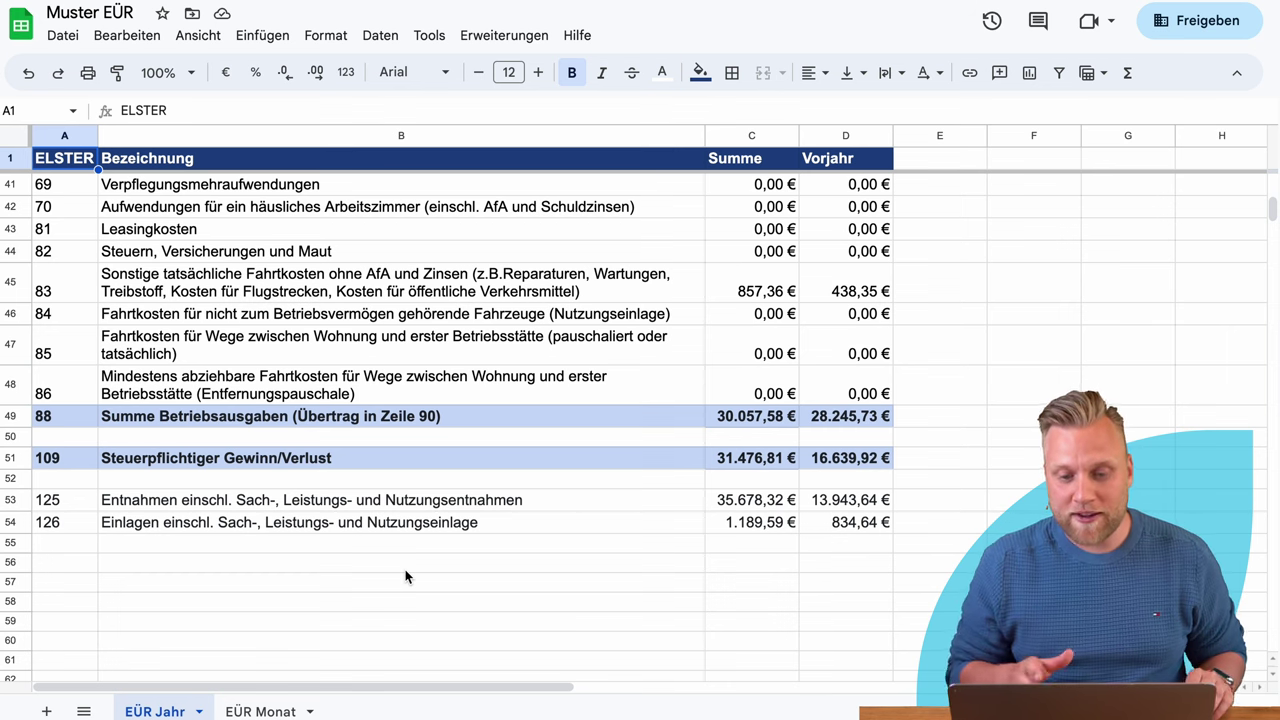
{"action": "scroll", "coordinate": [405, 577], "scroll_direction": "up", "scroll_amount": 12}
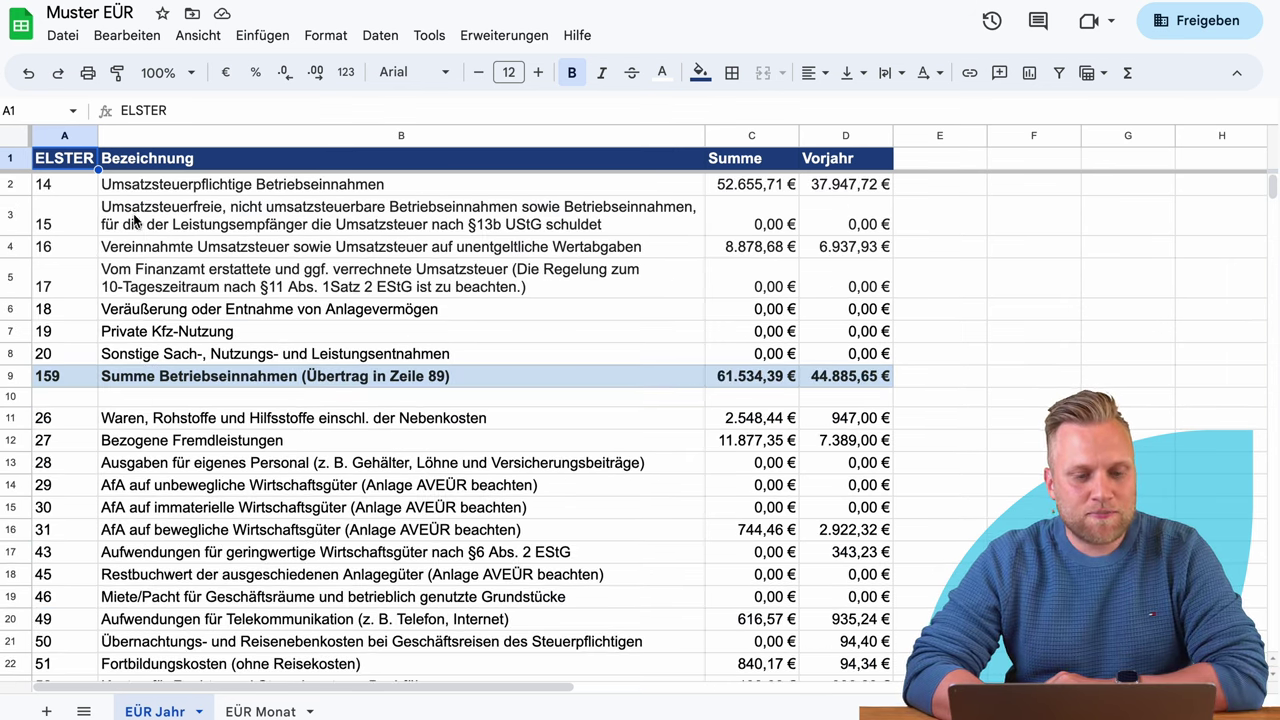
Highlight the ELSTER column and the row for line 26, then compare it with line 26 of the ELSTER web form's Betriebsausgaben section.
{"action": "left_click", "coordinate": [63, 138]}
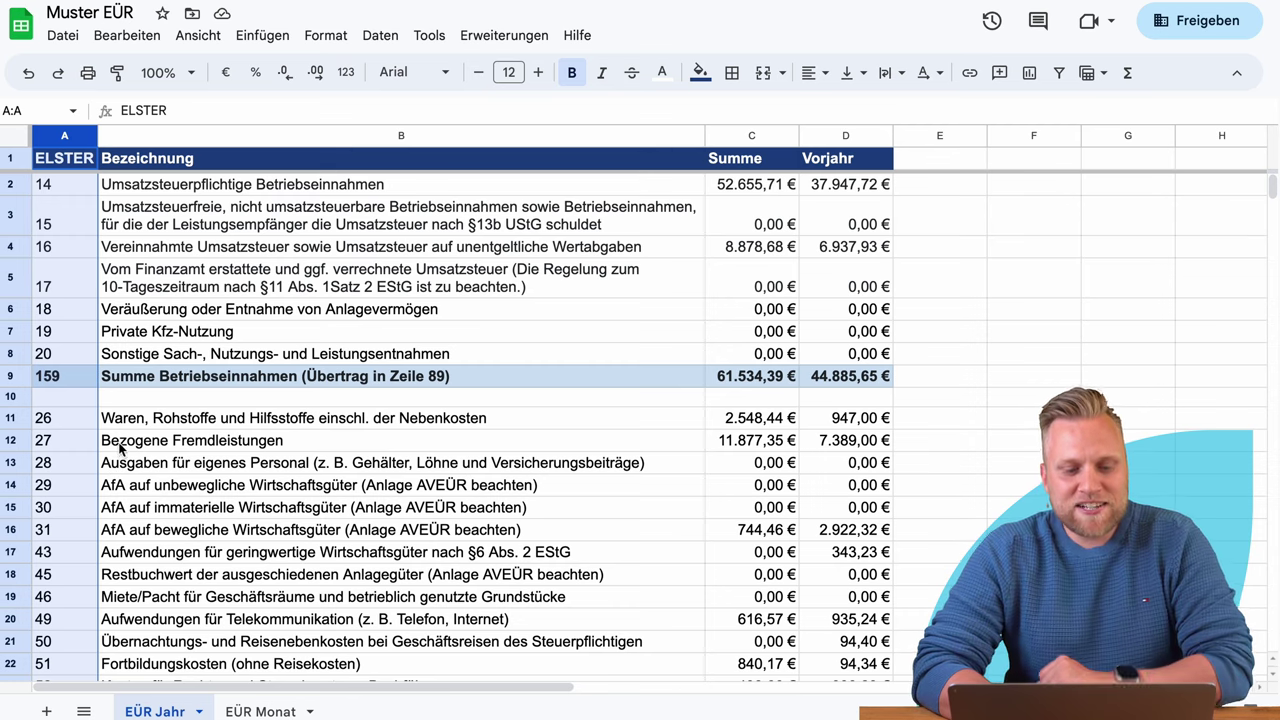
{"action": "left_click", "coordinate": [62, 420]}
{"action": "key", "text": "shift+space"}
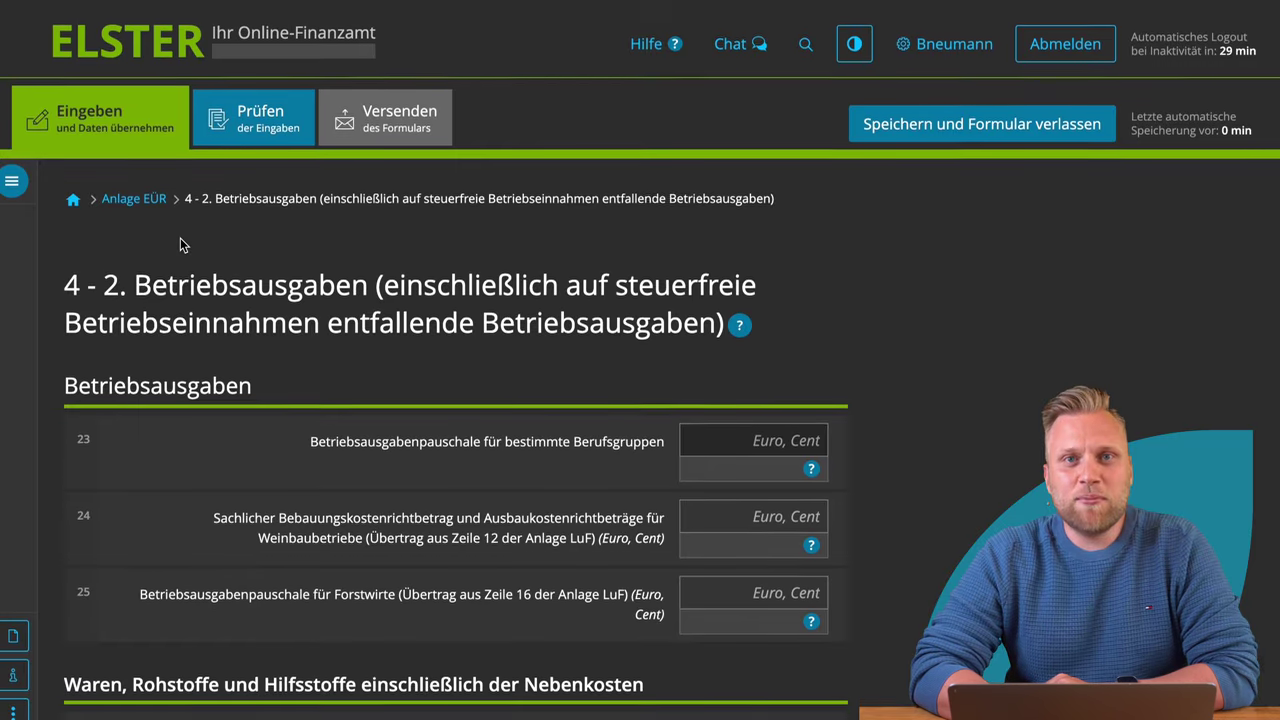
{"action": "scroll", "coordinate": [182, 245], "scroll_direction": "down", "scroll_amount": 5}
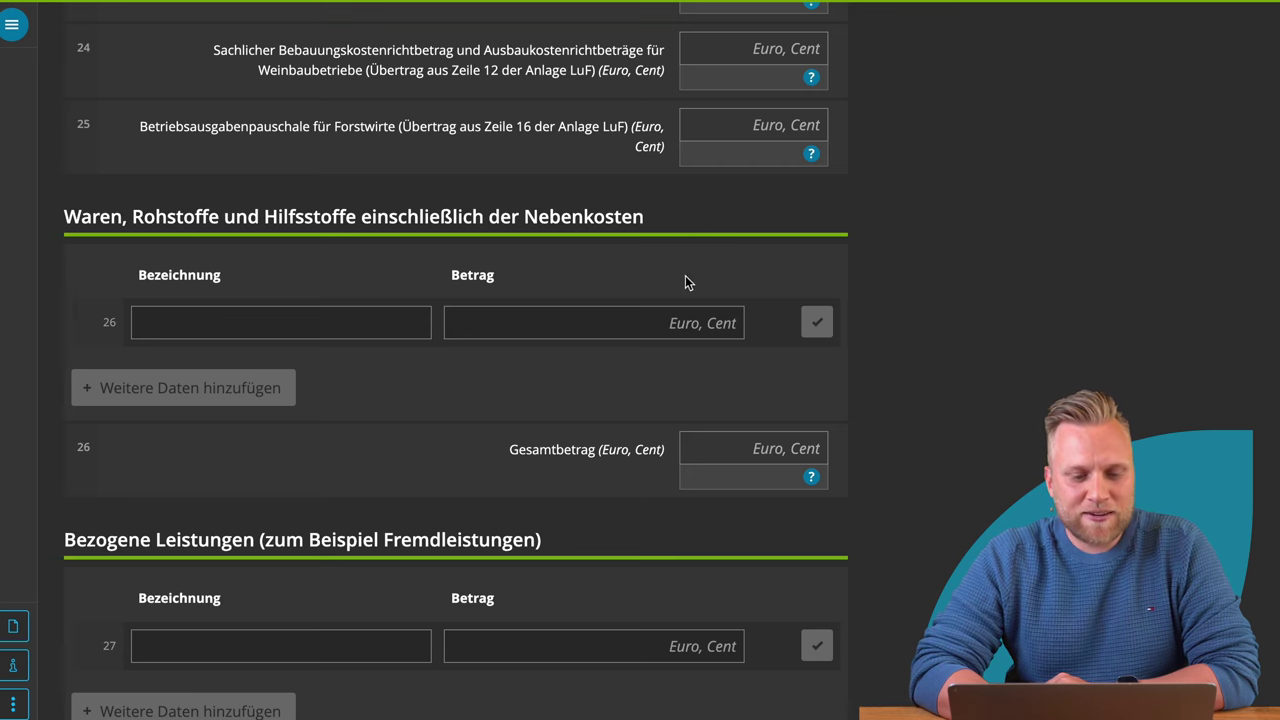
{"action": "left_click", "coordinate": [334, 328]}
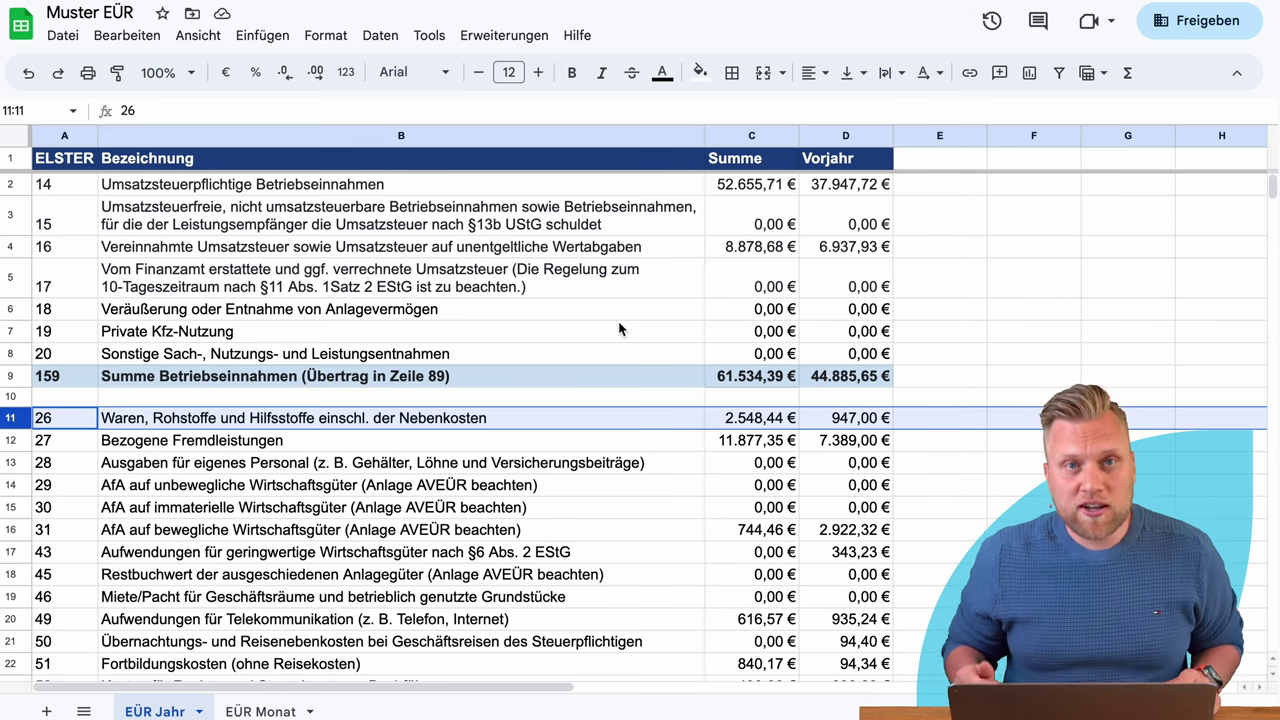
Back in the spreadsheet, highlight the Bezeichnung column and read through the category descriptions.
{"action": "left_click", "coordinate": [383, 138]}
{"action": "scroll", "coordinate": [366, 368], "scroll_direction": "down", "scroll_amount": 3}
{"action": "scroll", "coordinate": [366, 368], "scroll_direction": "down", "scroll_amount": 3}
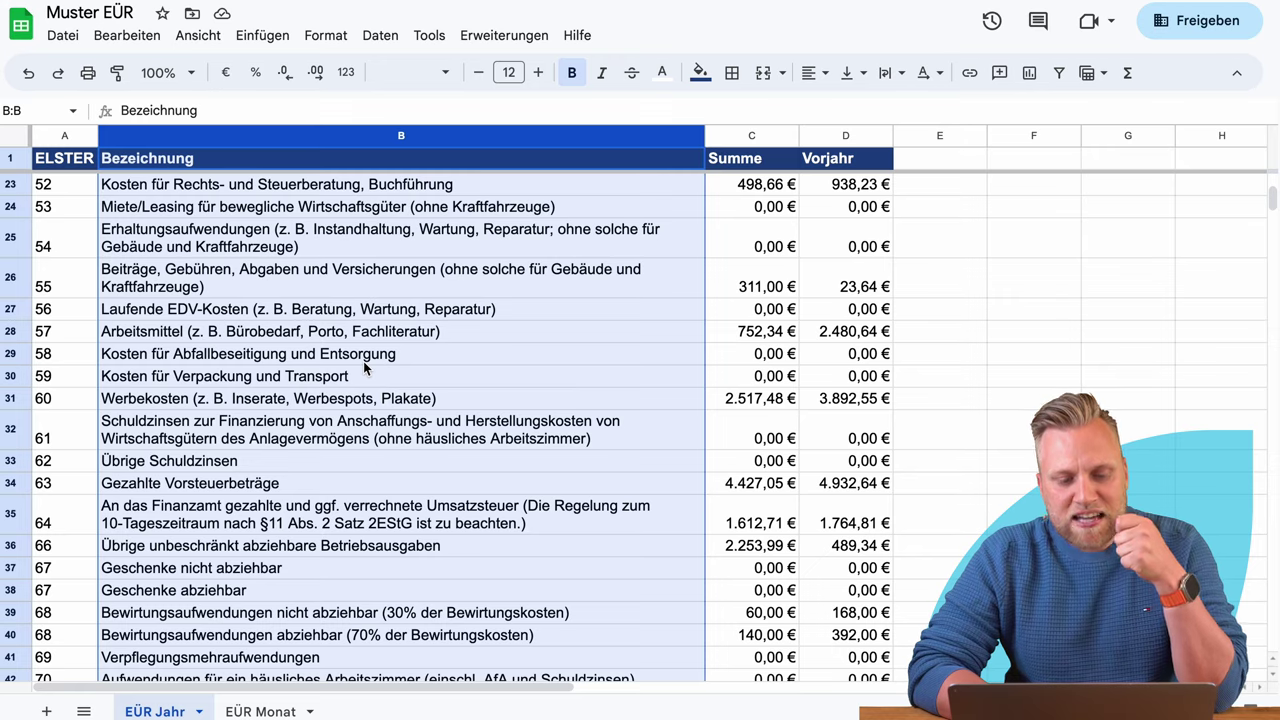
{"action": "scroll", "coordinate": [366, 368], "scroll_direction": "up", "scroll_amount": 5}
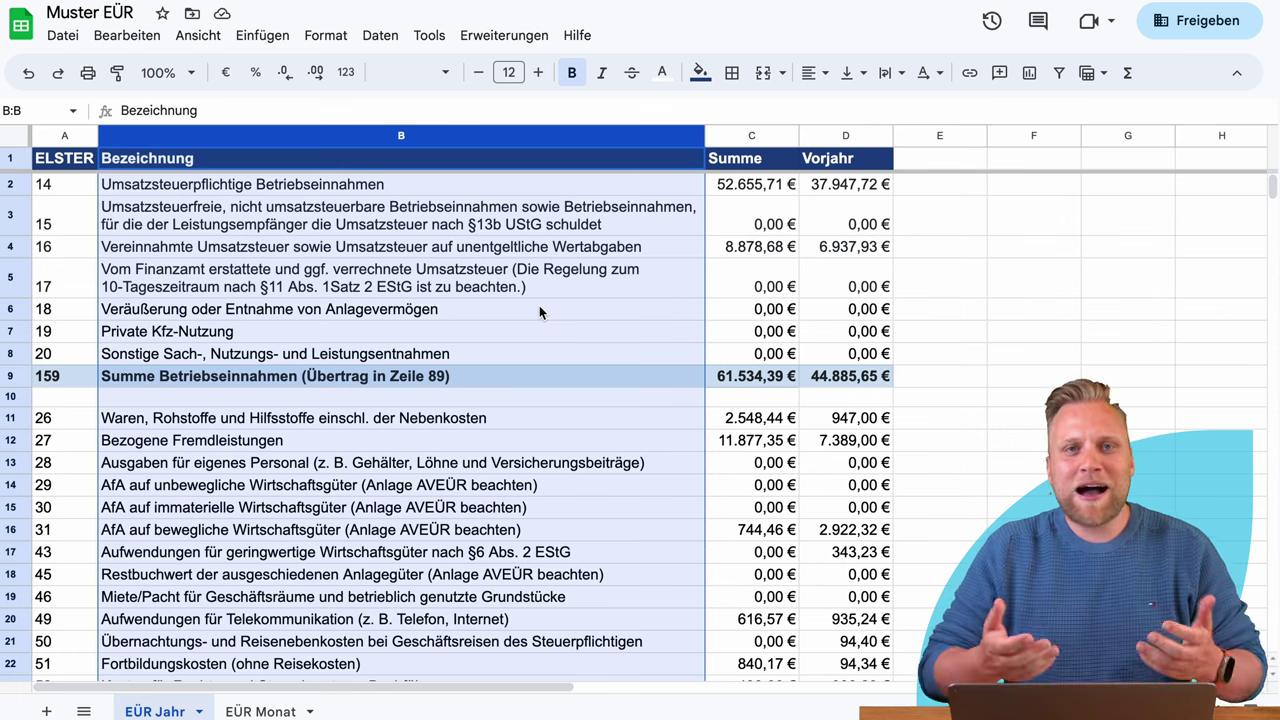
Highlight the Summe column and then the Vorjahr column of the yearly sheet to examine both years' amounts.
{"action": "left_click", "coordinate": [752, 135]}
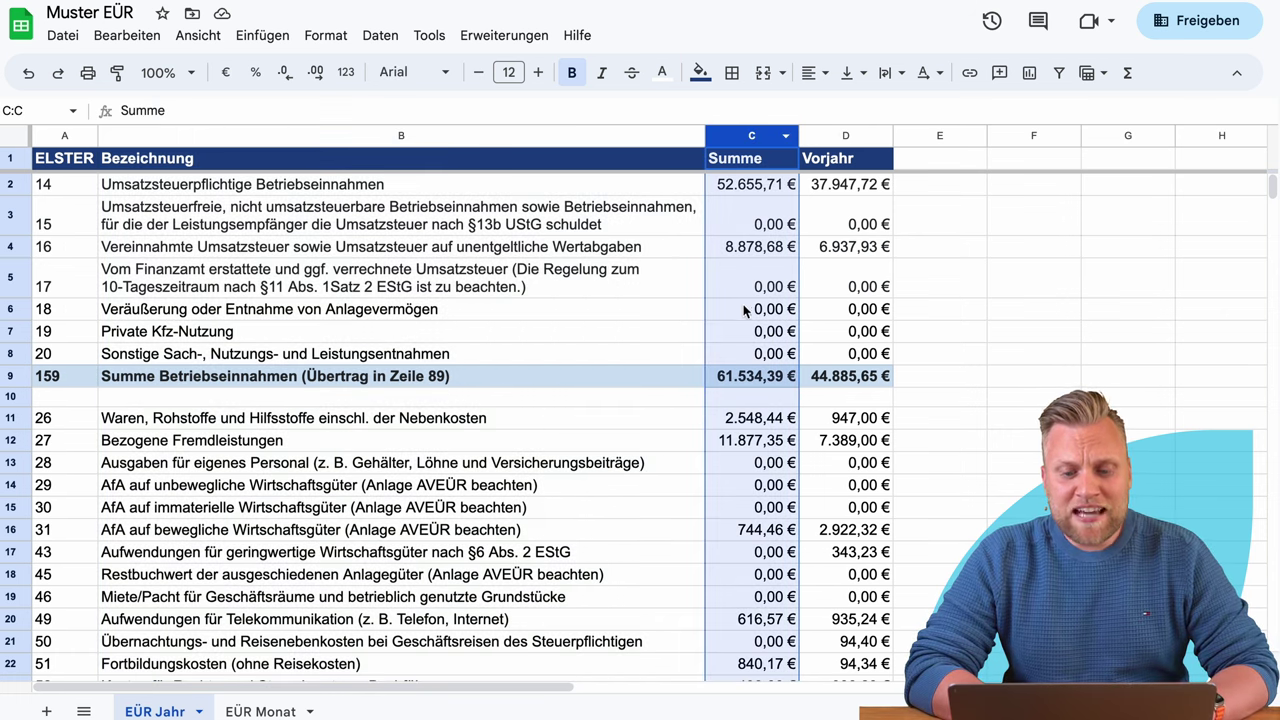
{"action": "scroll", "coordinate": [768, 434], "scroll_direction": "down", "scroll_amount": 3}
{"action": "scroll", "coordinate": [768, 434], "scroll_direction": "up", "scroll_amount": 3}
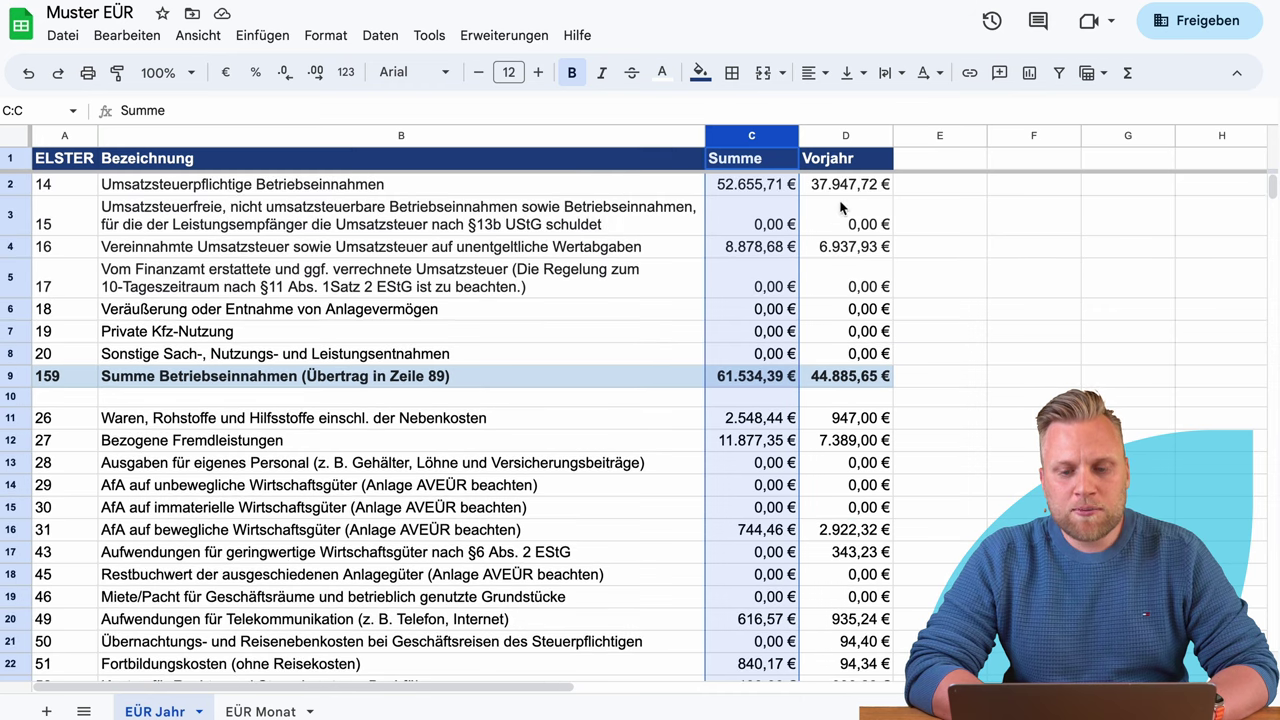
{"action": "left_click", "coordinate": [870, 135]}
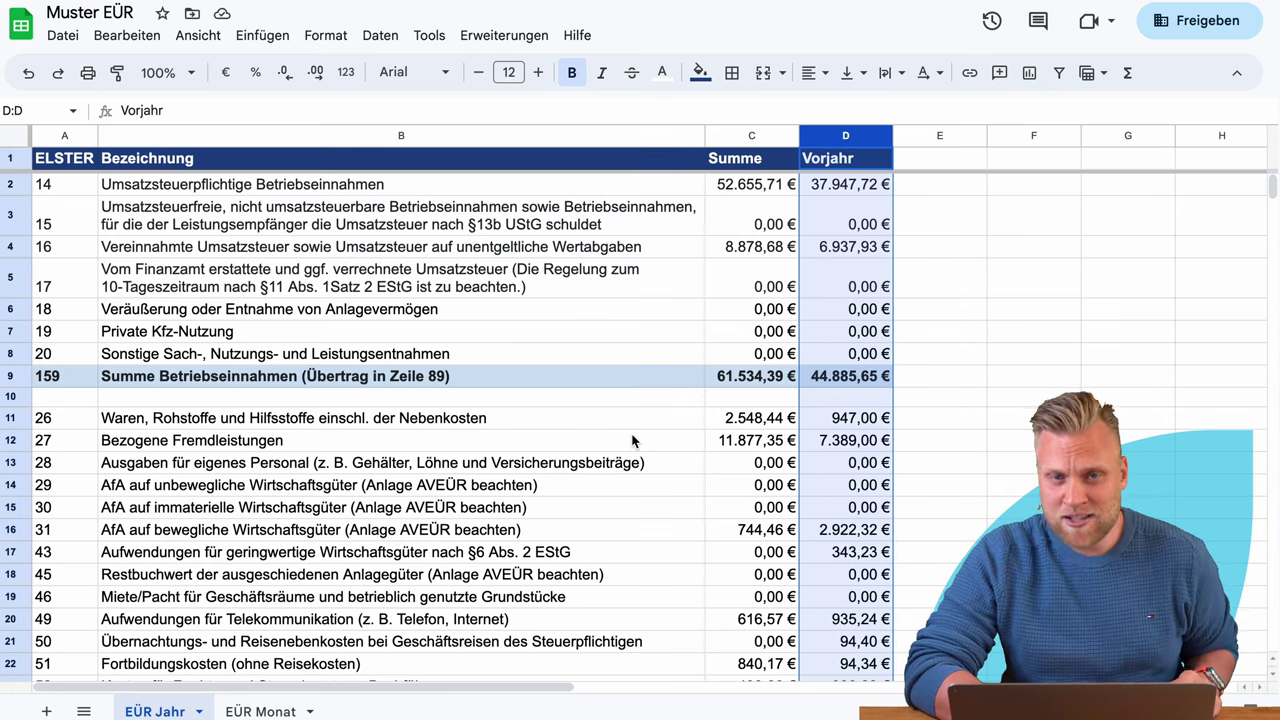
Open the EÜR Monat sheet and examine its monthly columns and the highlighted Summe column.
{"action": "left_click", "coordinate": [259, 708]}
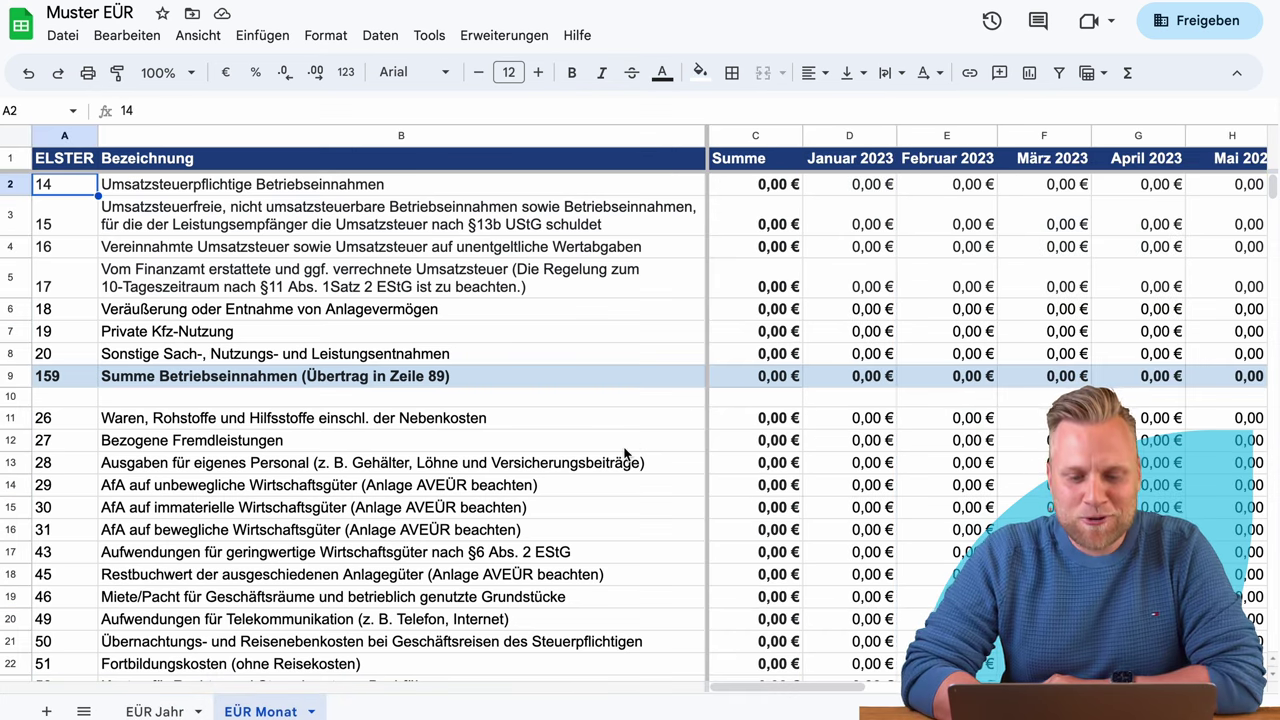
{"action": "scroll", "coordinate": [624, 453], "scroll_direction": "right", "scroll_amount": 6}
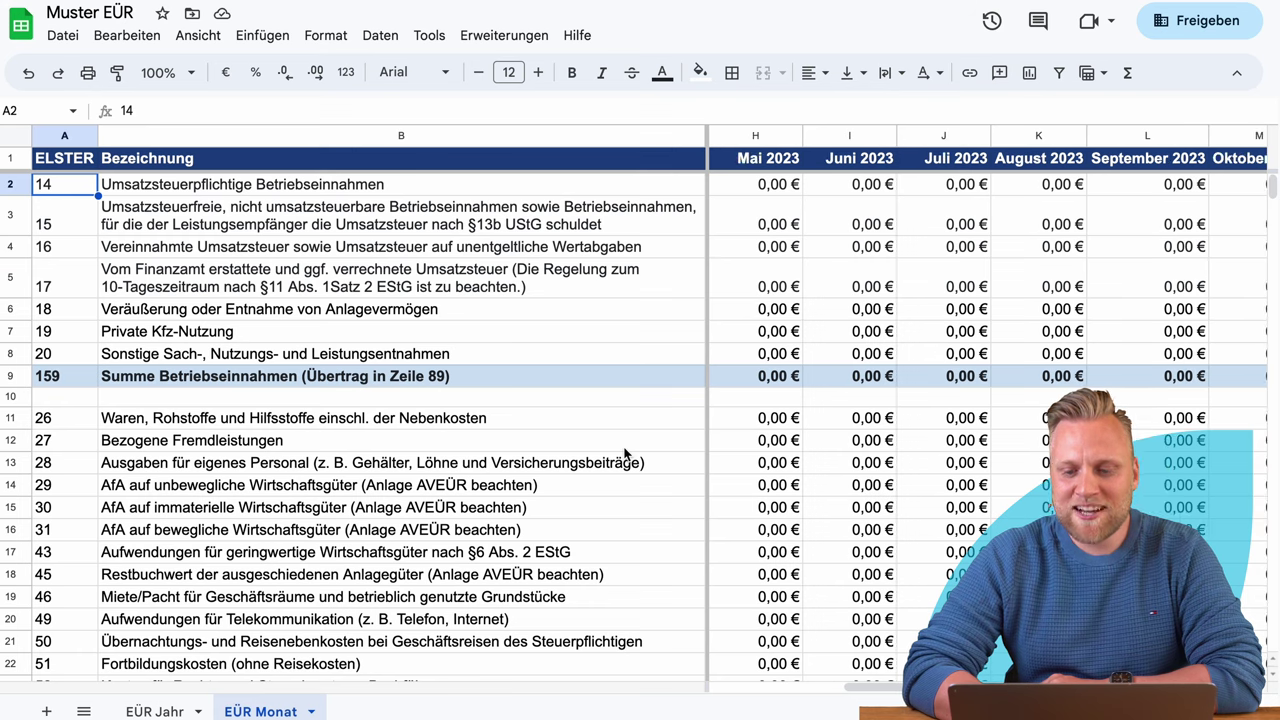
{"action": "scroll", "coordinate": [624, 453], "scroll_direction": "left", "scroll_amount": 6}
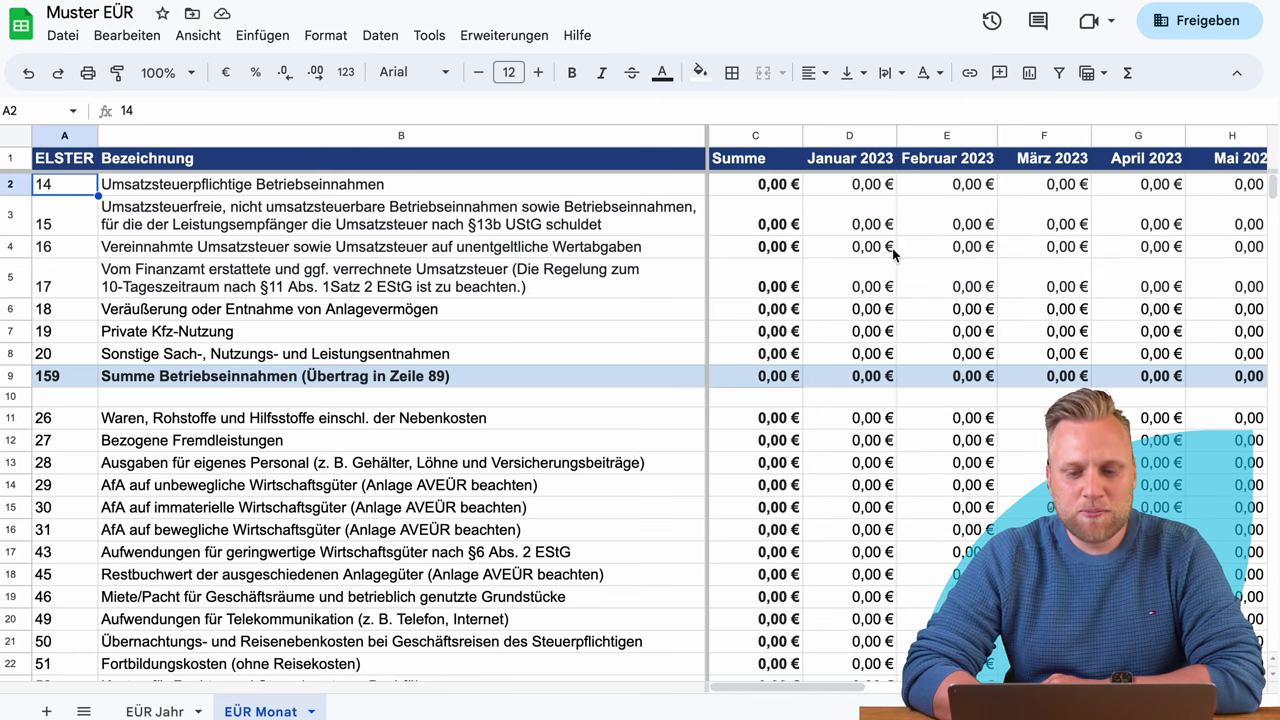
{"action": "scroll", "coordinate": [903, 455], "scroll_direction": "down", "scroll_amount": 3}
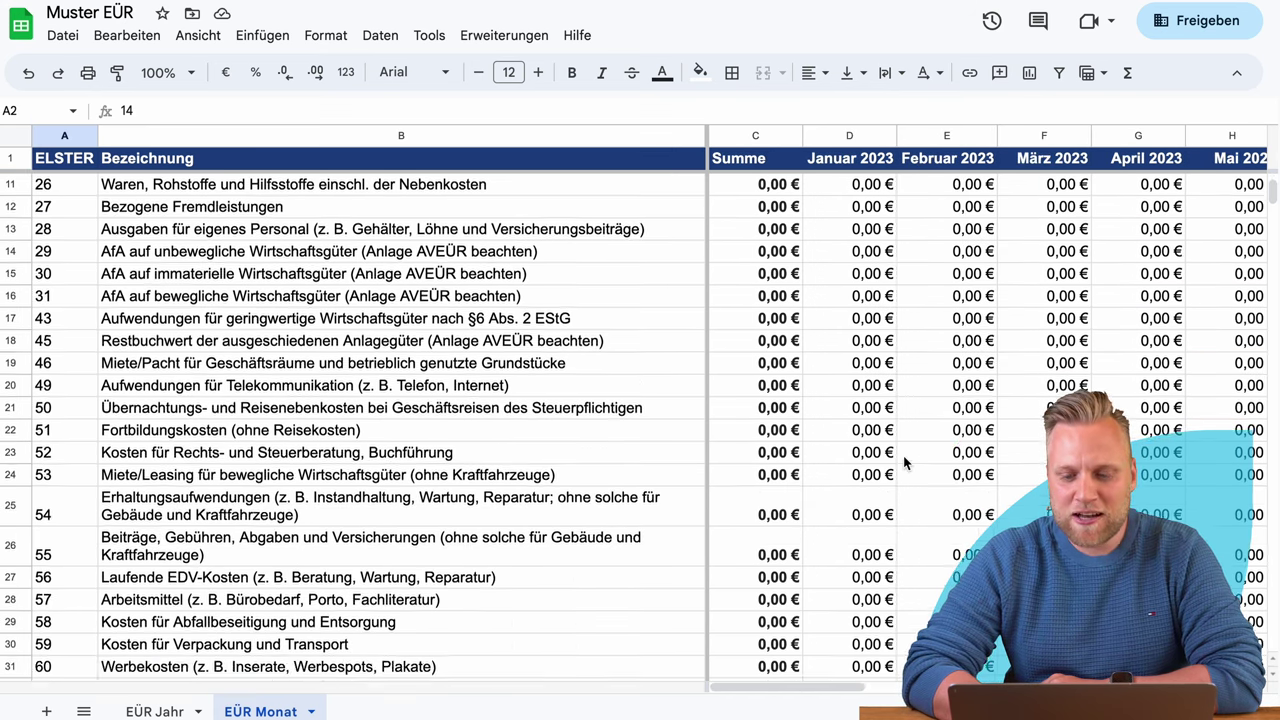
{"action": "scroll", "coordinate": [903, 455], "scroll_direction": "up", "scroll_amount": 3}
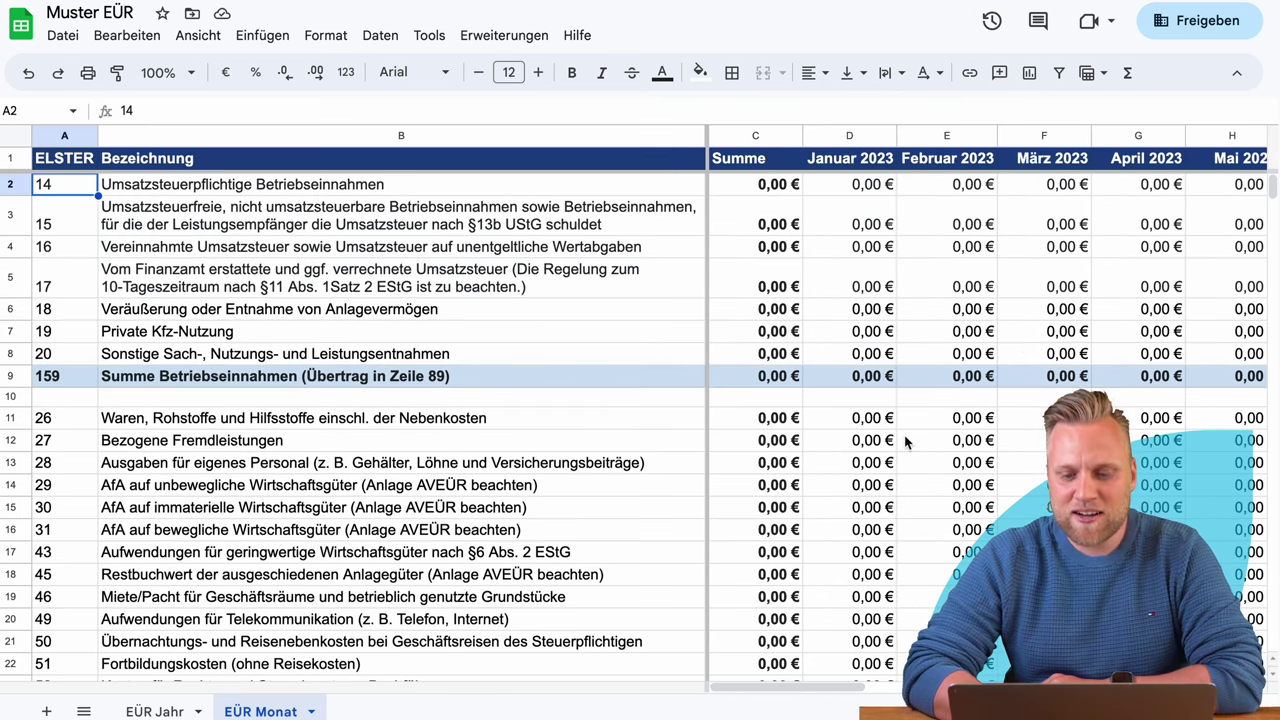
{"action": "left_click", "coordinate": [762, 135]}
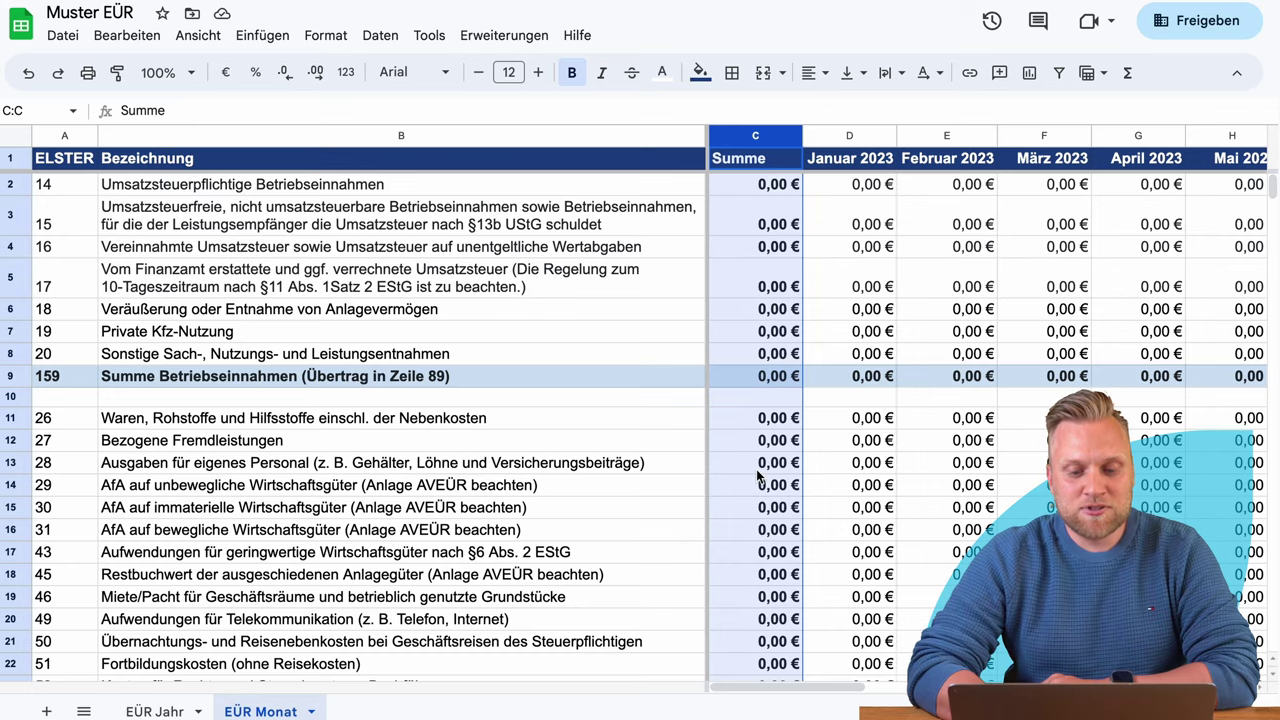
{"action": "scroll", "coordinate": [765, 420], "scroll_direction": "down", "scroll_amount": 5}
{"action": "scroll", "coordinate": [758, 476], "scroll_direction": "up", "scroll_amount": 4}
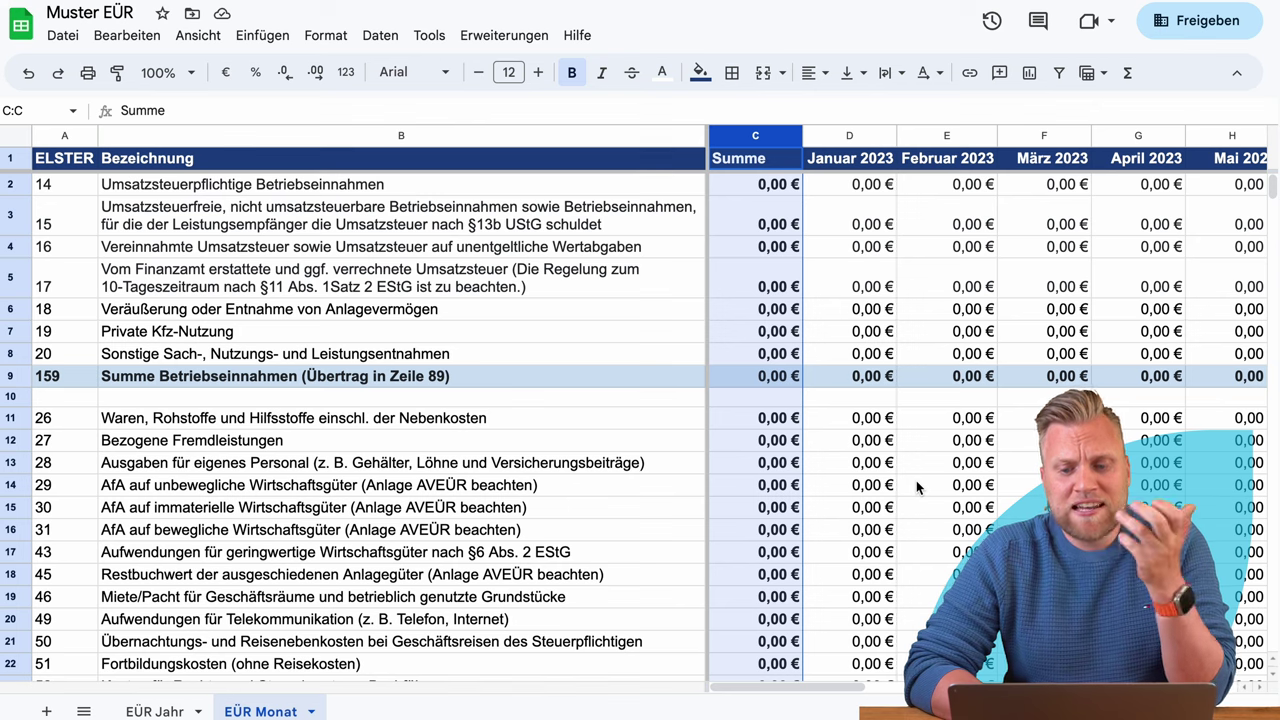
Switch briefly to EÜR Jahr and back to EÜR Monat, then look through the month columns and select the März 2023 header.
{"action": "left_click", "coordinate": [152, 711]}
{"action": "left_click", "coordinate": [260, 711]}
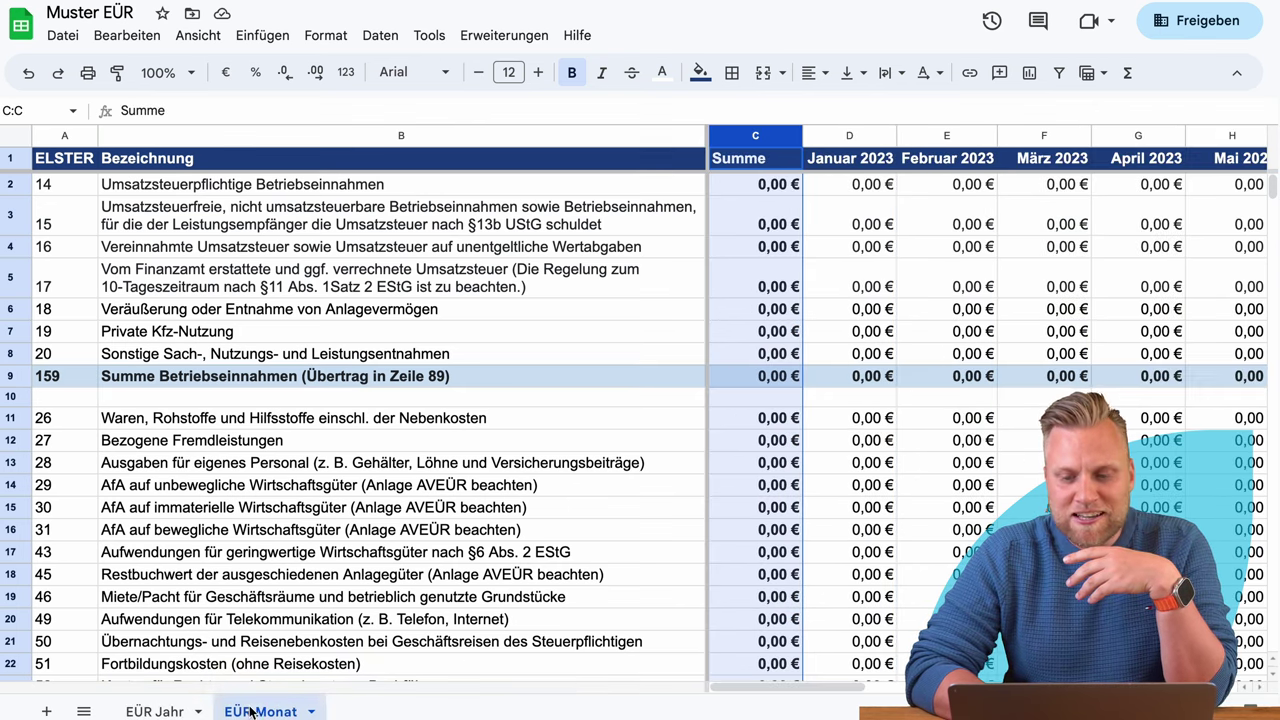
{"action": "scroll", "coordinate": [1115, 292], "scroll_direction": "right", "scroll_amount": 5}
{"action": "scroll", "coordinate": [1070, 200], "scroll_direction": "left", "scroll_amount": 3}
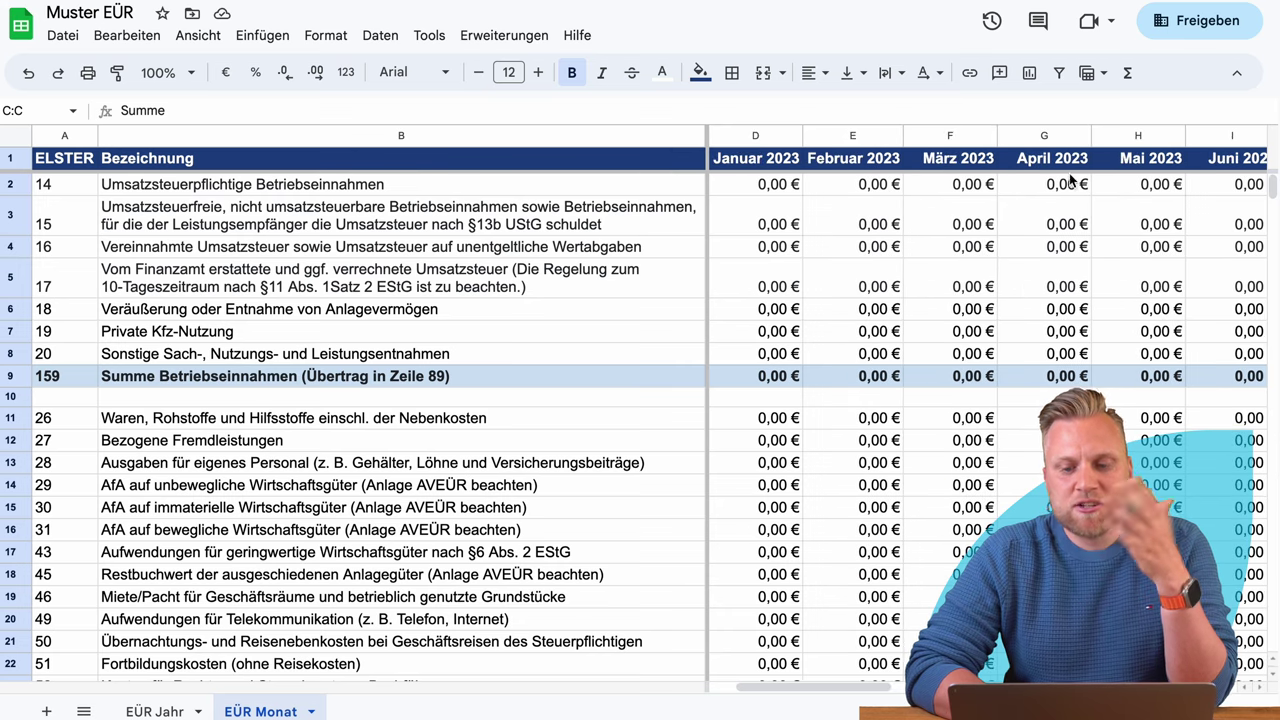
{"action": "left_click", "coordinate": [943, 165]}
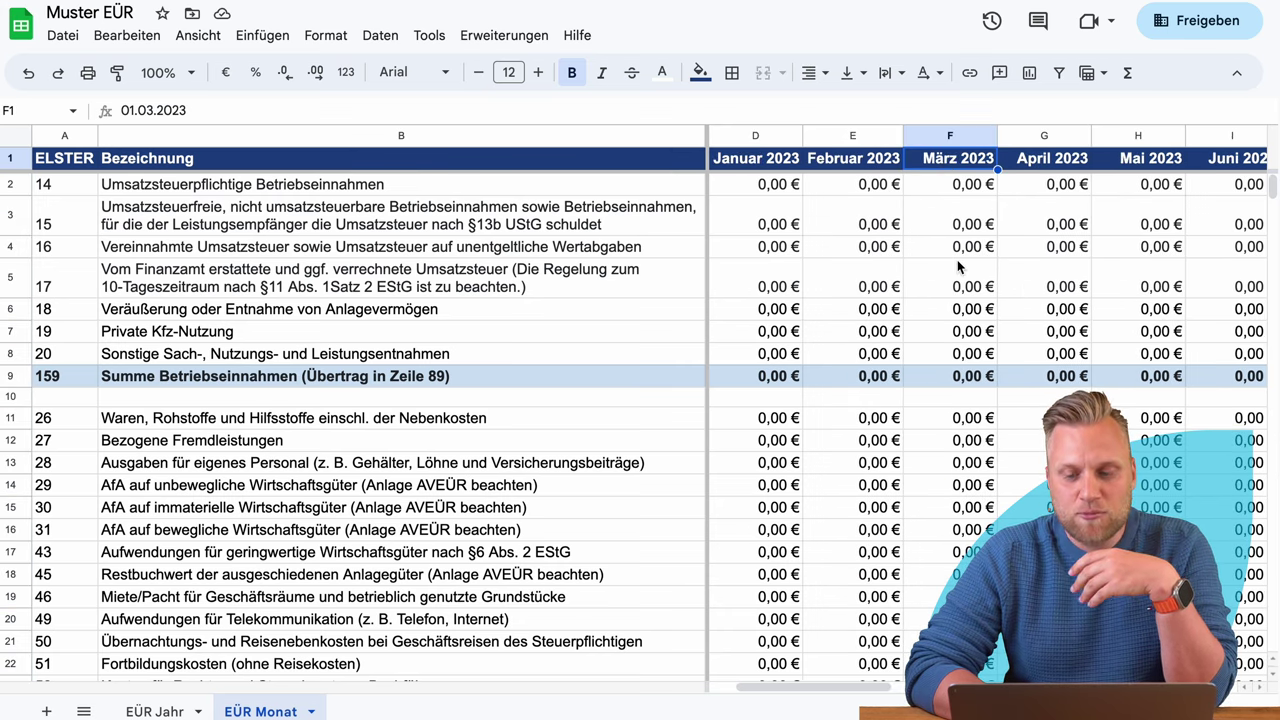
{"action": "scroll", "coordinate": [957, 266], "scroll_direction": "right", "scroll_amount": 4}
{"action": "scroll", "coordinate": [957, 266], "scroll_direction": "left", "scroll_amount": 4}
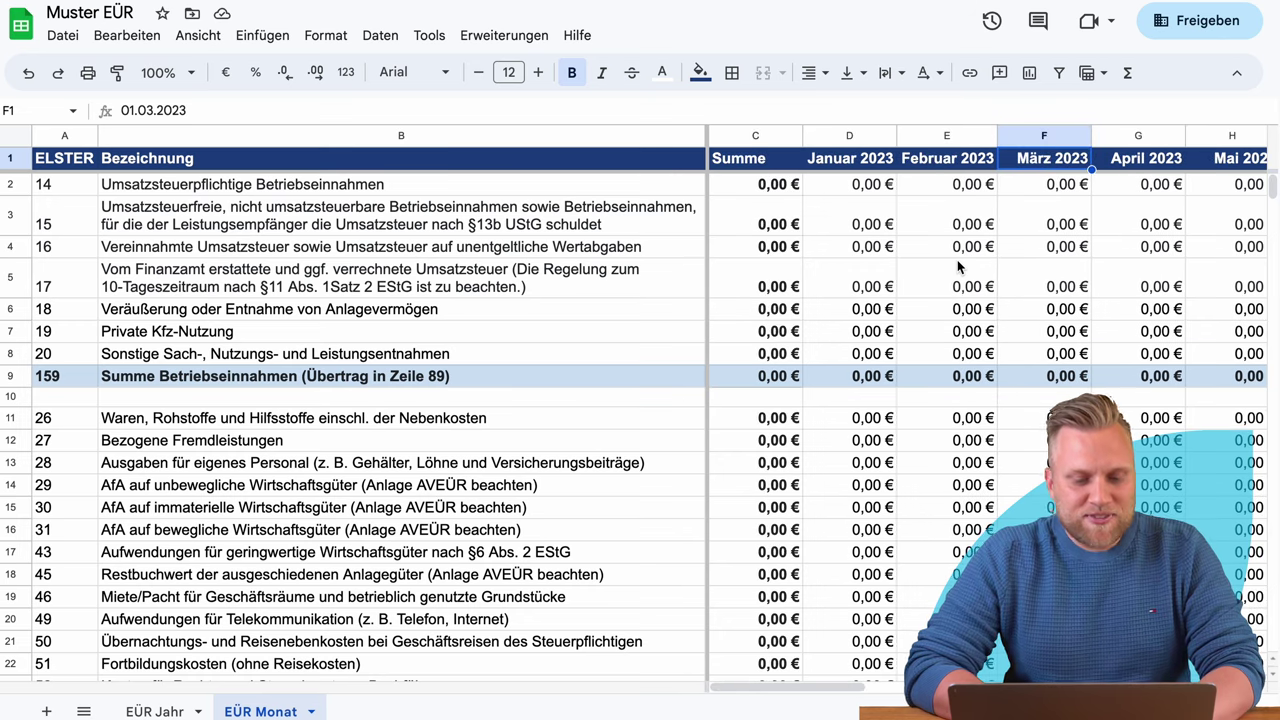
Return to the EÜR Jahr sheet, select cell A1 and look over all rows down to the Entnahmen and Einlagen.
{"action": "left_click", "coordinate": [152, 711]}
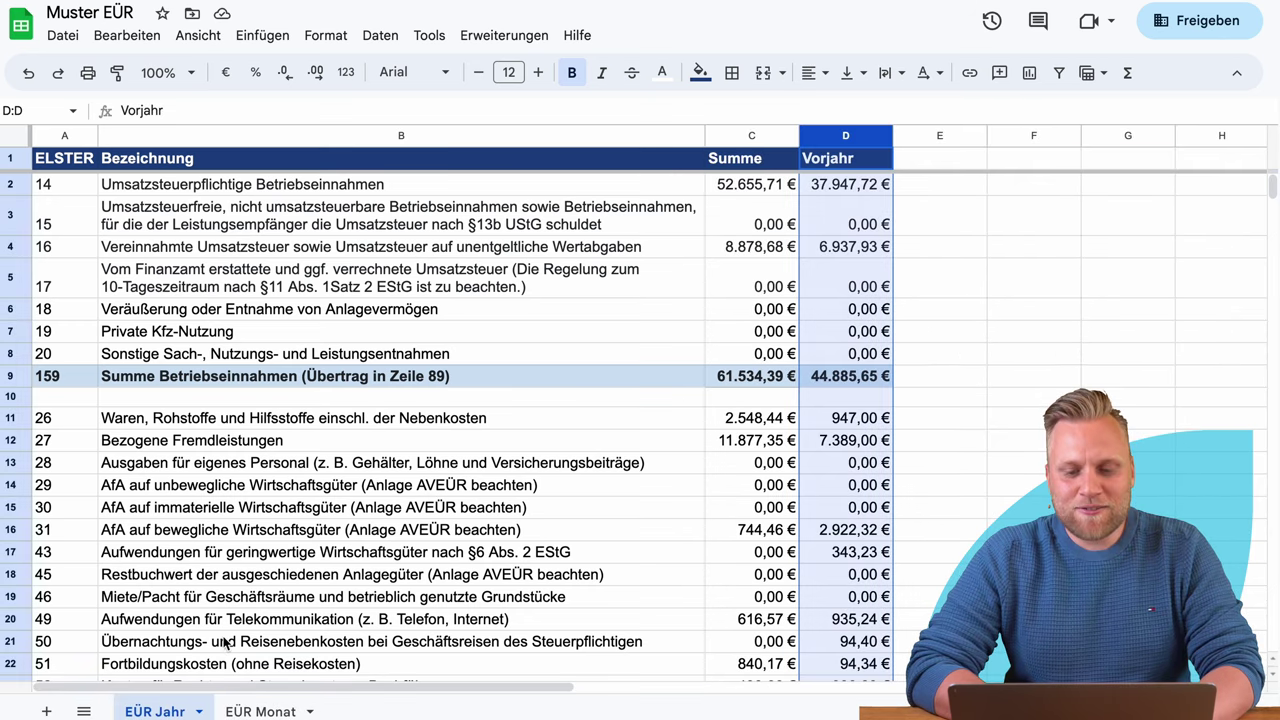
{"action": "key", "text": "ctrl+Home"}
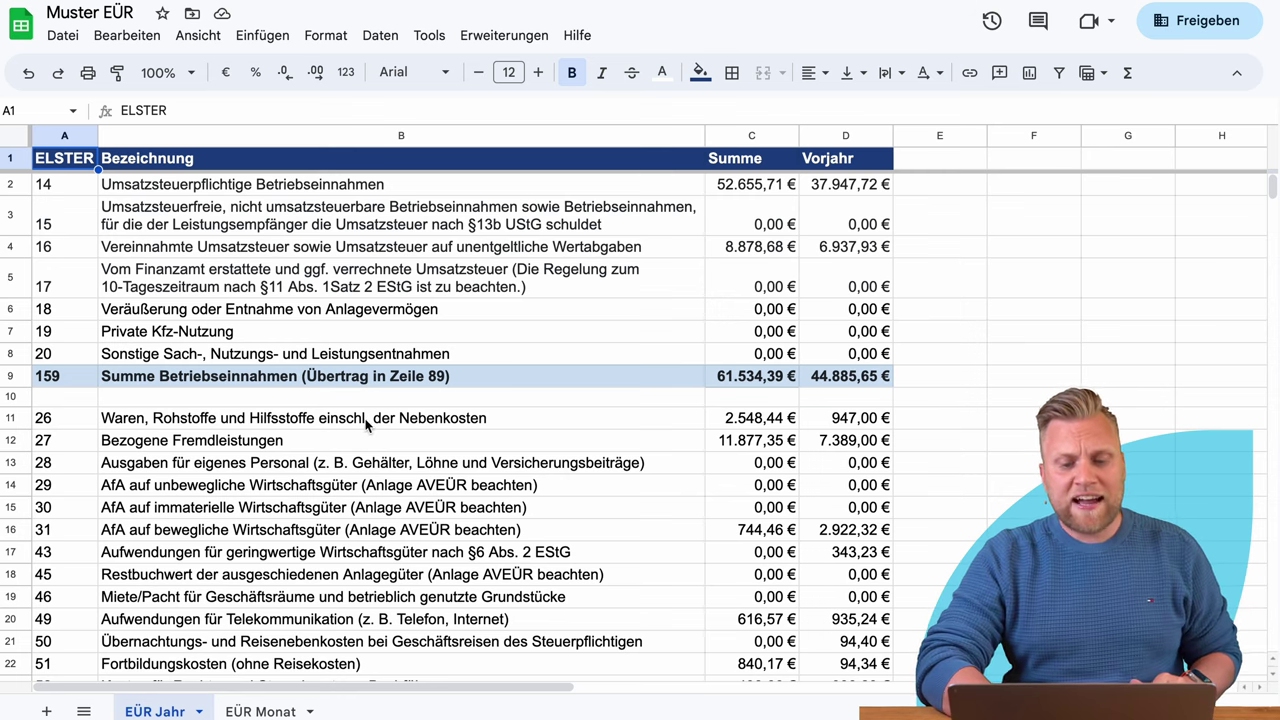
{"action": "scroll", "coordinate": [367, 425], "scroll_direction": "down", "scroll_amount": 10}
{"action": "scroll", "coordinate": [367, 425], "scroll_direction": "down", "scroll_amount": 3}
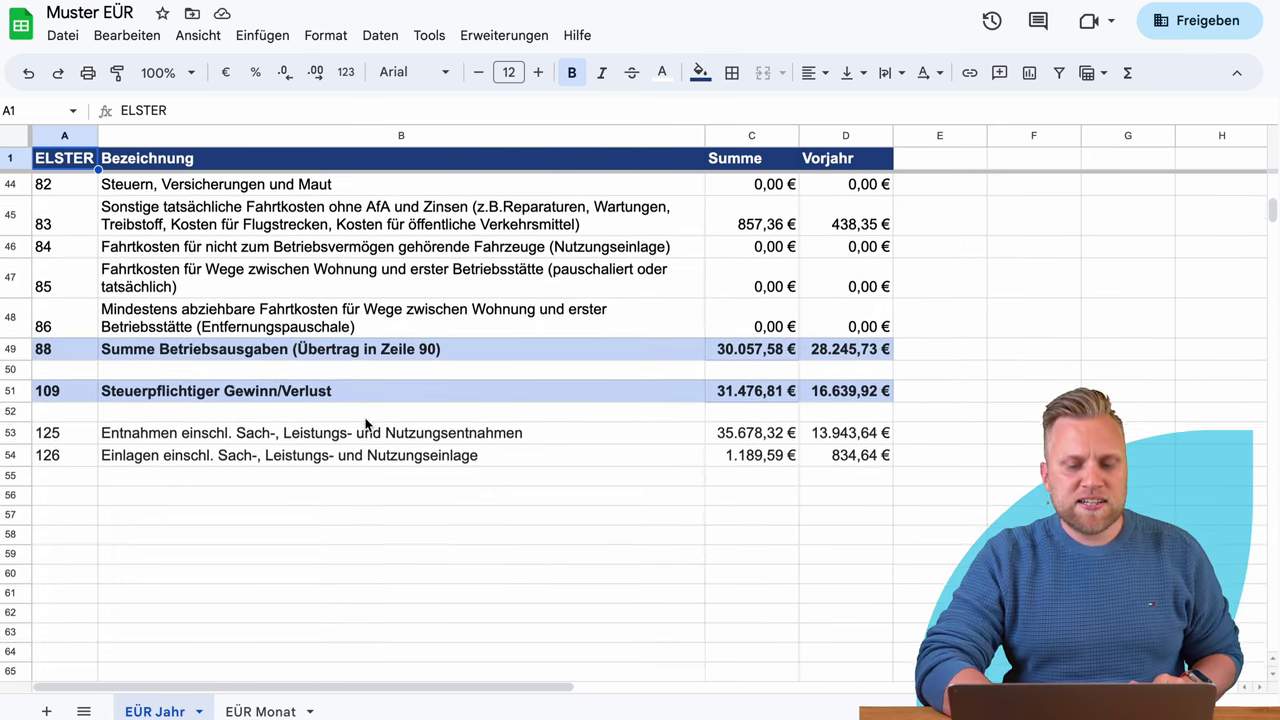
{"action": "scroll", "coordinate": [367, 425], "scroll_direction": "up", "scroll_amount": 15}
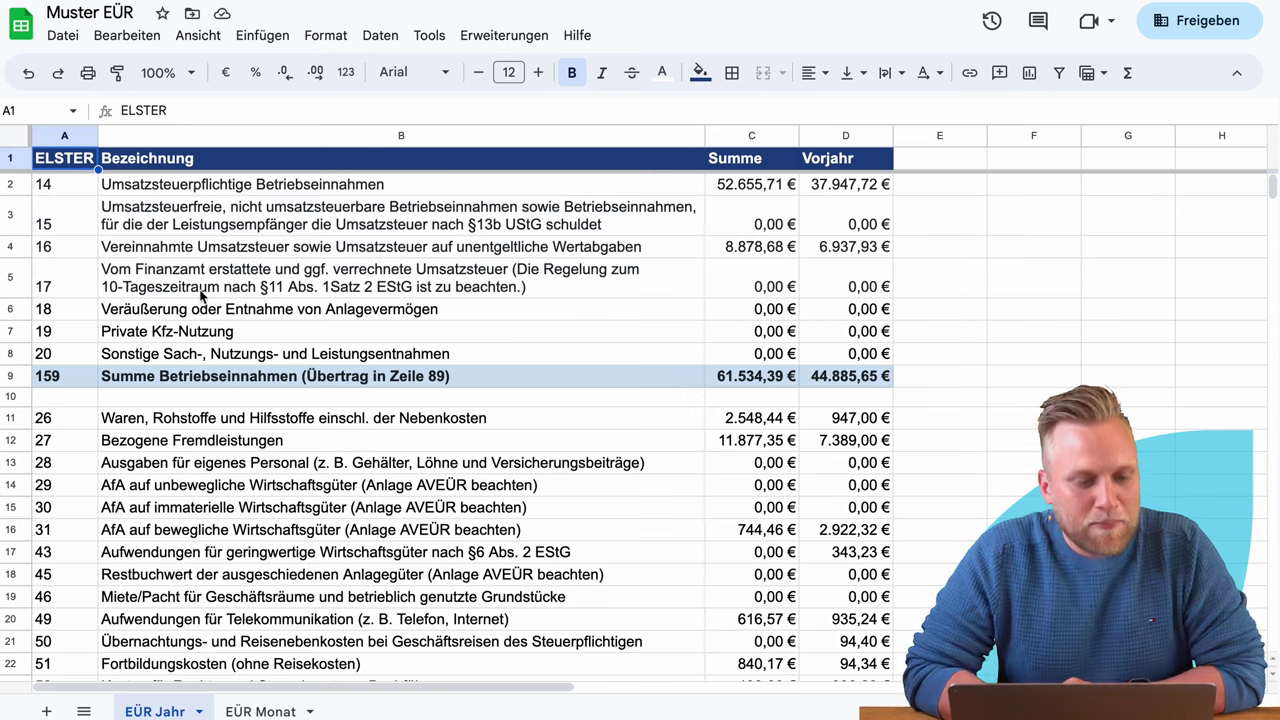
Highlight the income rows for ELSTER lines 14, 15 and 16 one by one, including line 15's Summe cell.
{"action": "left_click", "coordinate": [14, 184]}
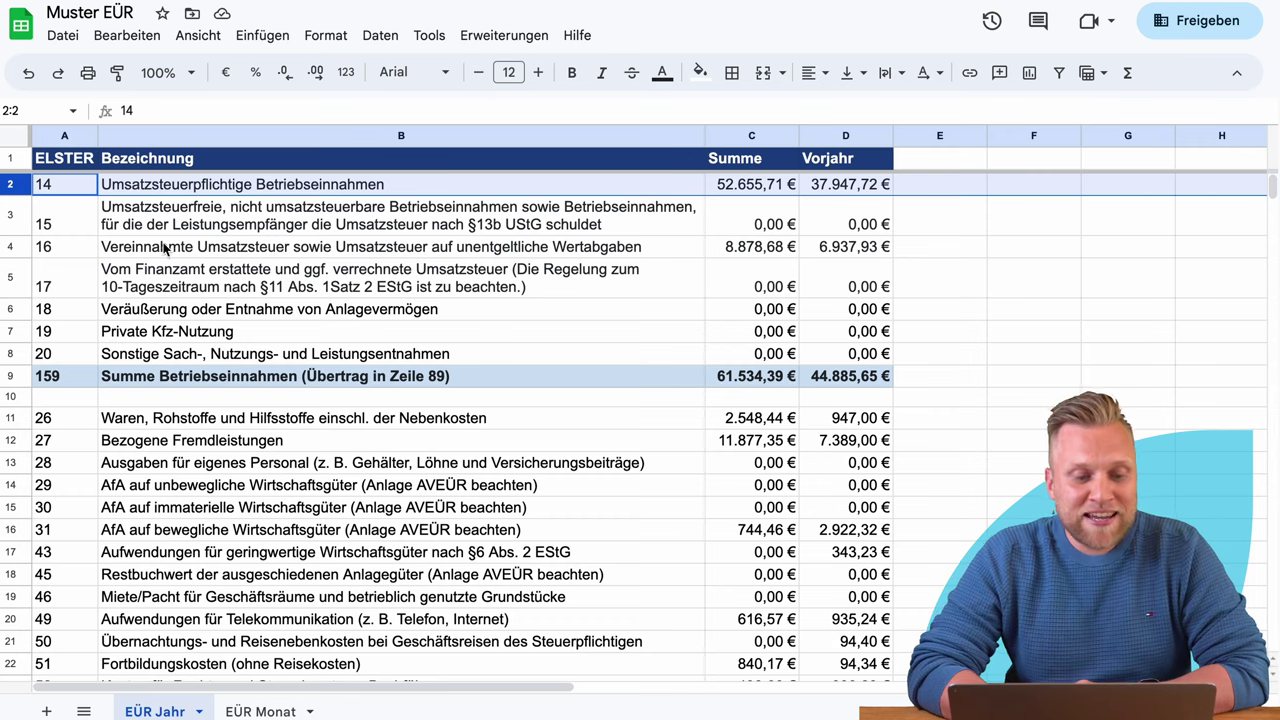
{"action": "left_click", "coordinate": [12, 218]}
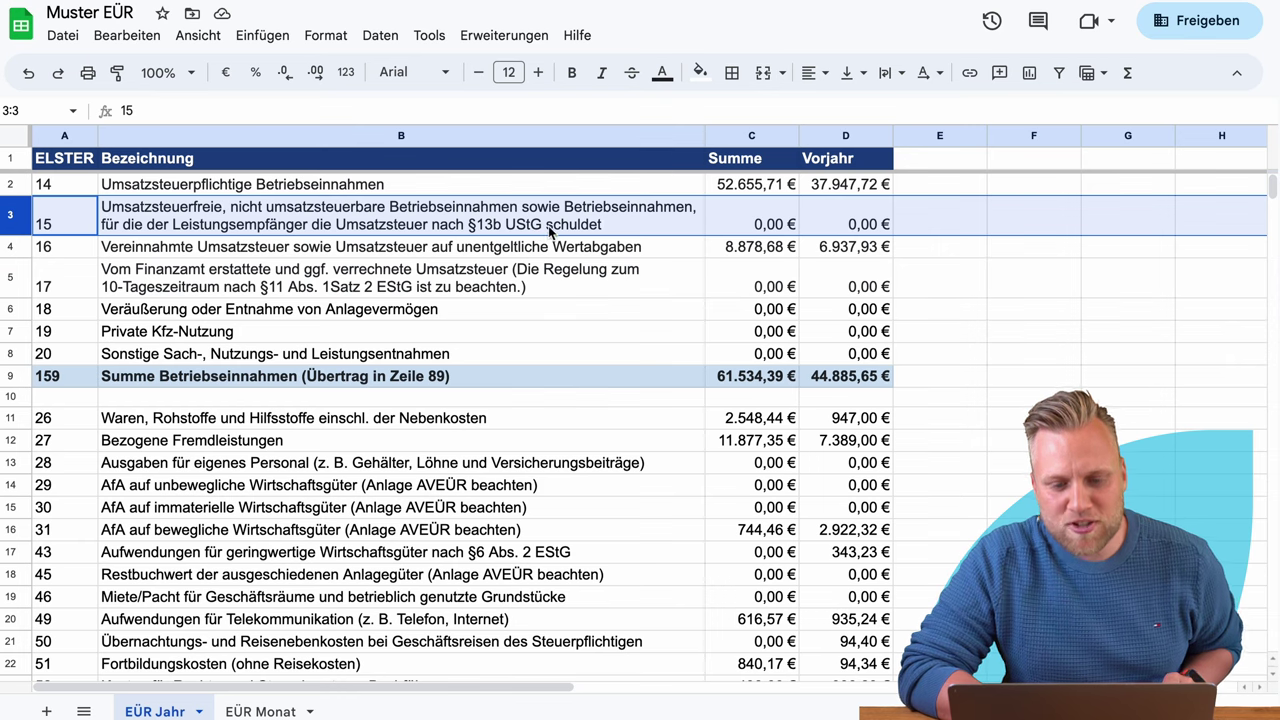
{"action": "left_click", "coordinate": [738, 222]}
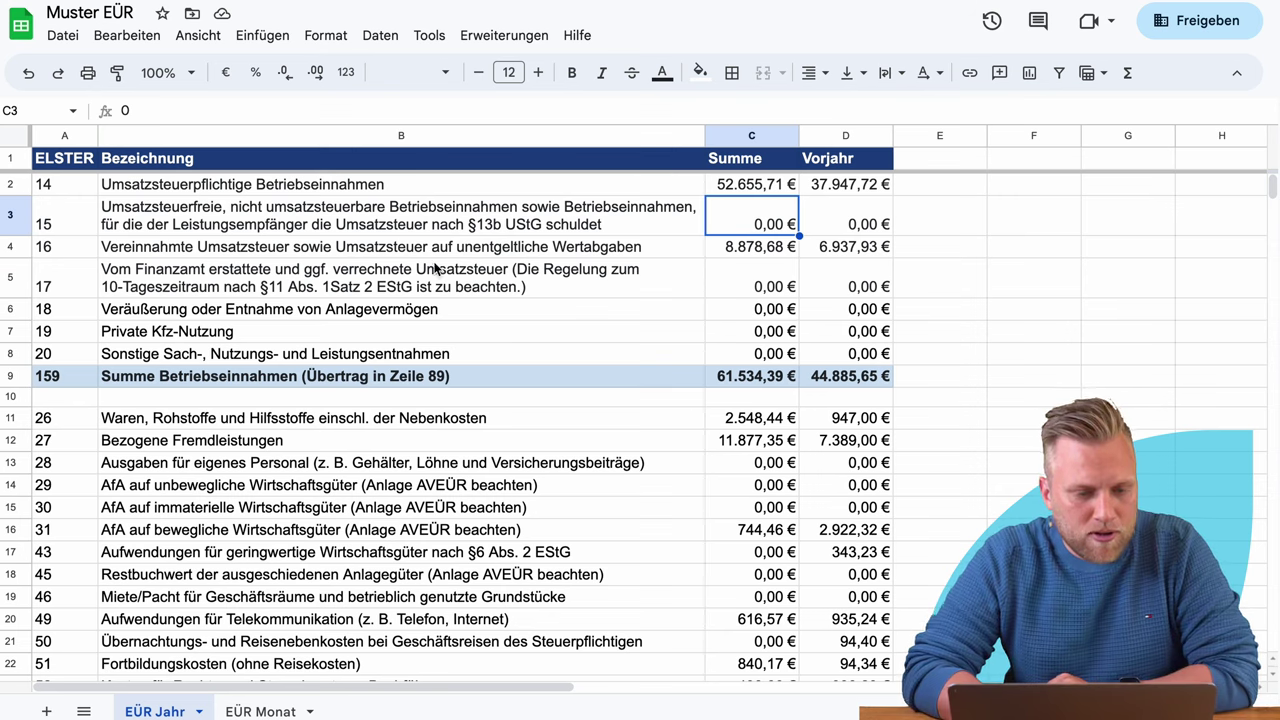
{"action": "left_click", "coordinate": [10, 246]}
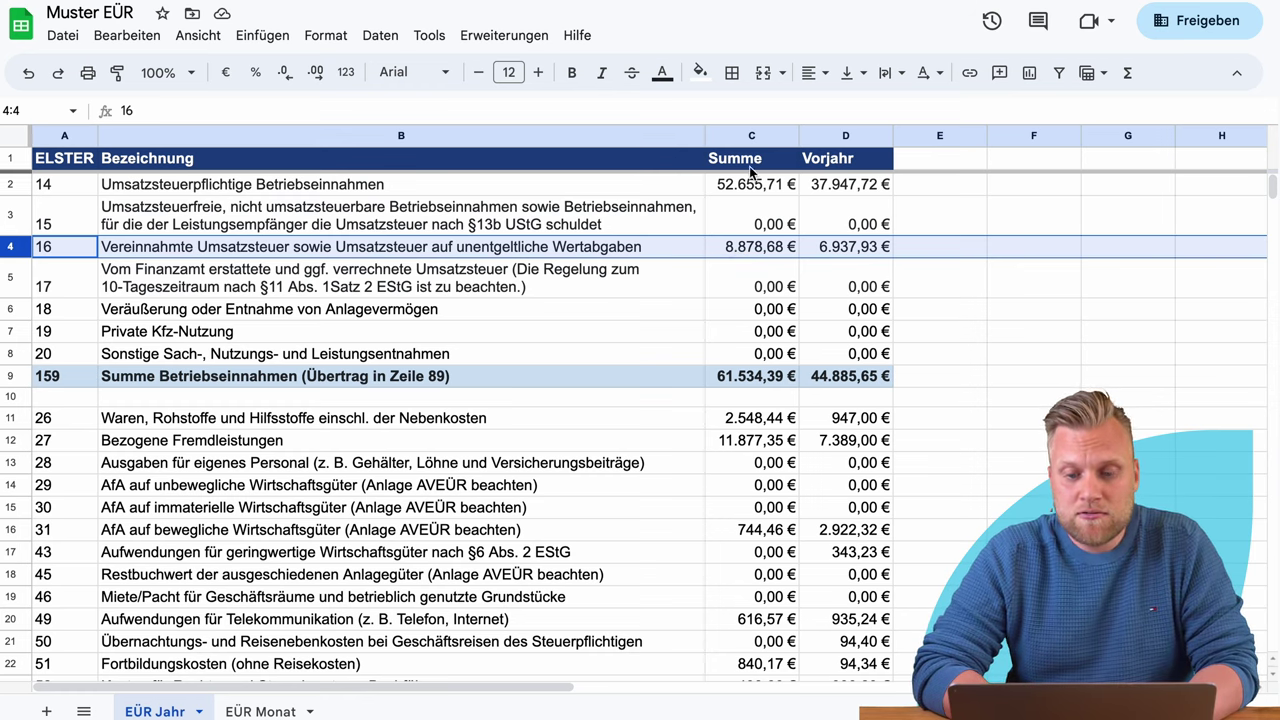
Highlight the income row for ELSTER line 17, select its Summe cell, and highlight the row for line 18.
{"action": "left_click", "coordinate": [9, 278]}
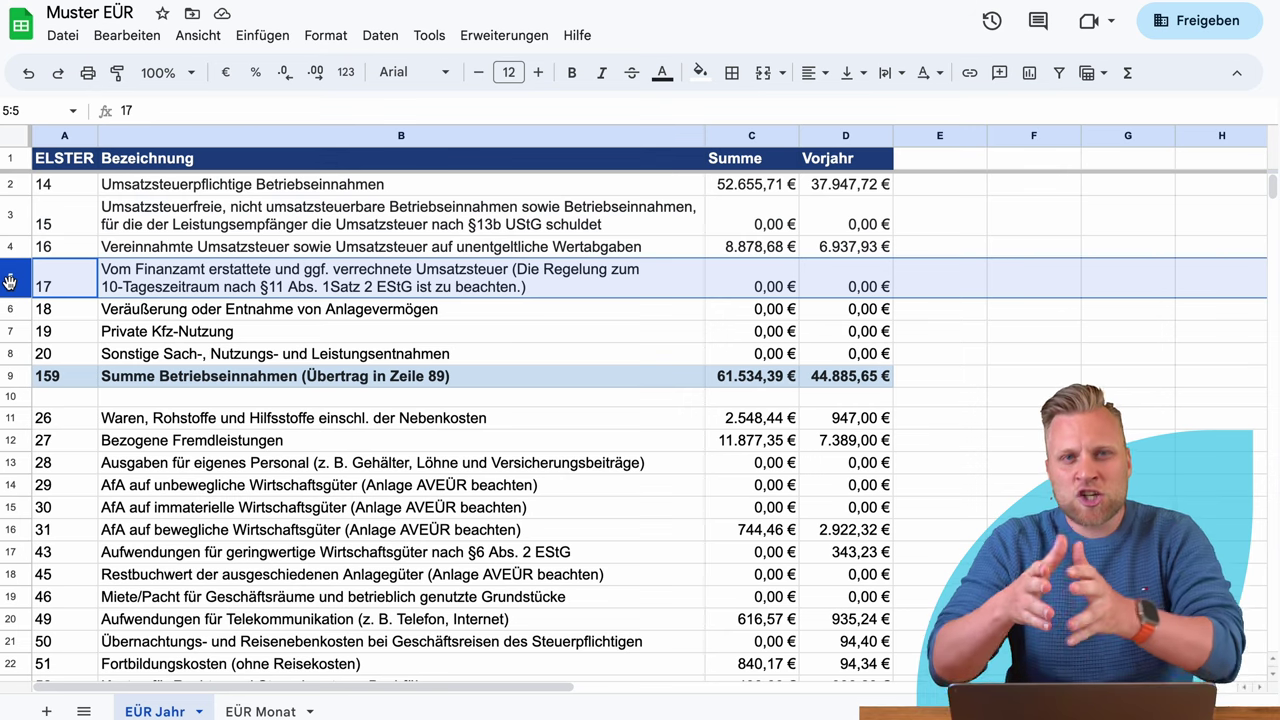
{"action": "left_click", "coordinate": [731, 287]}
{"action": "left_click", "coordinate": [10, 309]}
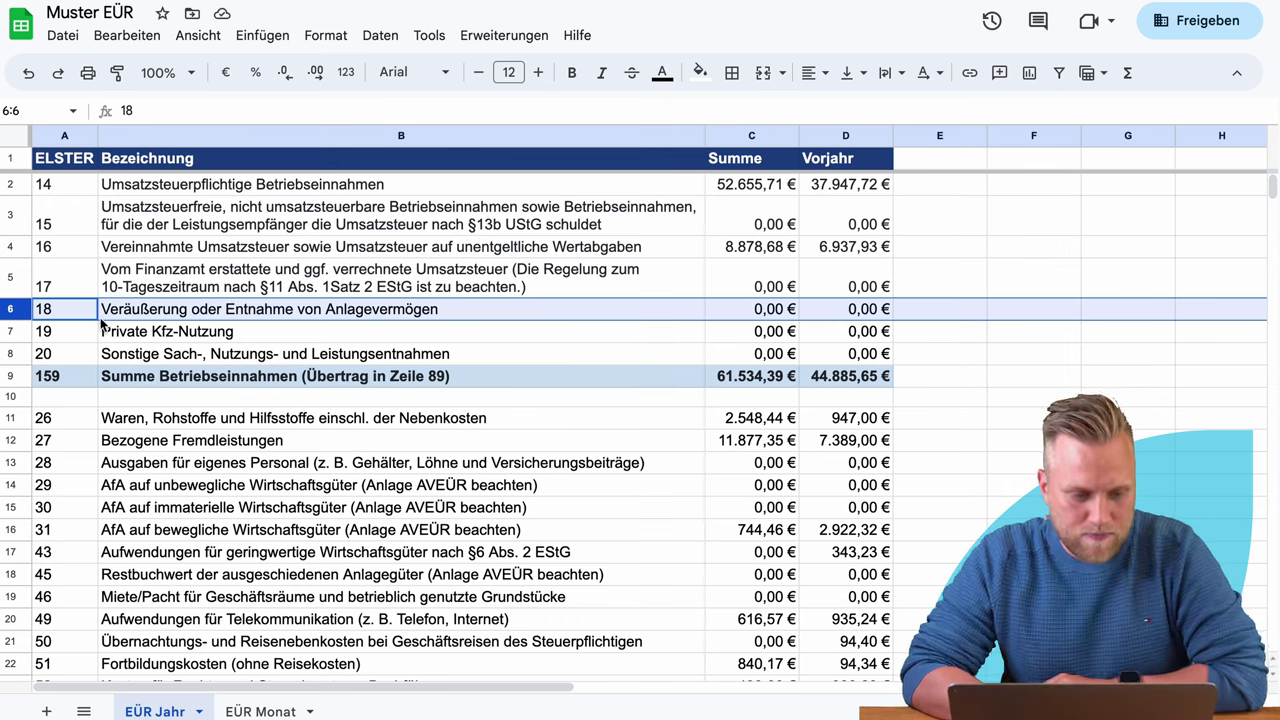
Highlight the Private Kfz-Nutzung row, check the Summe cells of ELSTER lines 16 and 19, and highlight the line 20 row.
{"action": "left_click", "coordinate": [13, 331]}
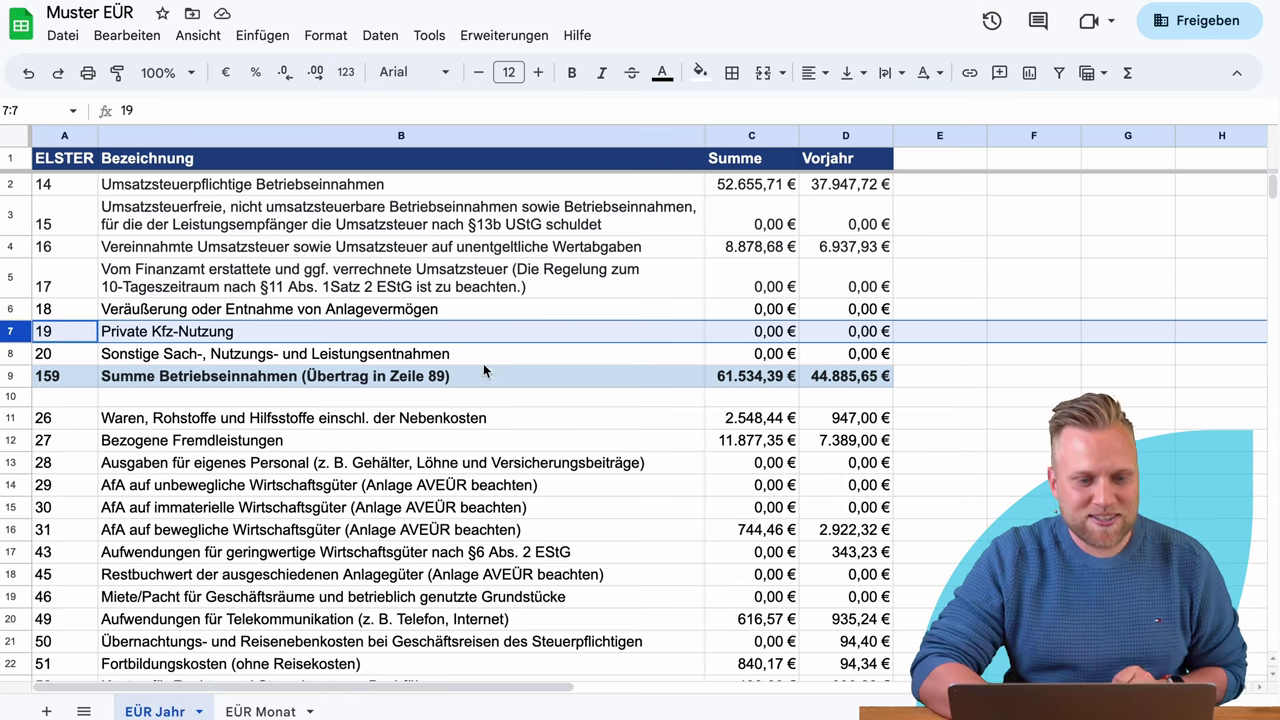
{"action": "left_click", "coordinate": [750, 249]}
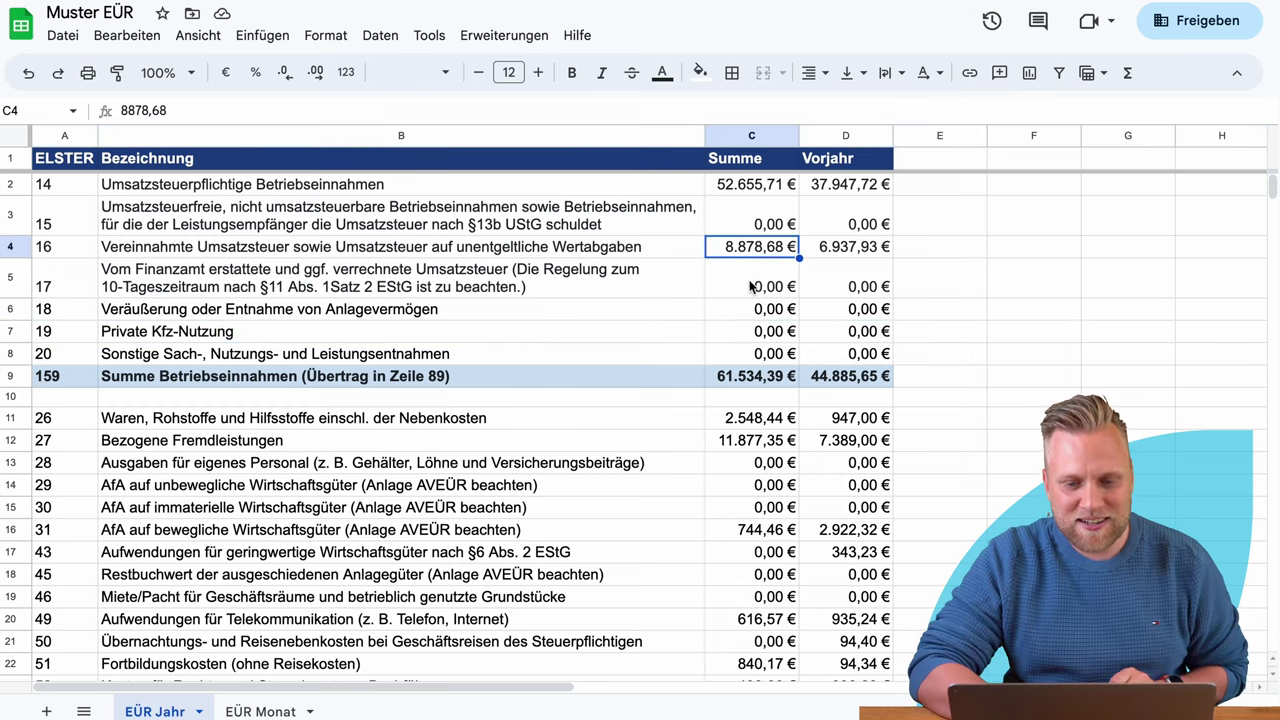
{"action": "left_click", "coordinate": [750, 334]}
{"action": "left_click", "coordinate": [10, 331]}
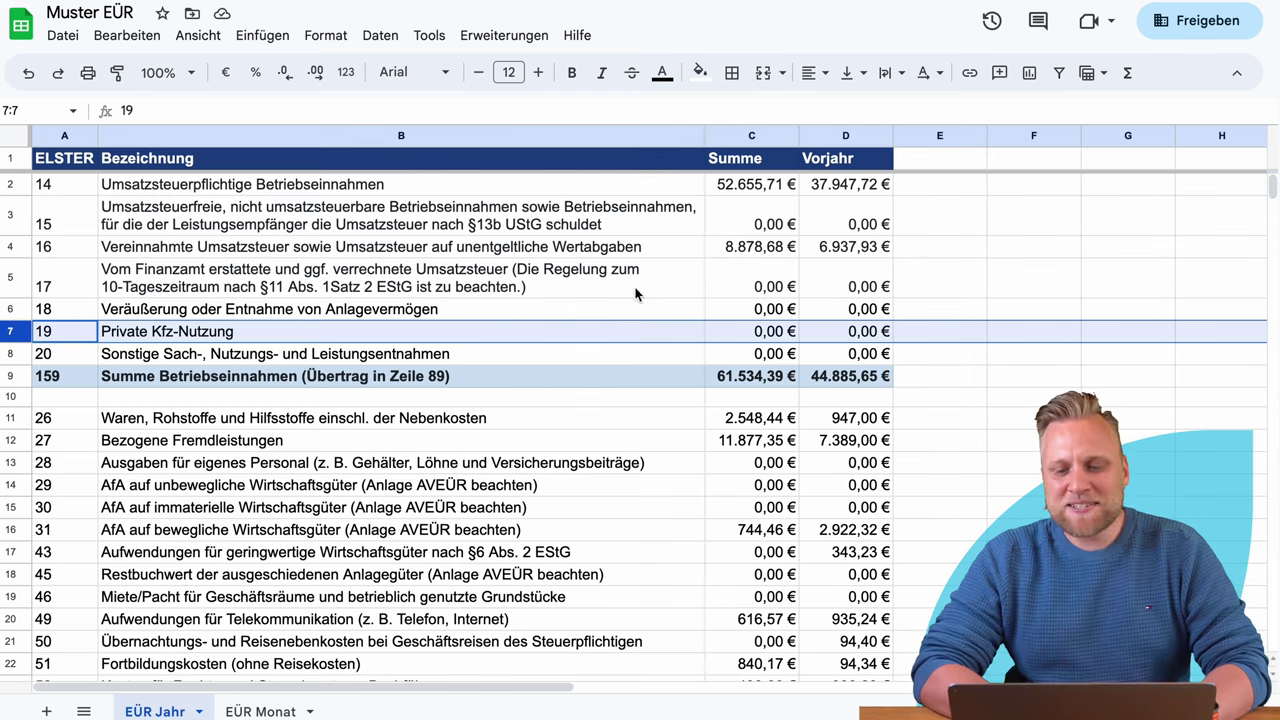
{"action": "left_click", "coordinate": [760, 336]}
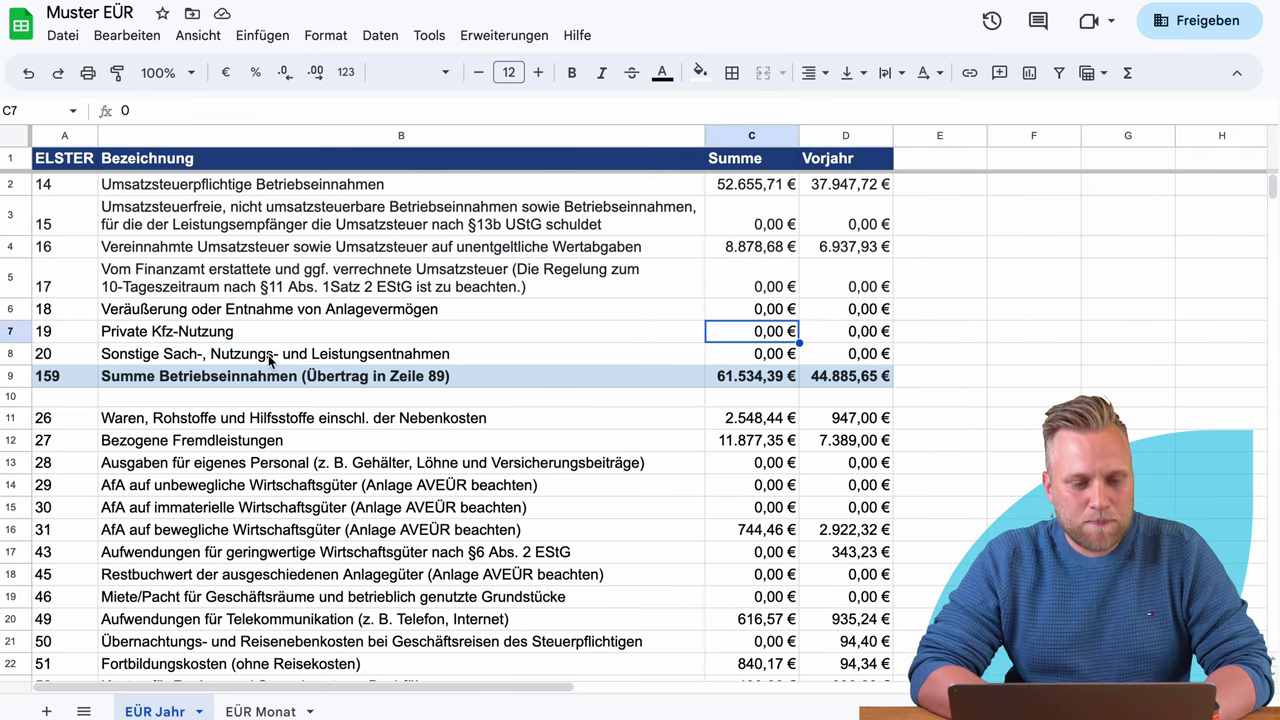
{"action": "left_click", "coordinate": [10, 353]}
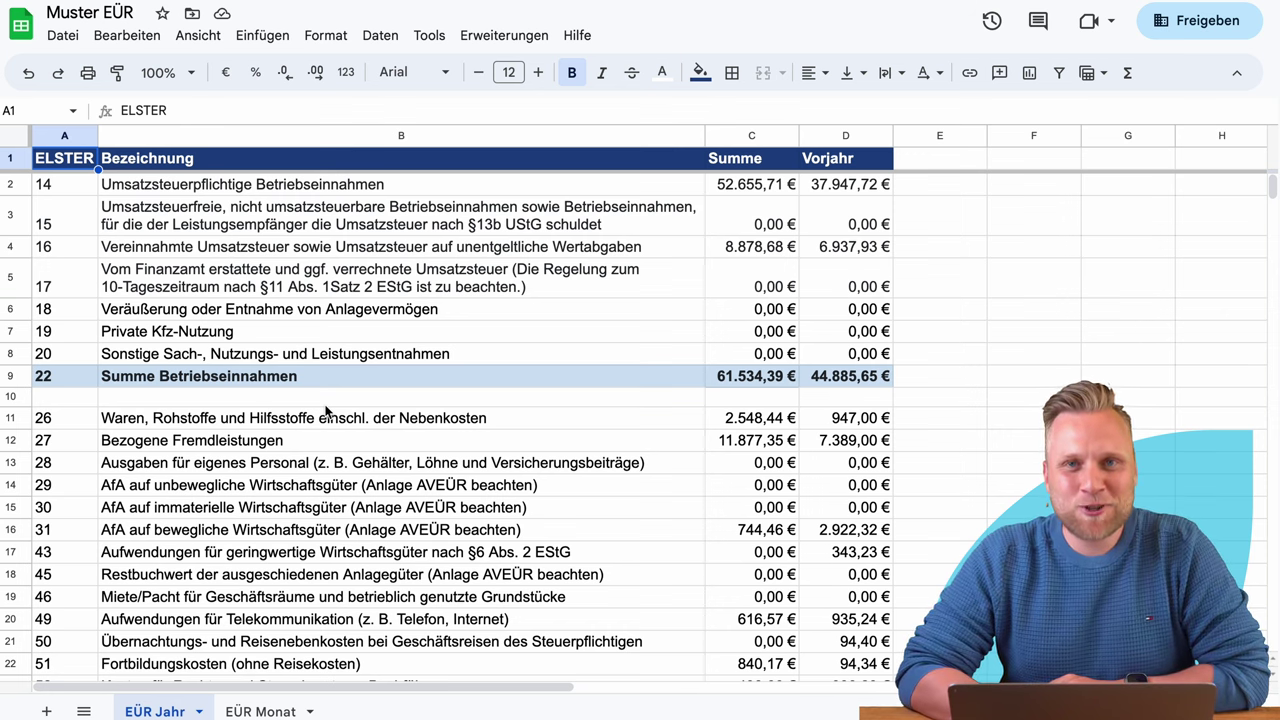
Look over the expense rows below Summe Betriebseinnahmen, from Waren and Fremdleistungen to the Geschenke and Bewirtungsaufwendungen rows.
{"action": "scroll", "coordinate": [325, 408], "scroll_direction": "down", "scroll_amount": 8}
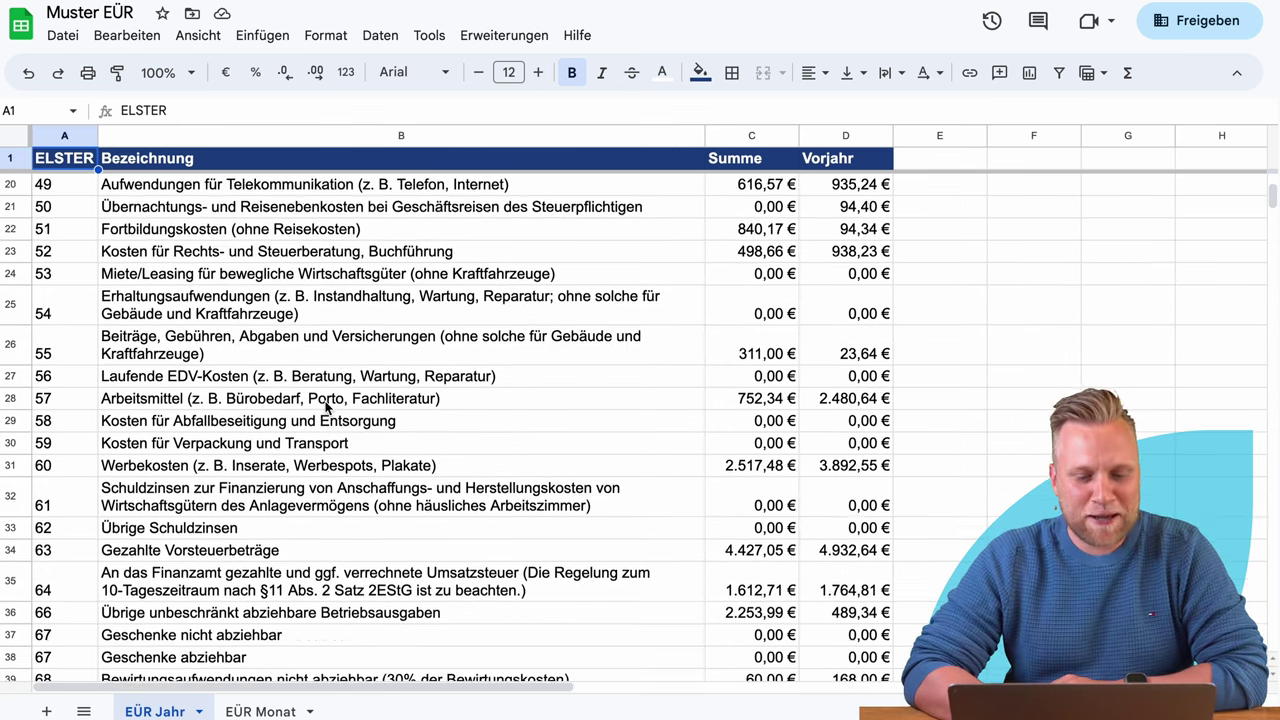
{"action": "scroll", "coordinate": [325, 408], "scroll_direction": "up", "scroll_amount": 8}
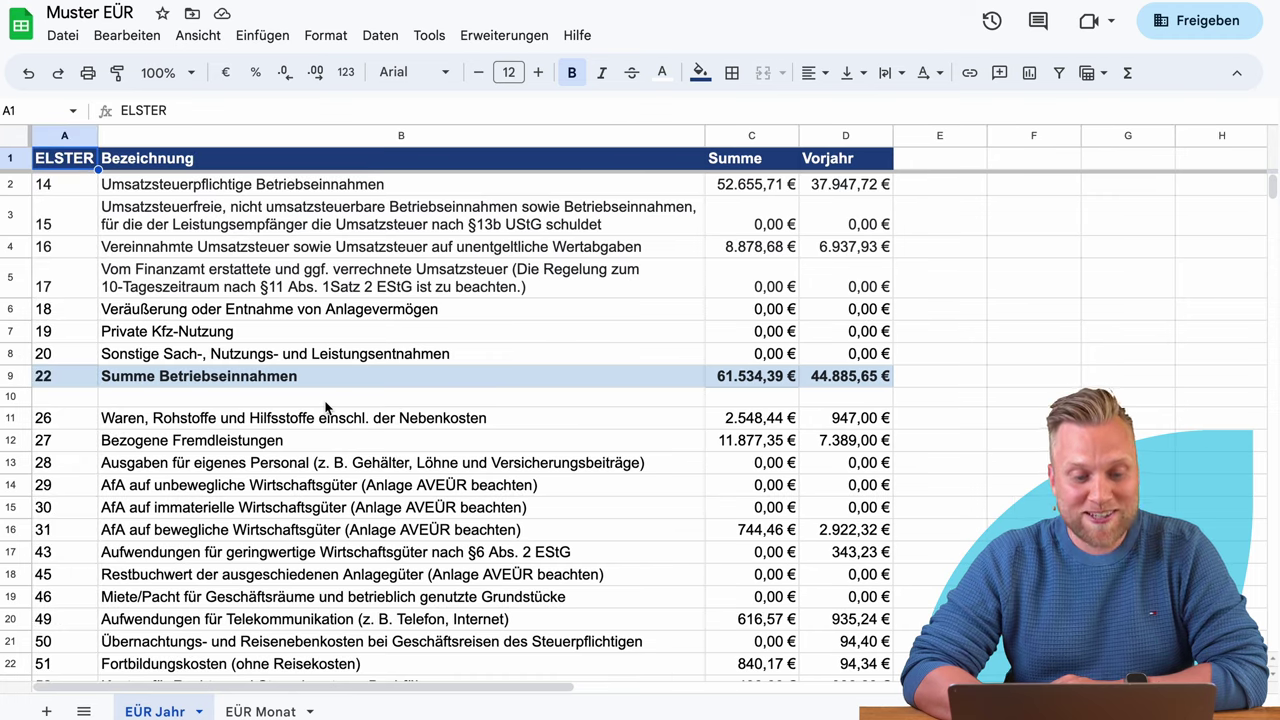
{"action": "scroll", "coordinate": [325, 408], "scroll_direction": "down", "scroll_amount": 3}
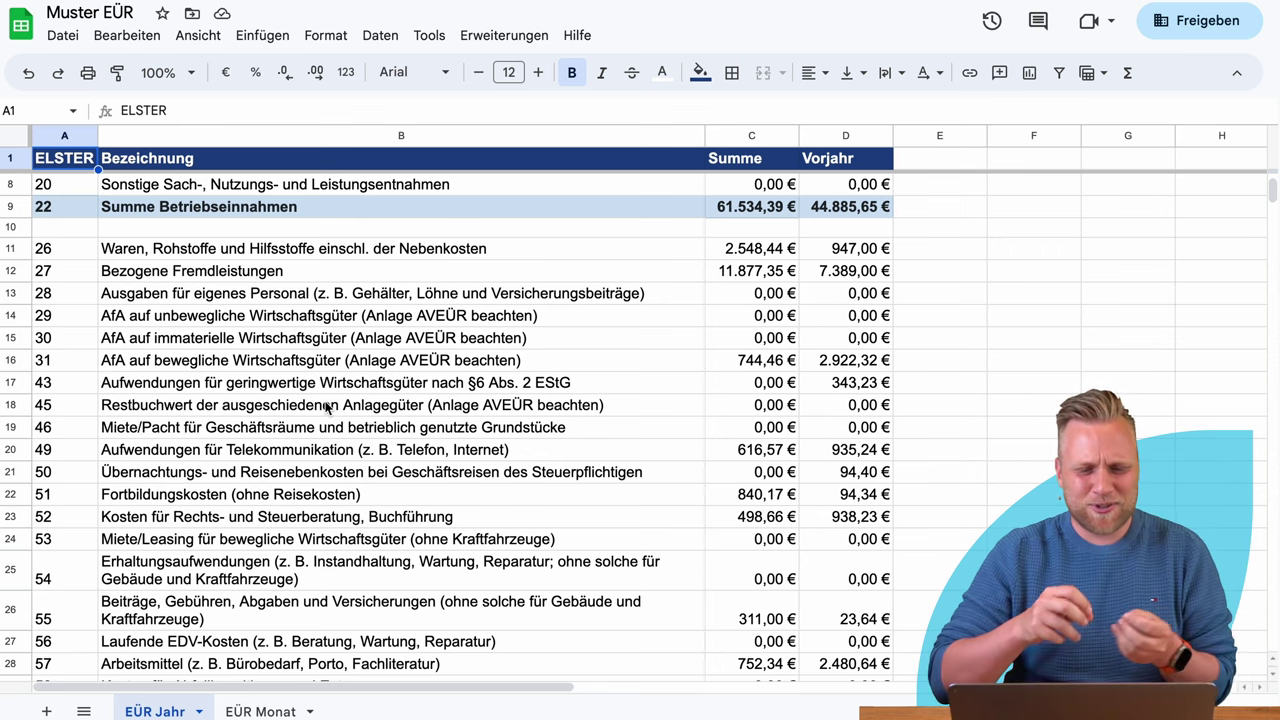
{"action": "scroll", "coordinate": [492, 489], "scroll_direction": "down", "scroll_amount": 5}
{"action": "scroll", "coordinate": [492, 489], "scroll_direction": "up", "scroll_amount": 5}
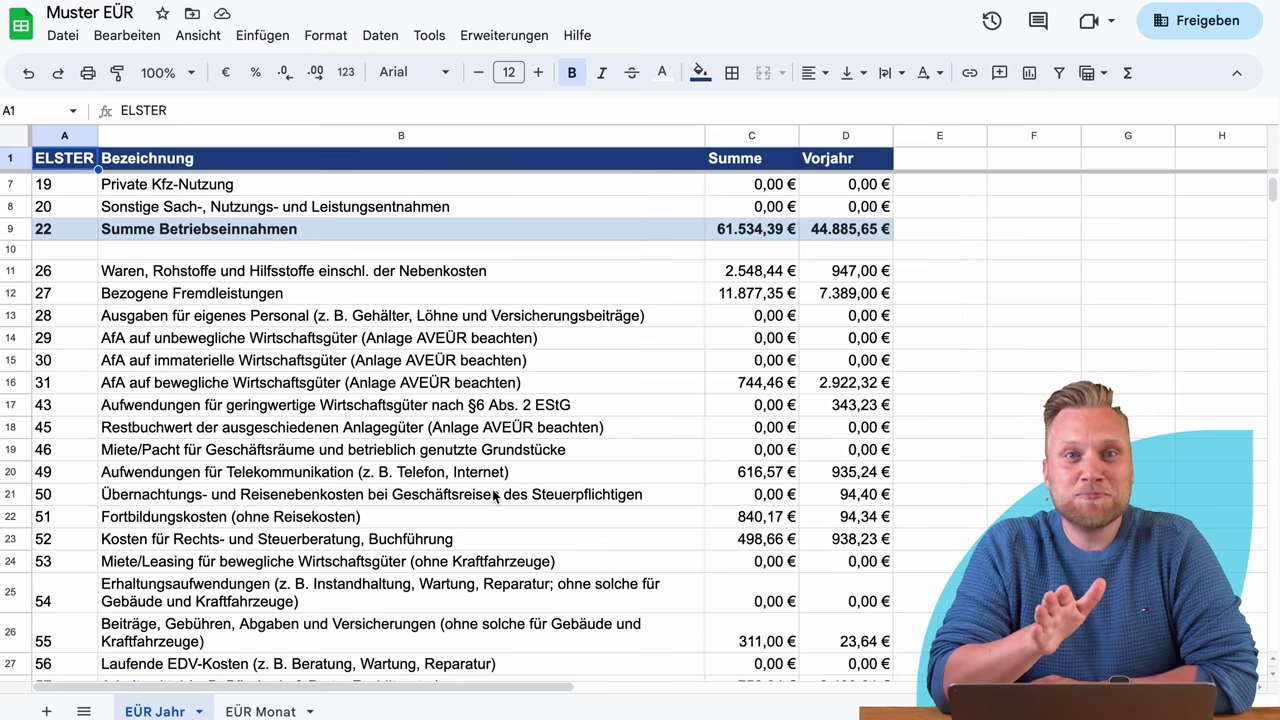
{"action": "scroll", "coordinate": [494, 496], "scroll_direction": "up", "scroll_amount": 1}
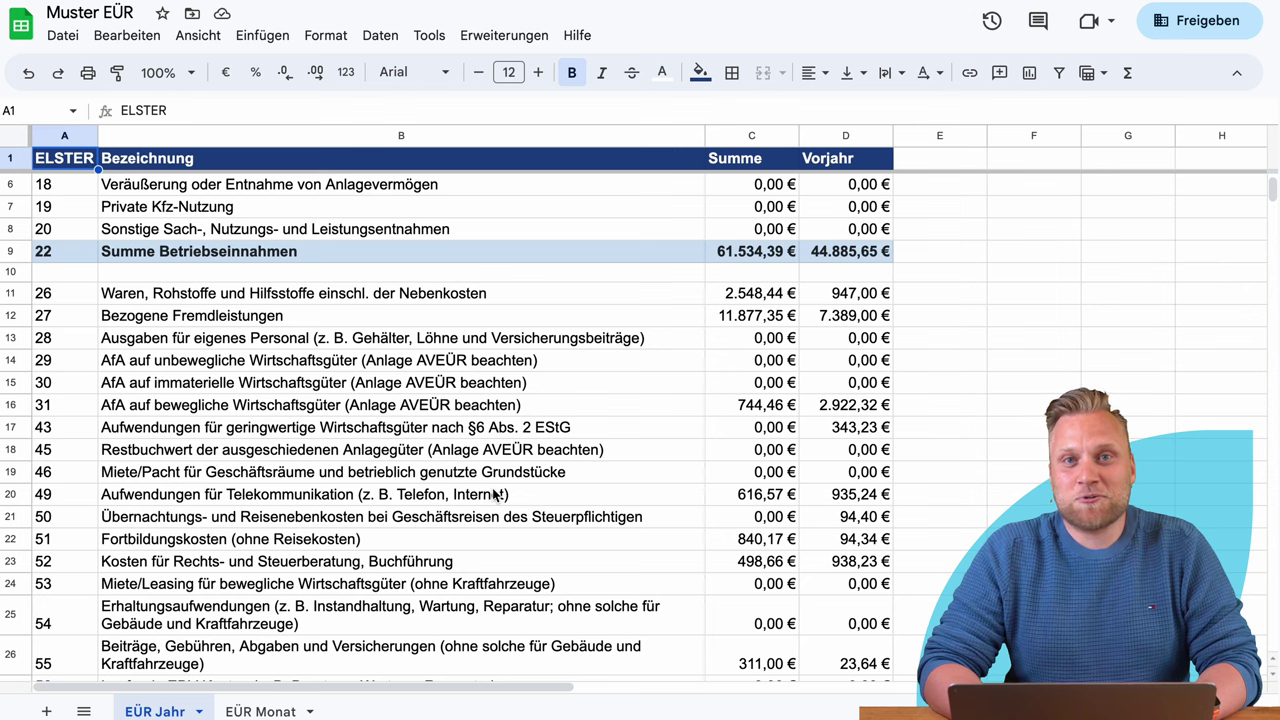
{"action": "scroll", "coordinate": [497, 494], "scroll_direction": "down", "scroll_amount": 3}
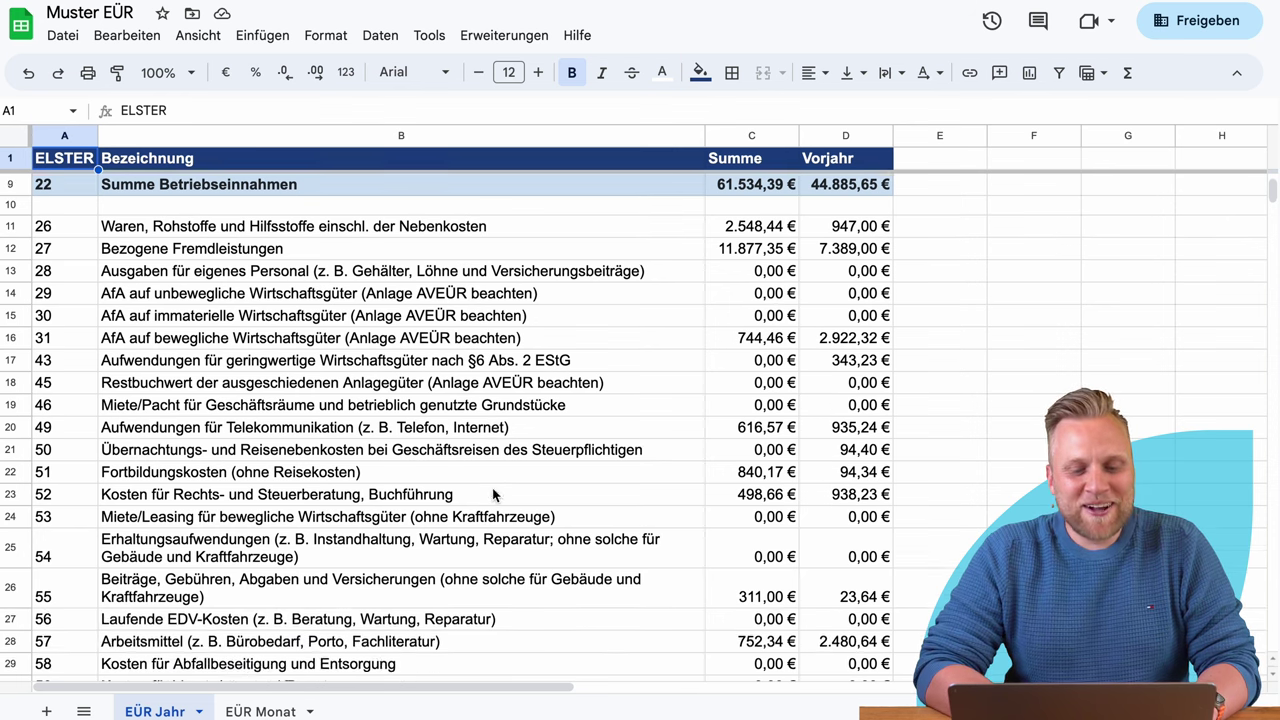
{"action": "scroll", "coordinate": [480, 485], "scroll_direction": "up", "scroll_amount": 3}
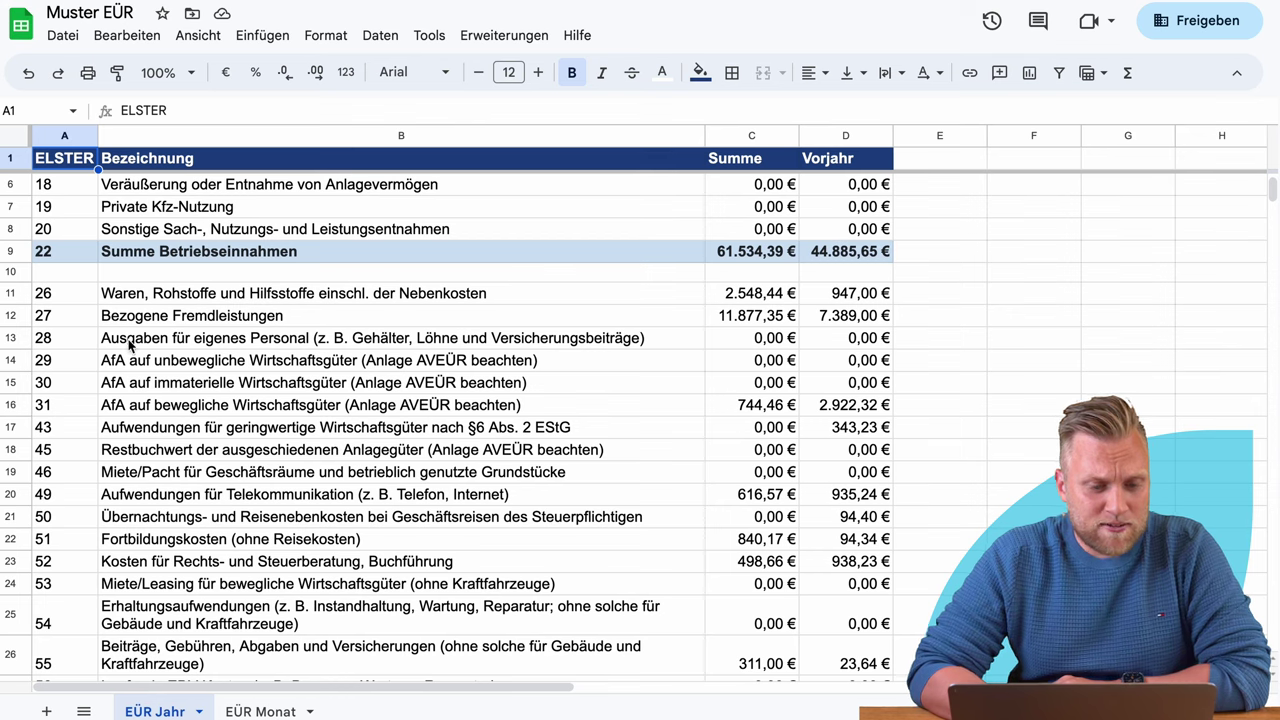
Highlight the expense rows for ELSTER lines 26 and 27 one by one and select line 27's Summe cell.
{"action": "left_click", "coordinate": [14, 296]}
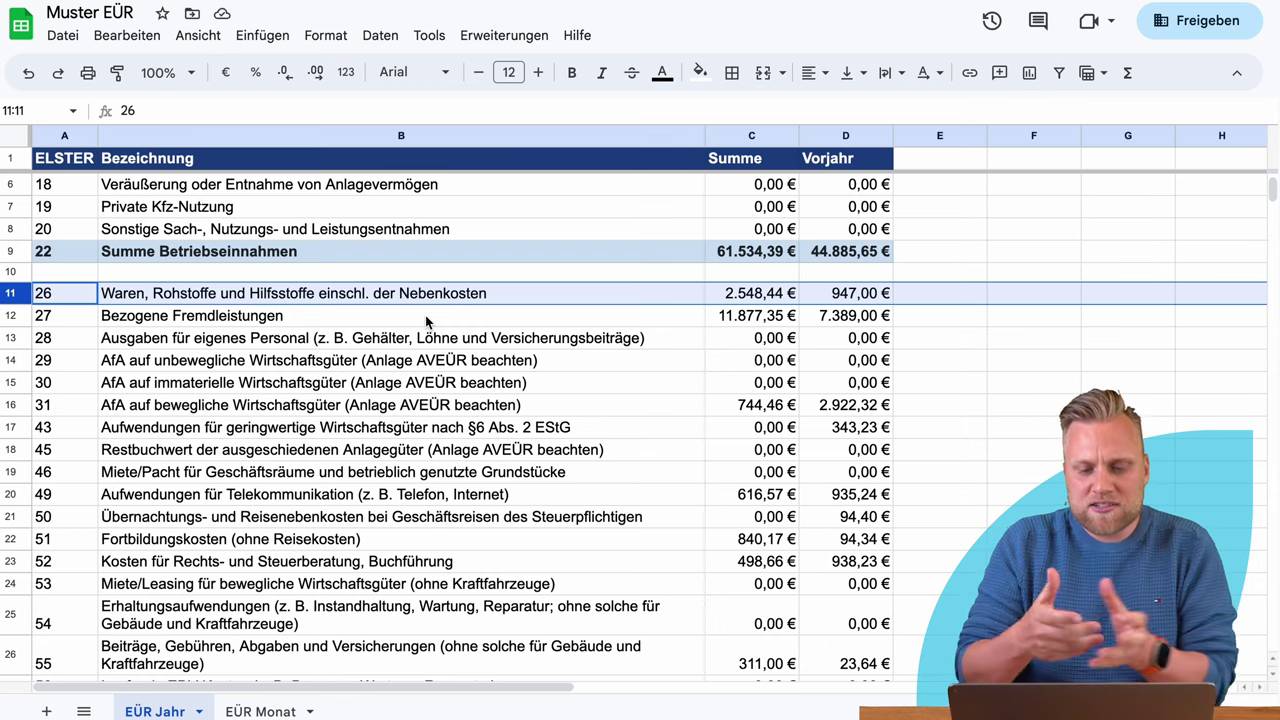
{"action": "left_click", "coordinate": [11, 318]}
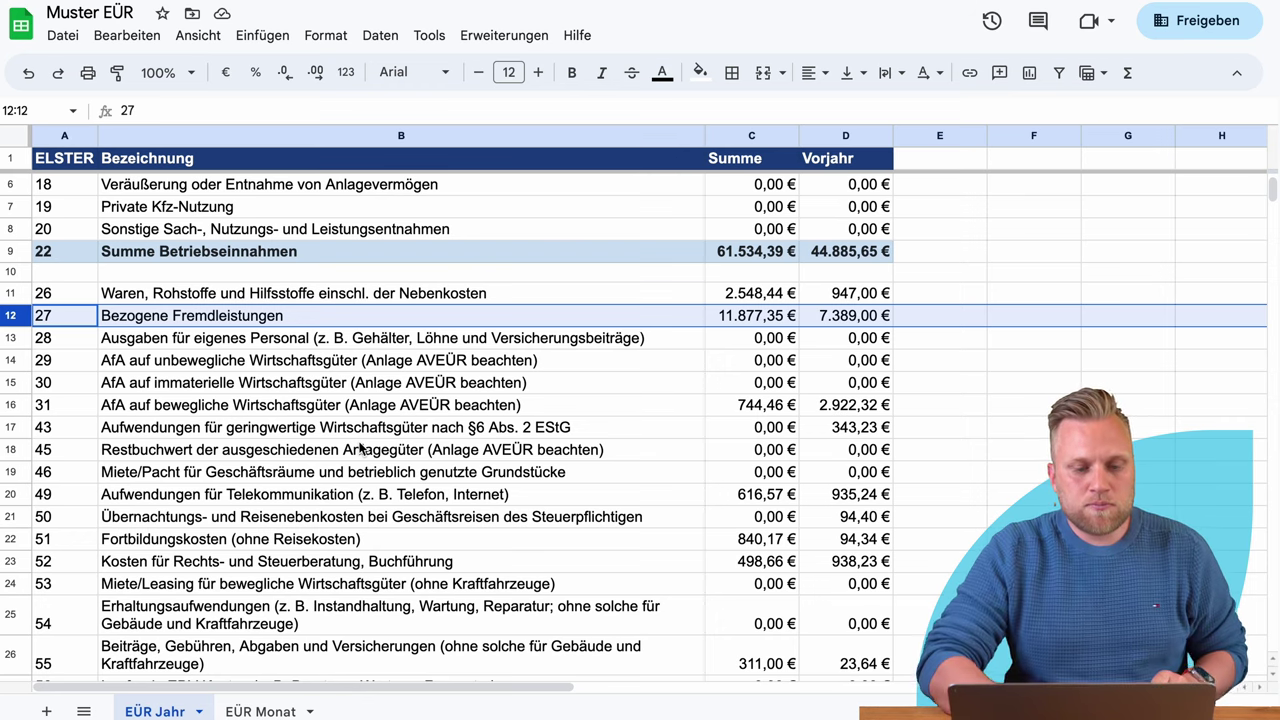
{"action": "left_click", "coordinate": [731, 320]}
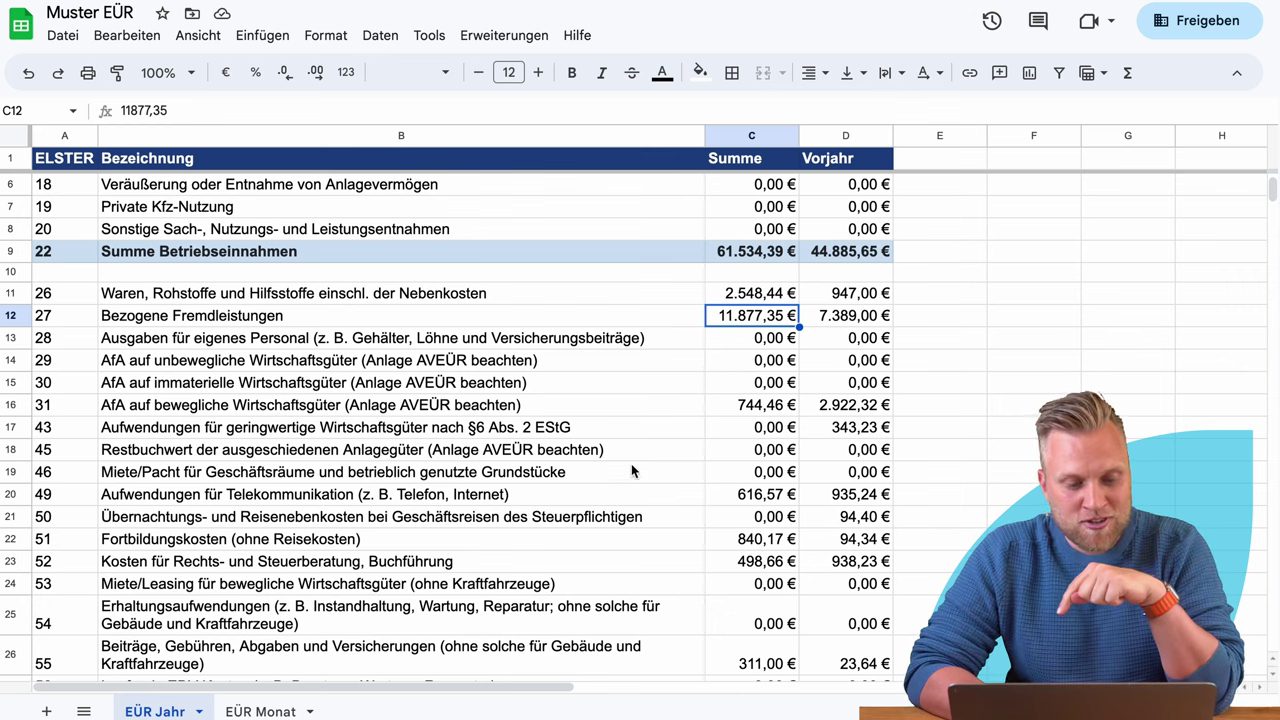
Compare the Bezogene Fremdleistungen amount with the income rows above and highlight the row for ELSTER line 28, Ausgaben für eigenes Personal.
{"action": "scroll", "coordinate": [631, 466], "scroll_direction": "down", "scroll_amount": 3}
{"action": "scroll", "coordinate": [631, 466], "scroll_direction": "up", "scroll_amount": 2}
{"action": "scroll", "coordinate": [632, 468], "scroll_direction": "up", "scroll_amount": 1}
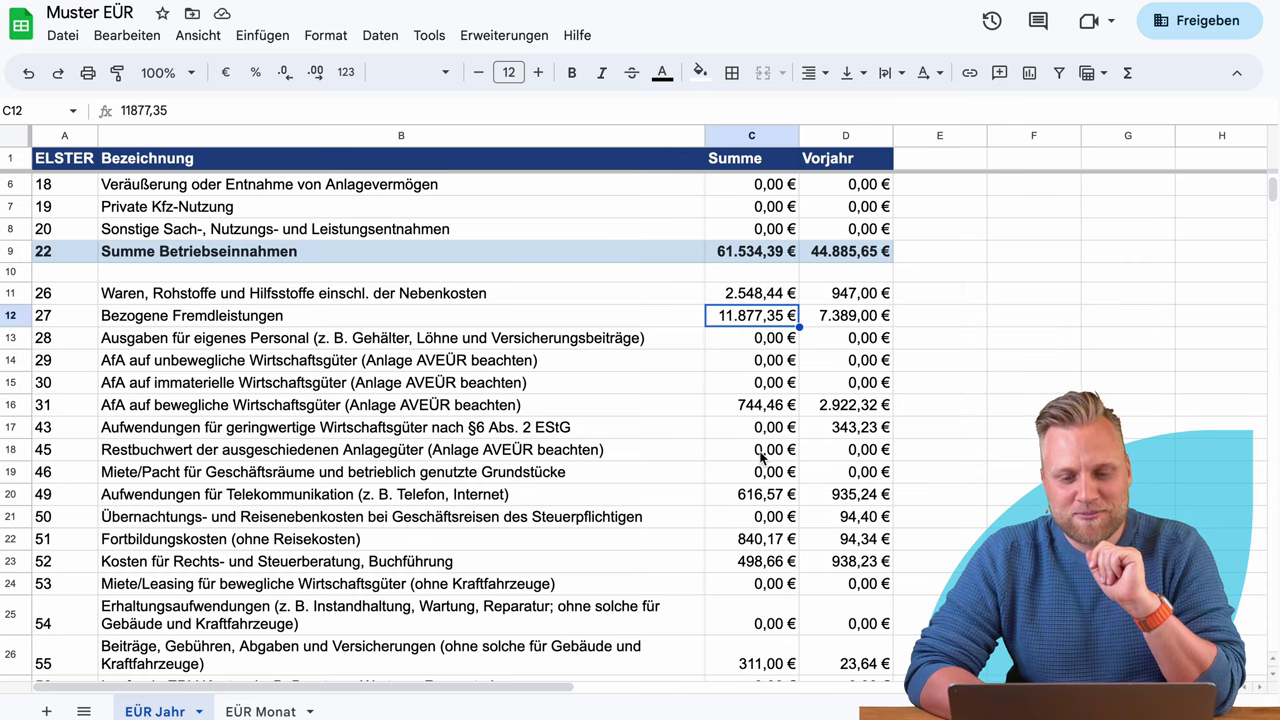
{"action": "scroll", "coordinate": [762, 456], "scroll_direction": "up", "scroll_amount": 3}
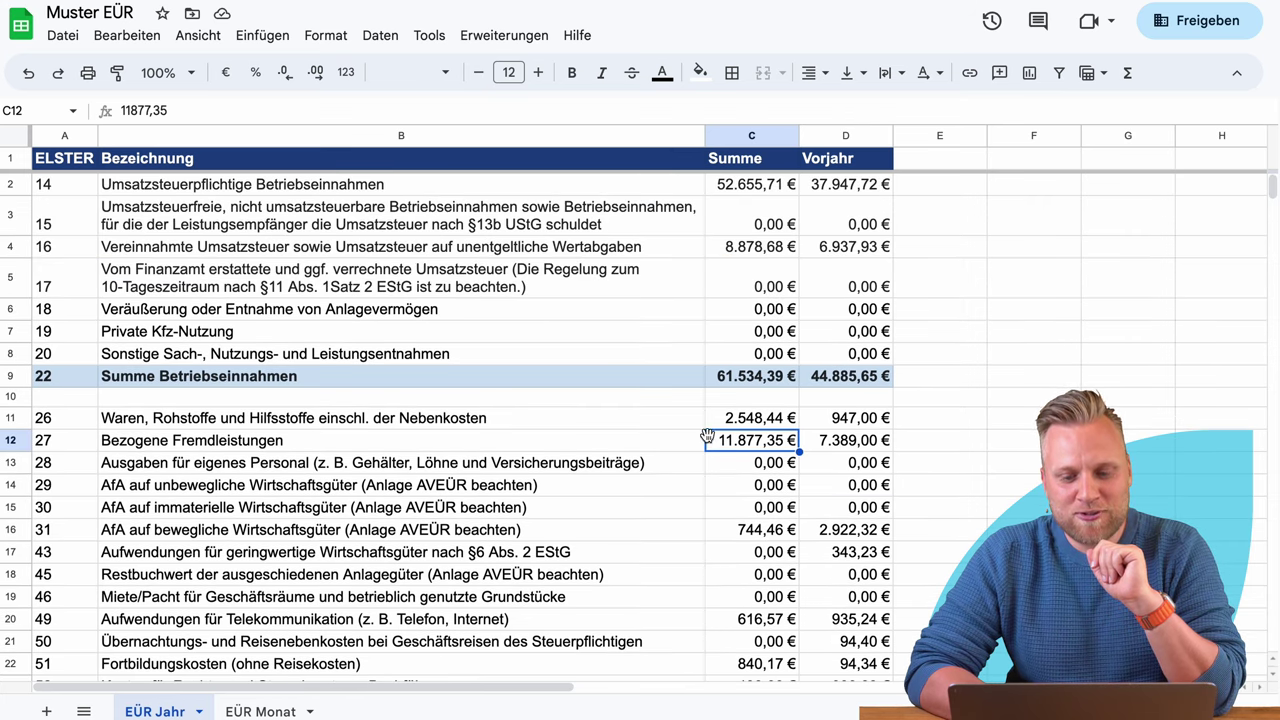
{"action": "scroll", "coordinate": [708, 460], "scroll_direction": "down", "scroll_amount": 1}
{"action": "scroll", "coordinate": [708, 462], "scroll_direction": "down", "scroll_amount": 2}
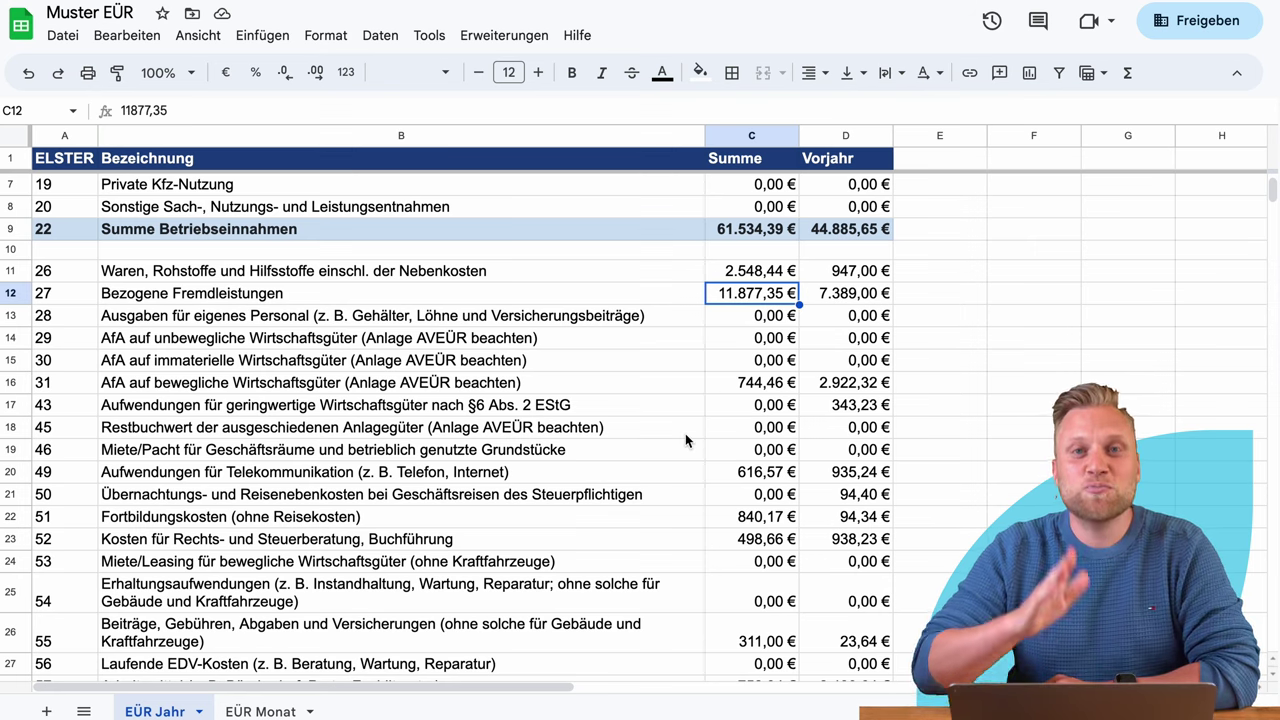
{"action": "left_click", "coordinate": [12, 315]}
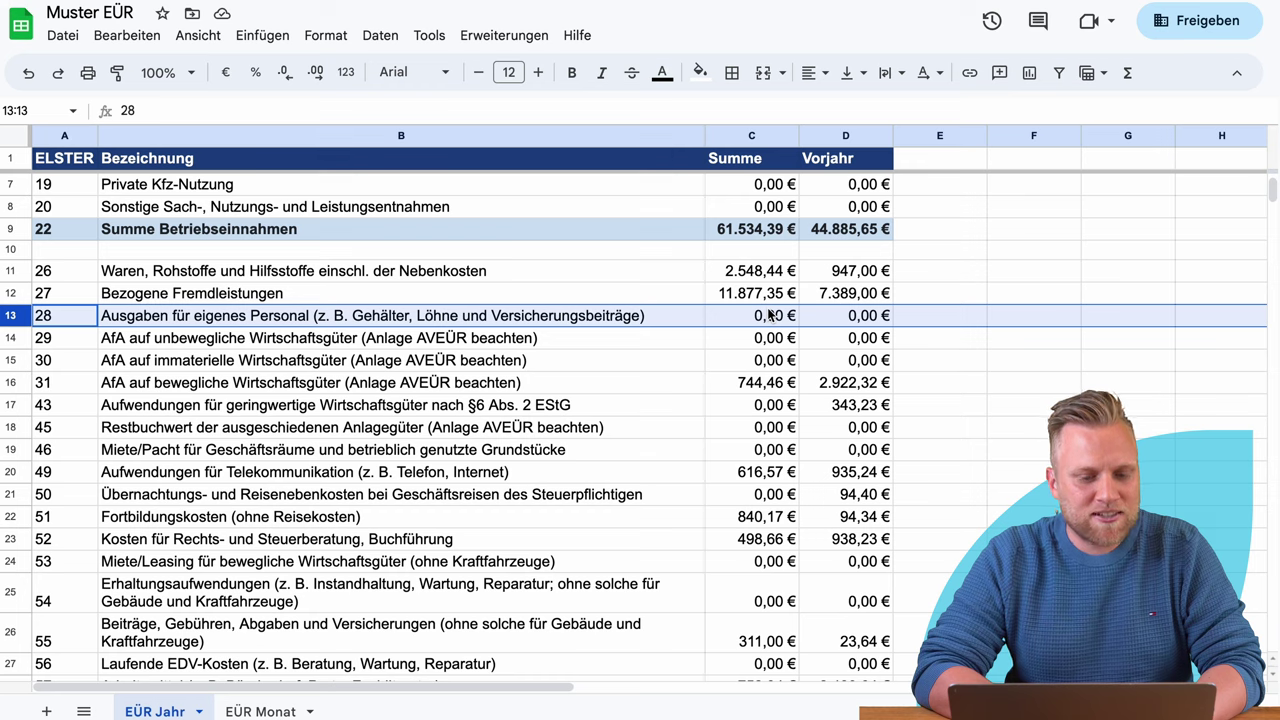
Highlight the AfA rows for ELSTER lines 29 to 31, check the Summe cells of lines 29 and 30, and highlight lines 30 and 31 individually.
{"action": "left_click_drag", "start_coordinate": [10, 338], "coordinate": [6, 382]}
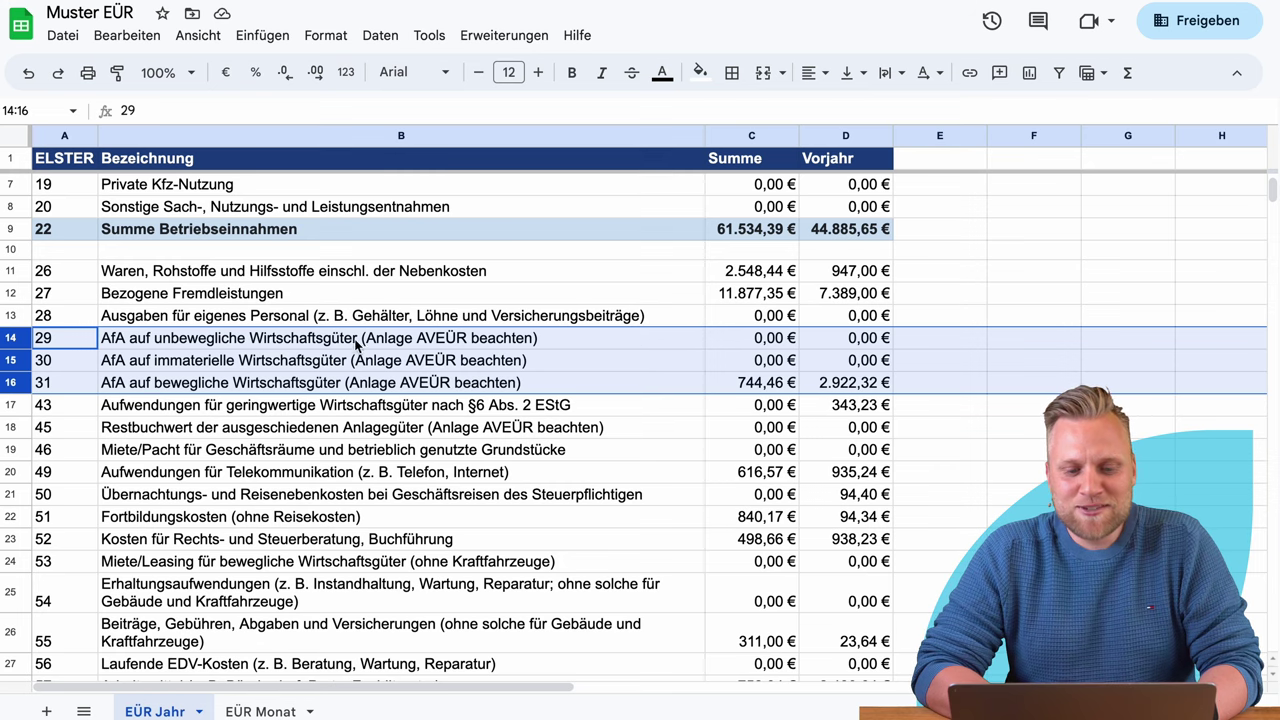
{"action": "left_click", "coordinate": [764, 346]}
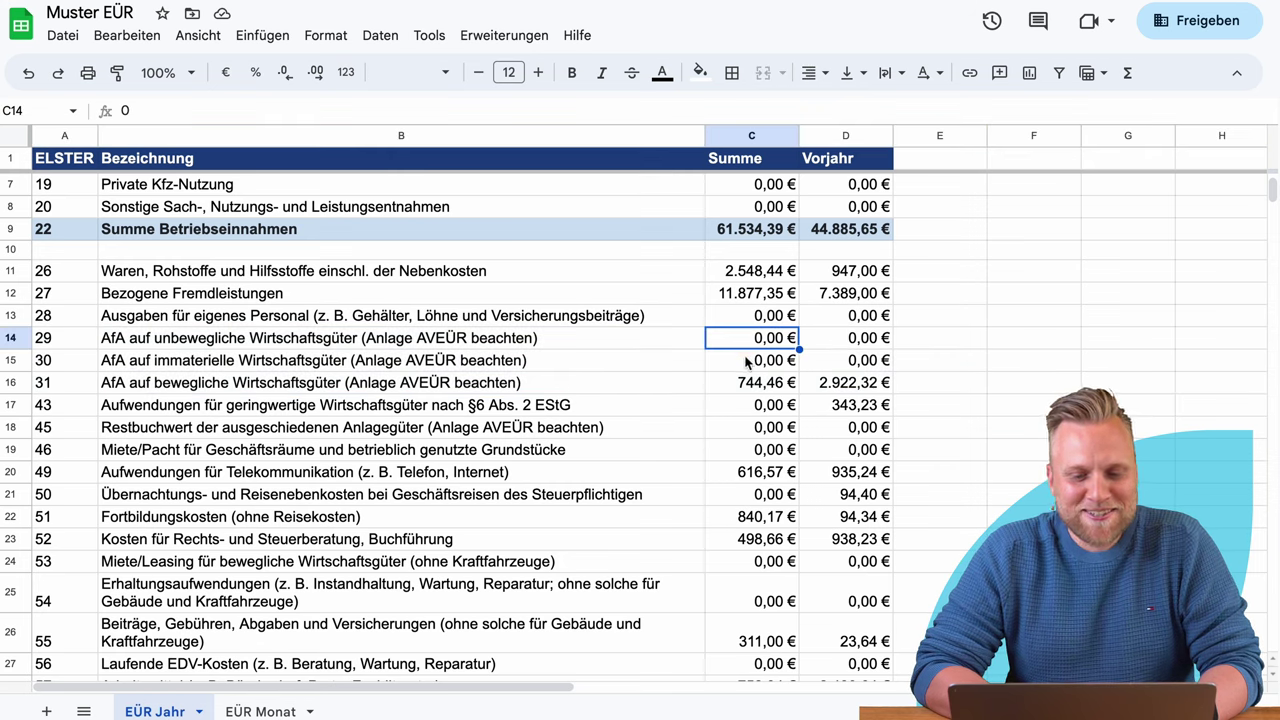
{"action": "left_click", "coordinate": [746, 366]}
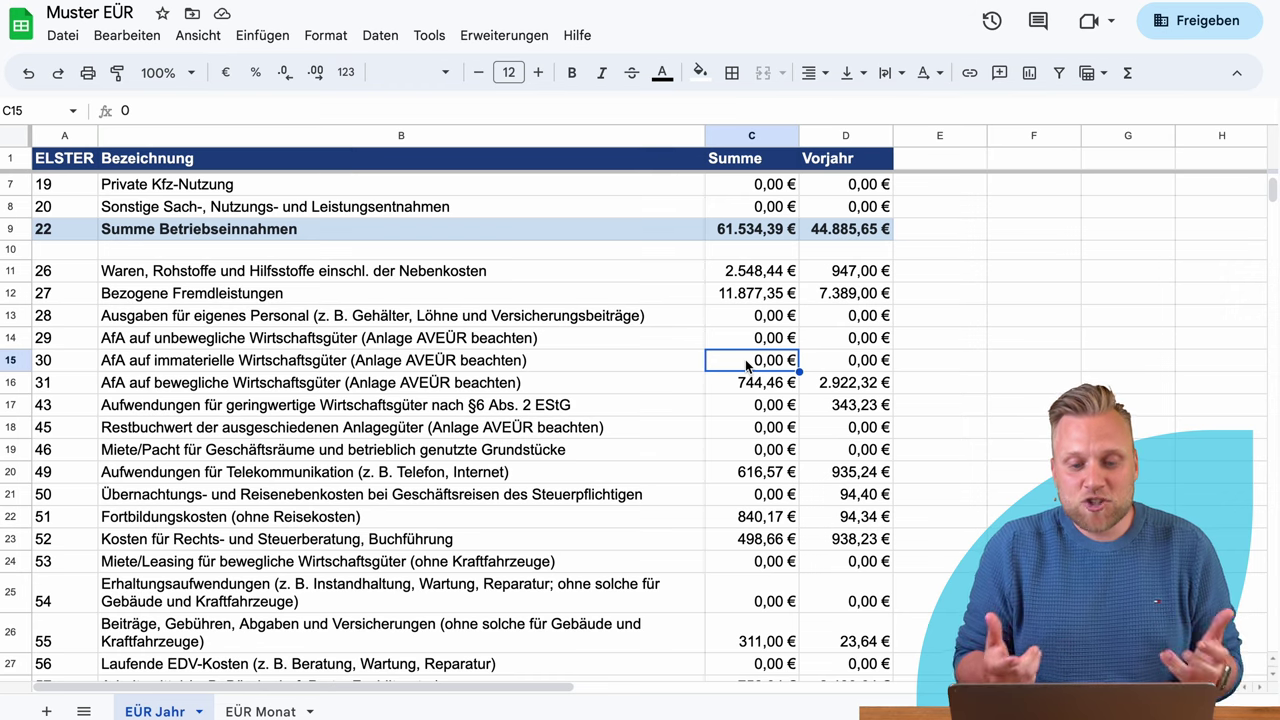
{"action": "left_click", "coordinate": [14, 360]}
{"action": "left_click", "coordinate": [14, 383]}
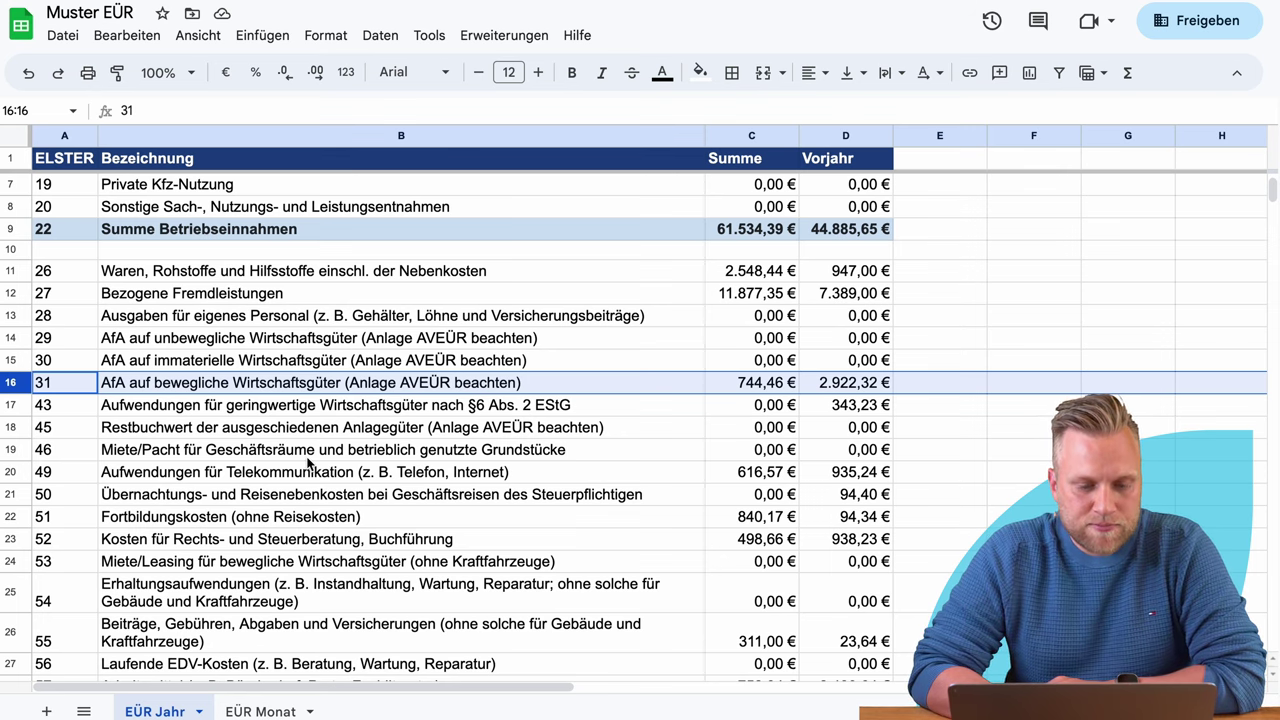
Enter 100 as the Summe for ELSTER line 43, Aufwendungen für geringwertige Wirtschaftsgüter.
{"action": "left_click", "coordinate": [12, 406]}
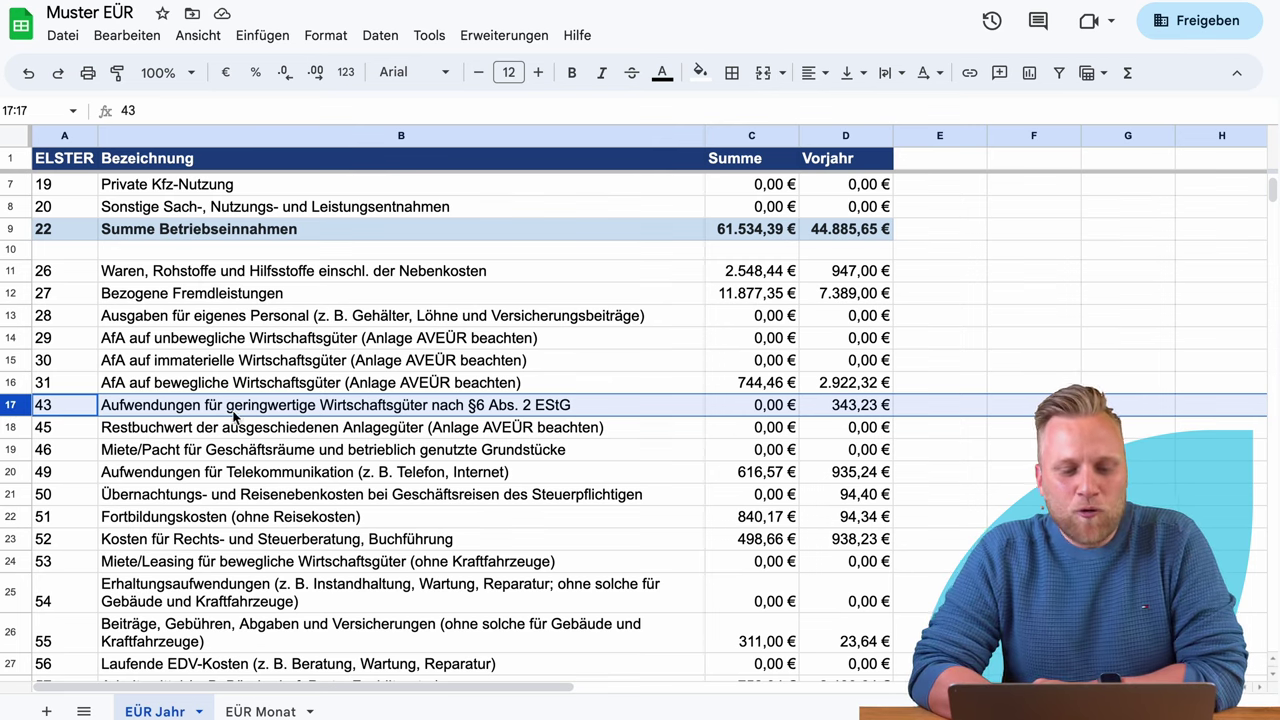
{"action": "left_click", "coordinate": [760, 406]}
{"action": "type", "text": "100"}
{"action": "key", "text": "Return"}
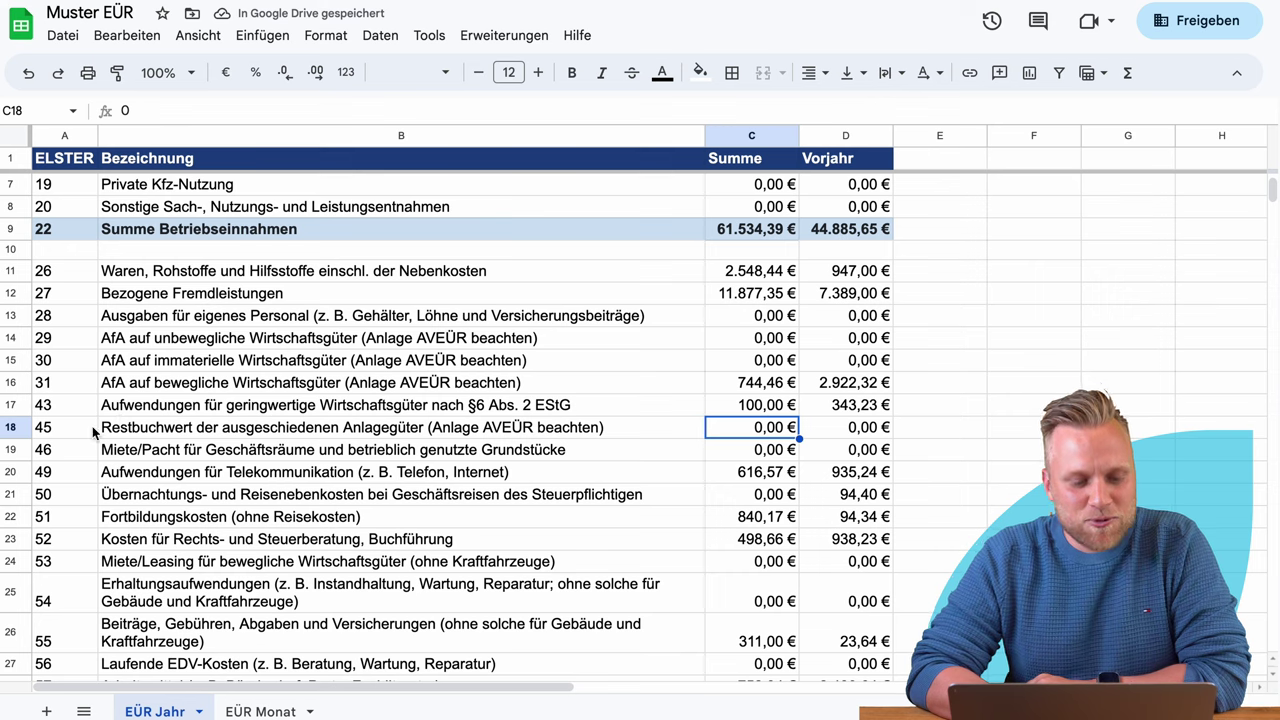
Highlight the Restbuchwert row for ELSTER line 45 and enter 10.000 as the Summe for line 18, Veräußerung oder Entnahme von Anlagevermögen.
{"action": "left_click", "coordinate": [10, 427]}
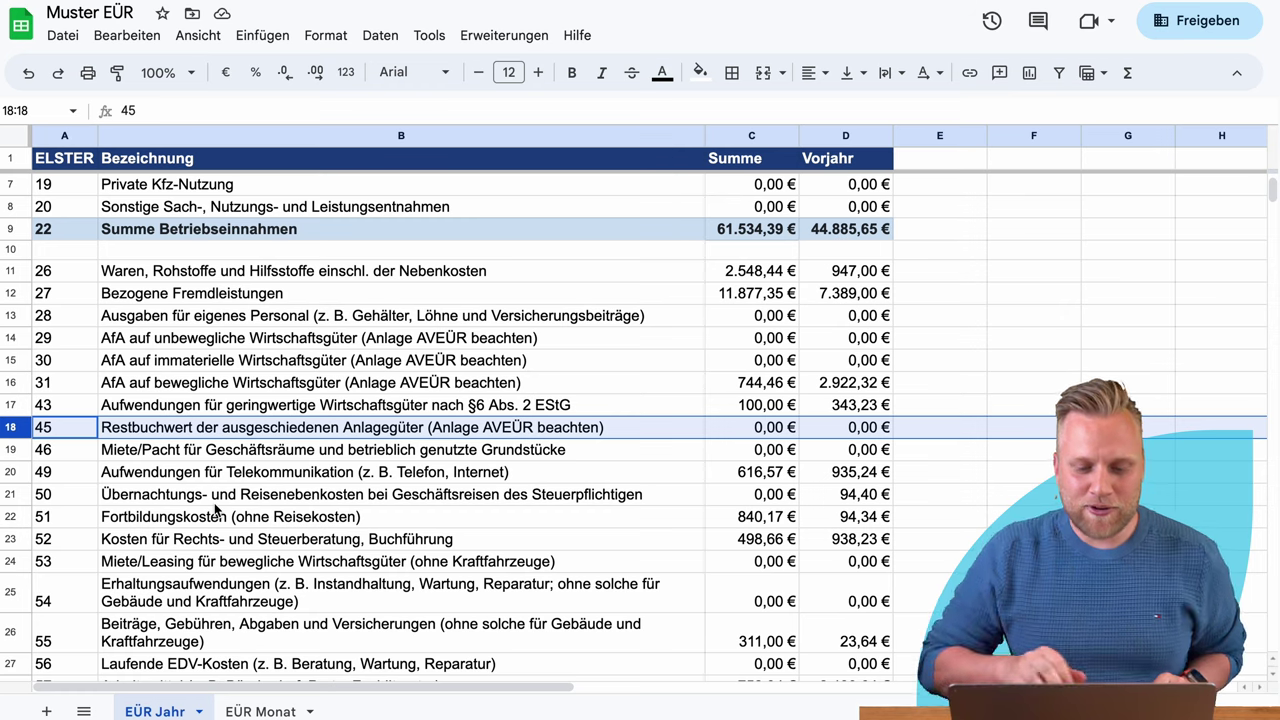
{"action": "scroll", "coordinate": [214, 510], "scroll_direction": "up", "scroll_amount": 3}
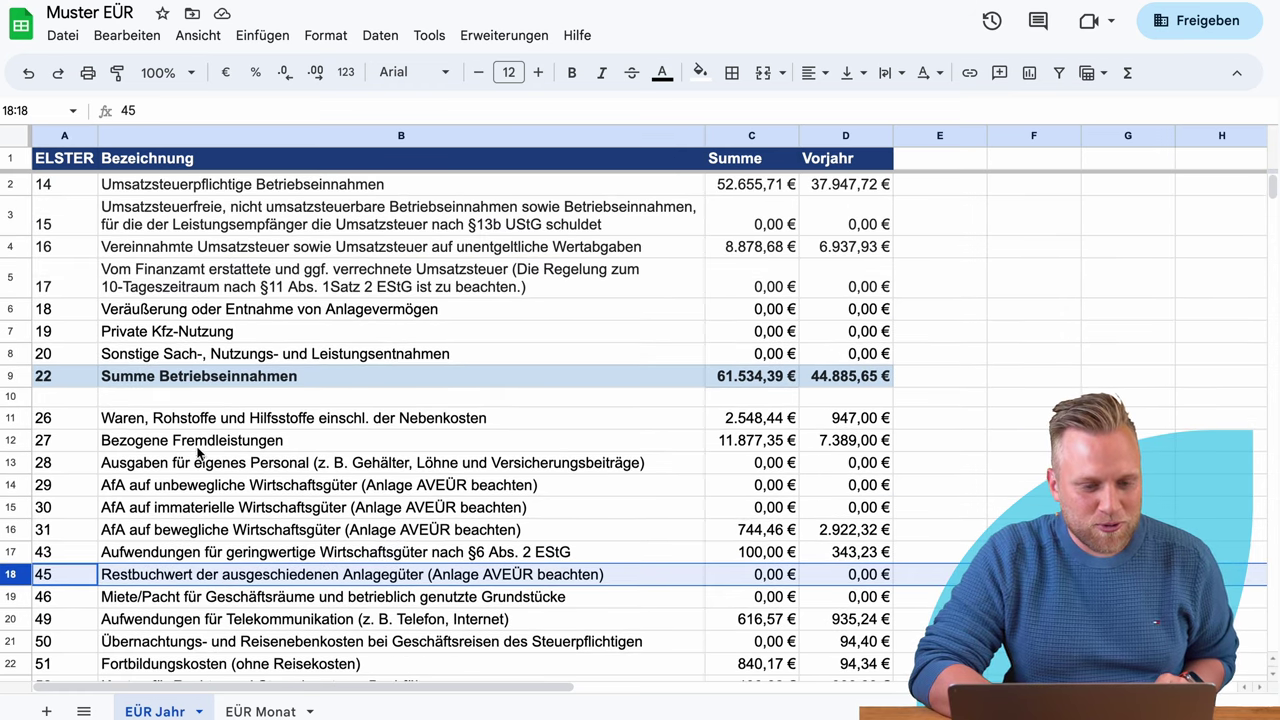
{"action": "left_click", "coordinate": [13, 309]}
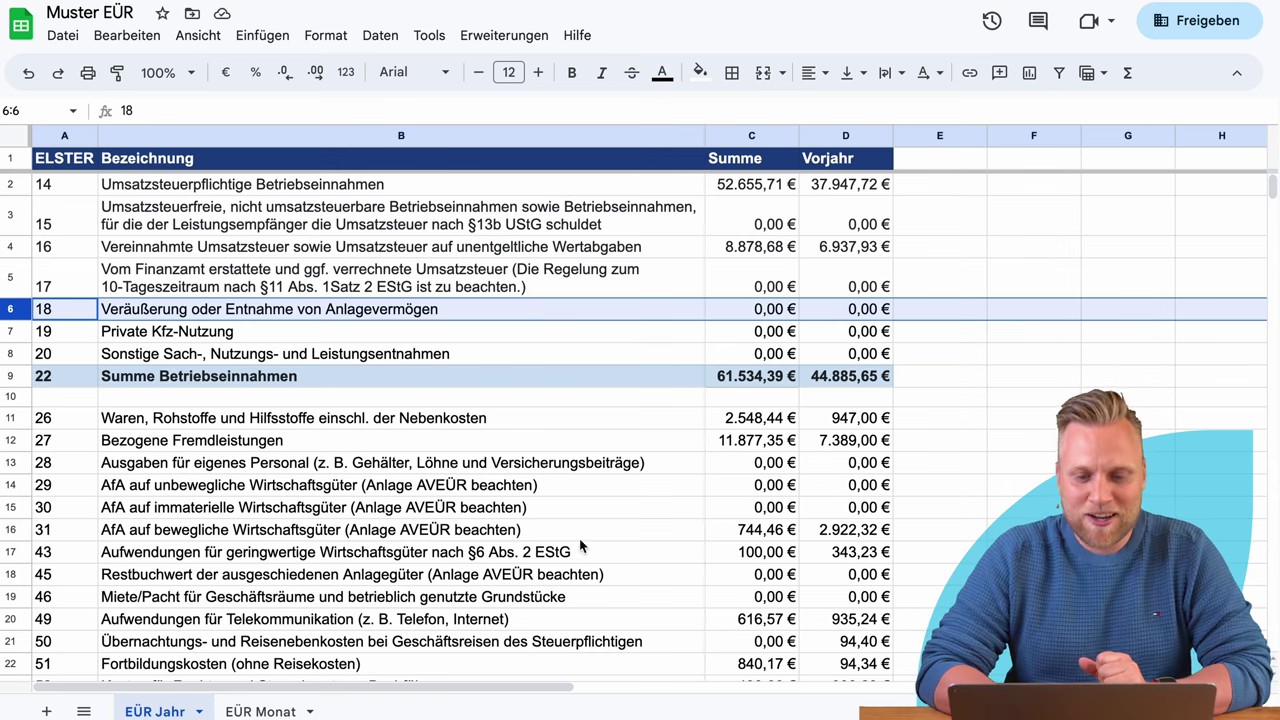
{"action": "left_click", "coordinate": [755, 312]}
{"action": "type", "text": "10"}
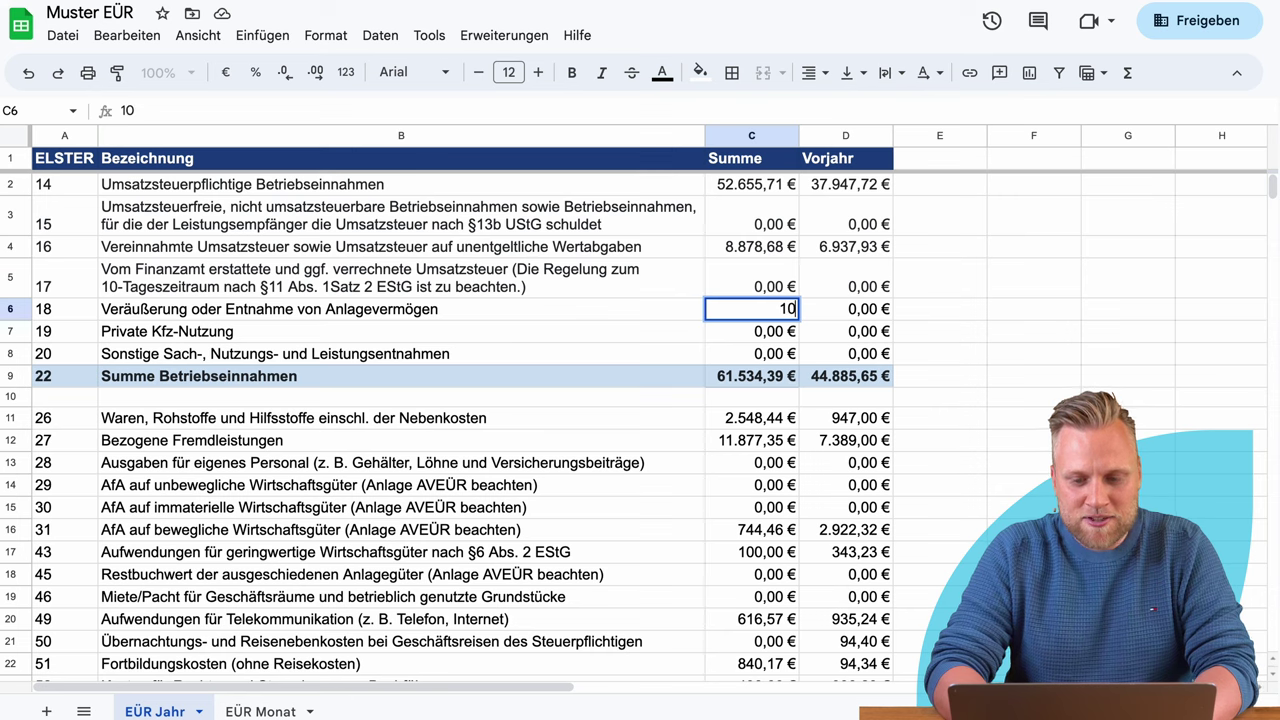
{"action": "type", "text": ".000"}
{"action": "key", "text": "Return"}
Enter 5000 as the Summe for ELSTER line 45, Restbuchwert der ausgeschiedenen Anlagegüter, and compare it with line 18's Summe cell.
{"action": "left_click", "coordinate": [16, 574]}
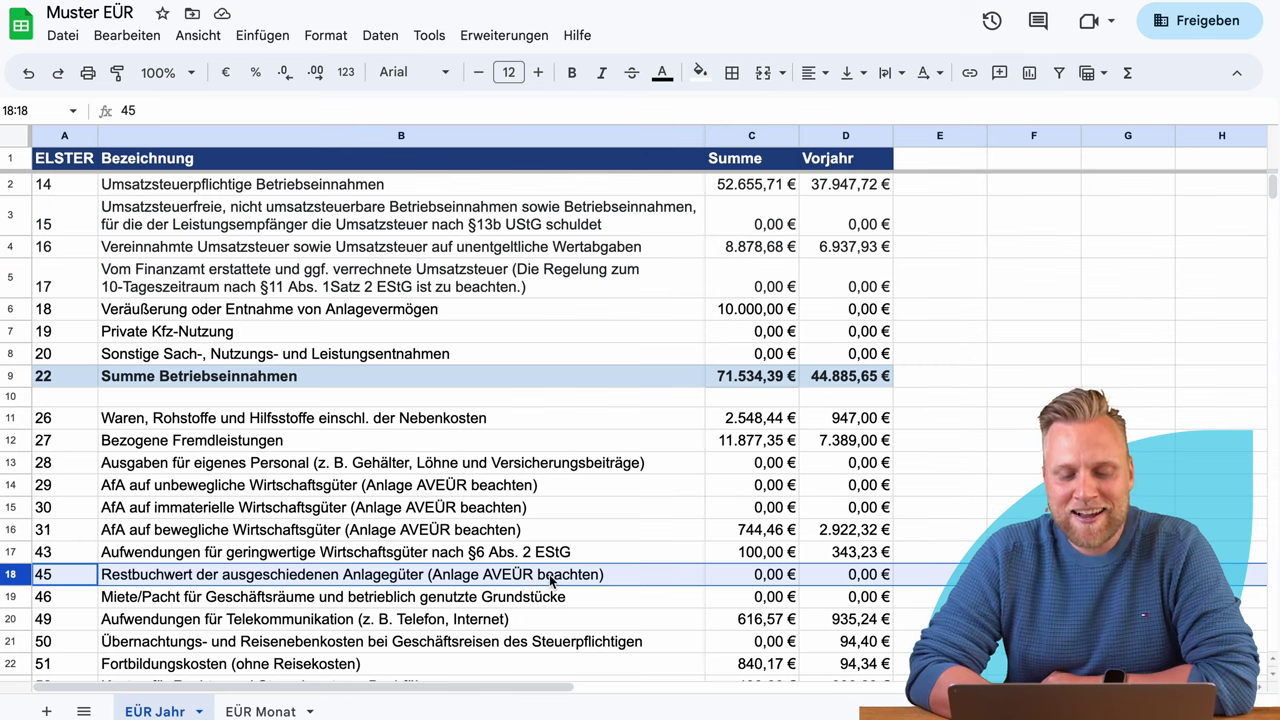
{"action": "left_click", "coordinate": [744, 580]}
{"action": "type", "text": "5000"}
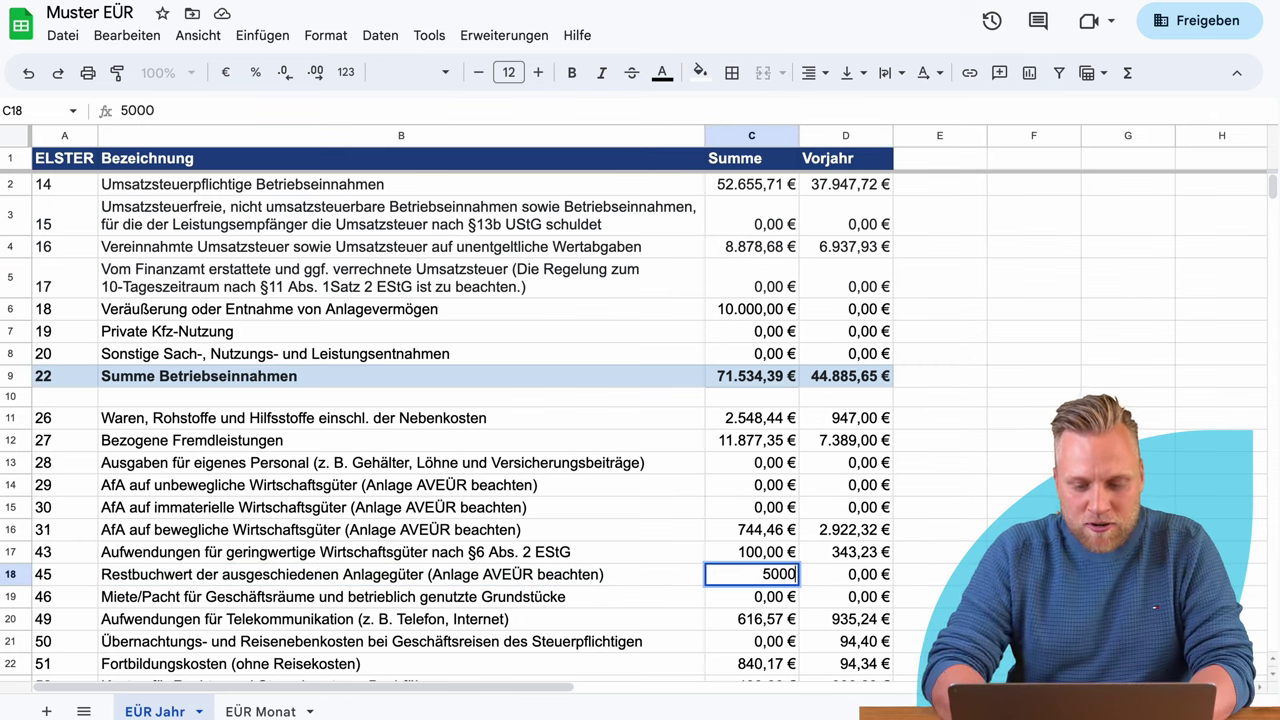
{"action": "key", "text": "Return"}
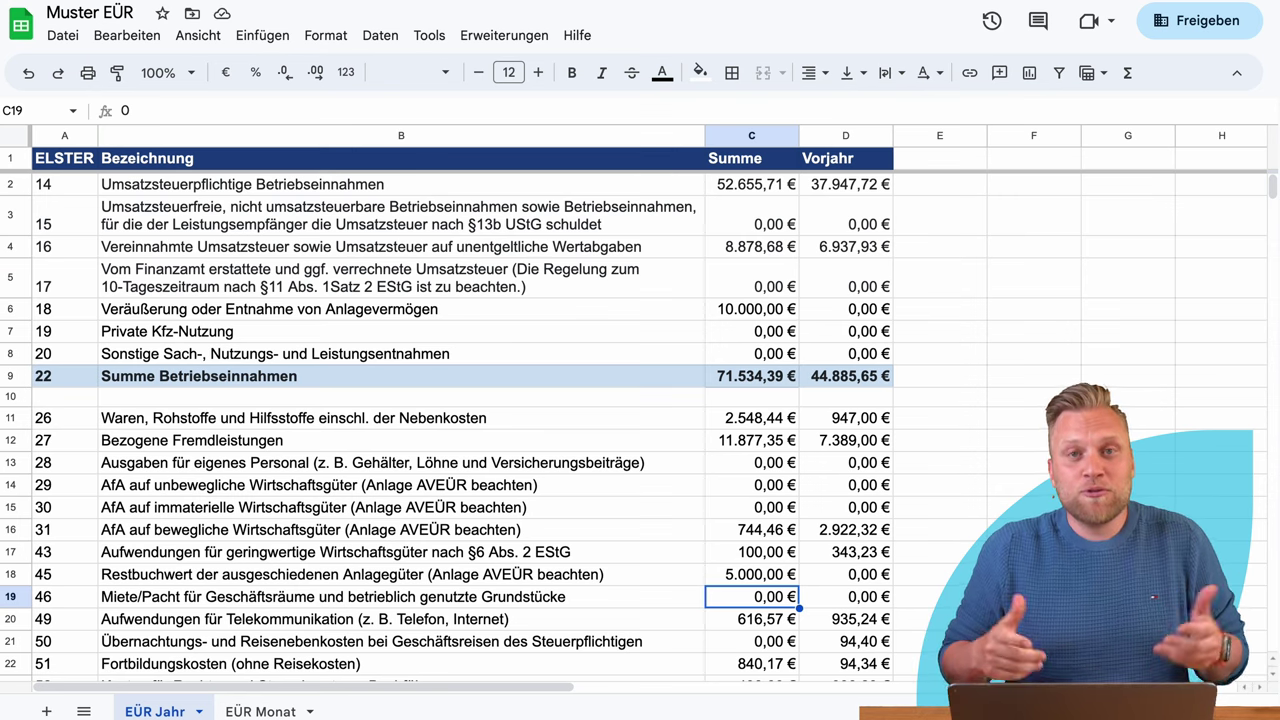
{"action": "left_click", "coordinate": [722, 313]}
{"action": "left_click", "coordinate": [752, 578]}
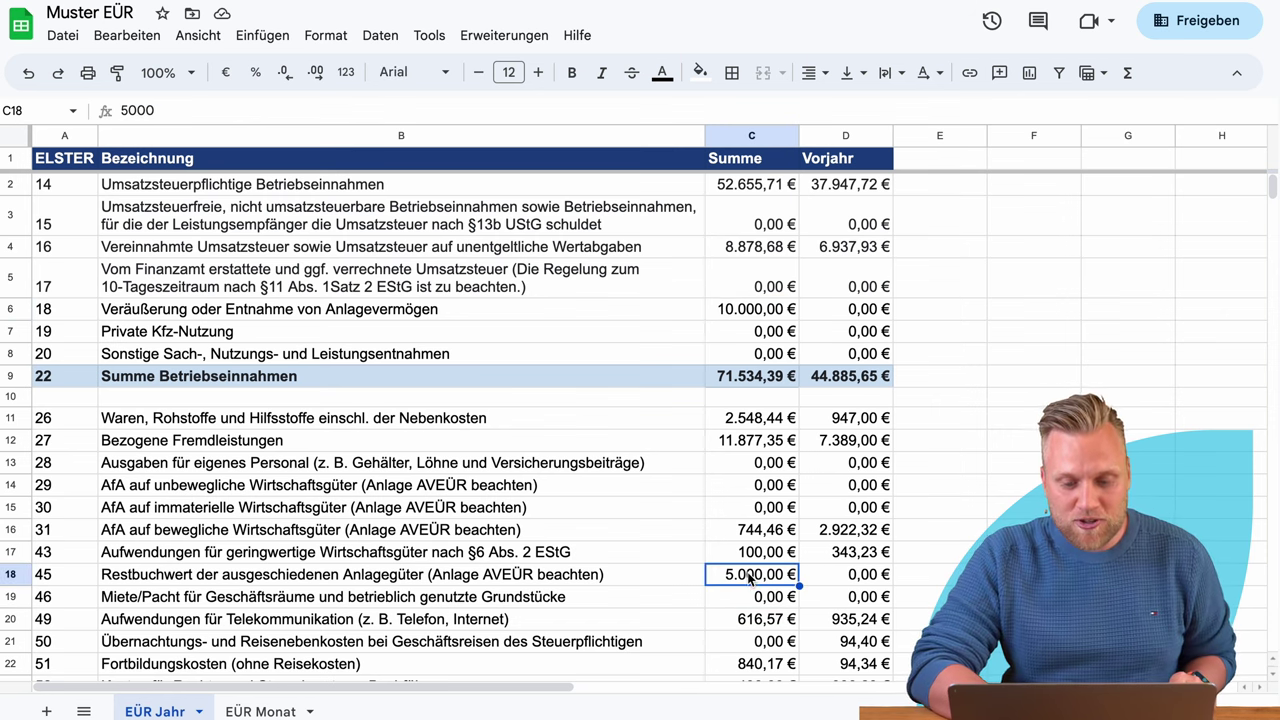
Highlight the row for ELSTER line 46, Miete/Pacht für Geschäftsräume, followed by line 49, Aufwendungen für Telekommunikation.
{"action": "scroll", "coordinate": [757, 415], "scroll_direction": "down", "scroll_amount": 9}
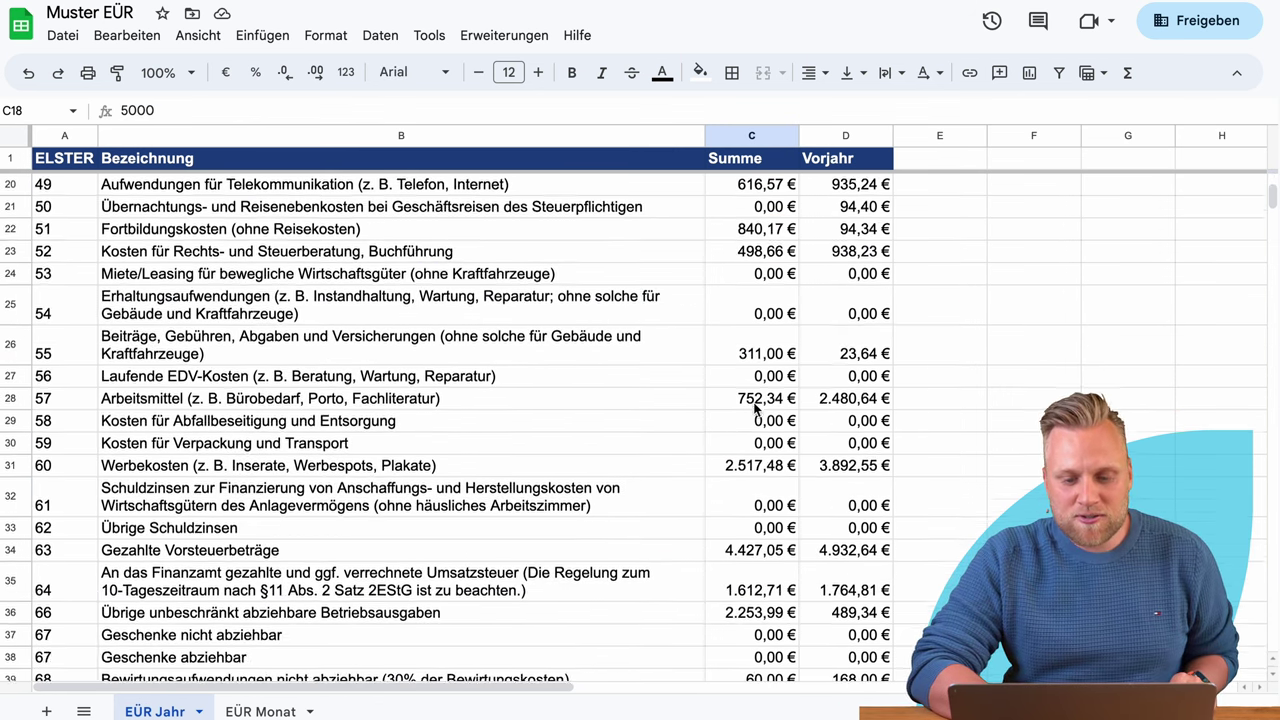
{"action": "scroll", "coordinate": [755, 407], "scroll_direction": "down", "scroll_amount": 1}
{"action": "scroll", "coordinate": [760, 430], "scroll_direction": "up", "scroll_amount": 7}
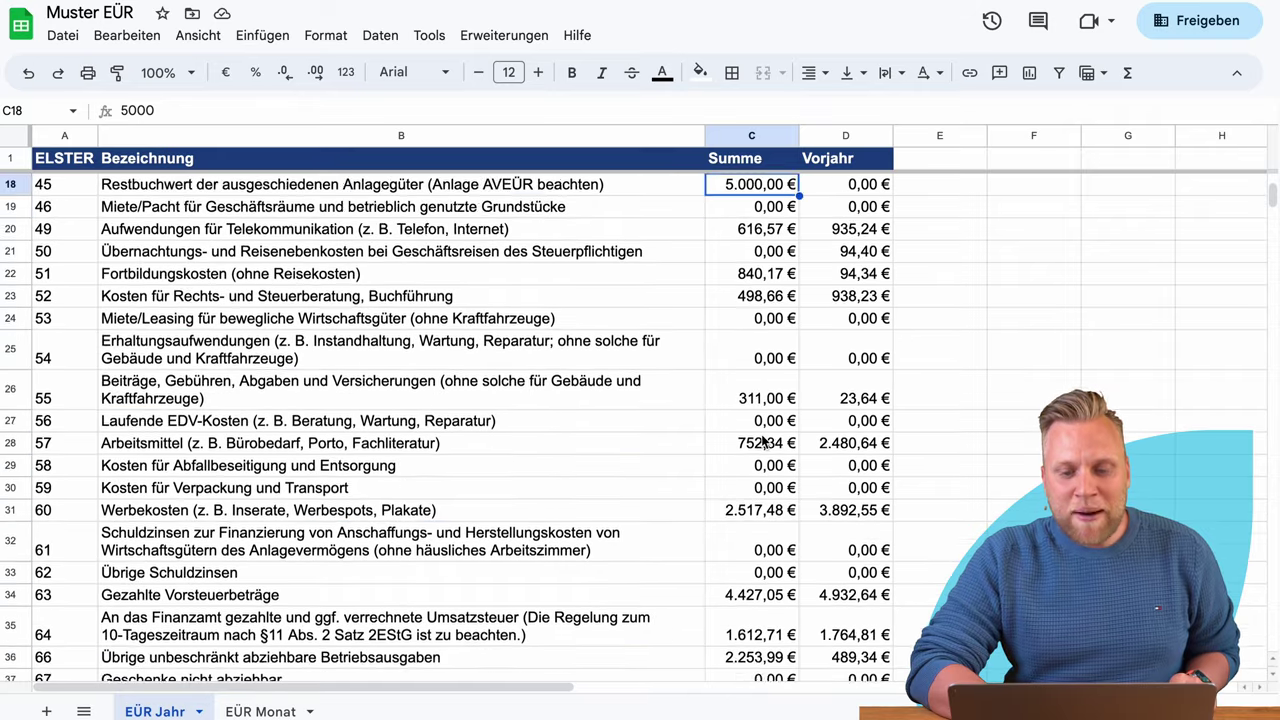
{"action": "scroll", "coordinate": [762, 441], "scroll_direction": "up", "scroll_amount": 1}
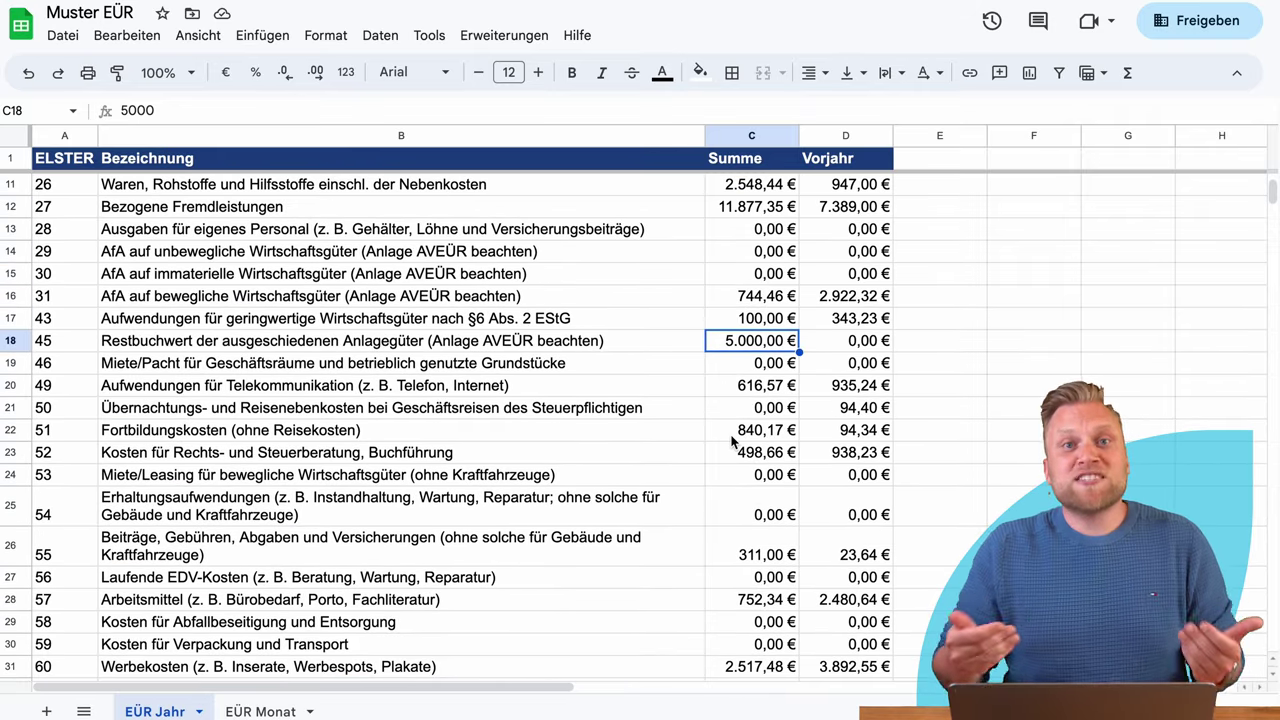
{"action": "scroll", "coordinate": [710, 465], "scroll_direction": "up", "scroll_amount": 2}
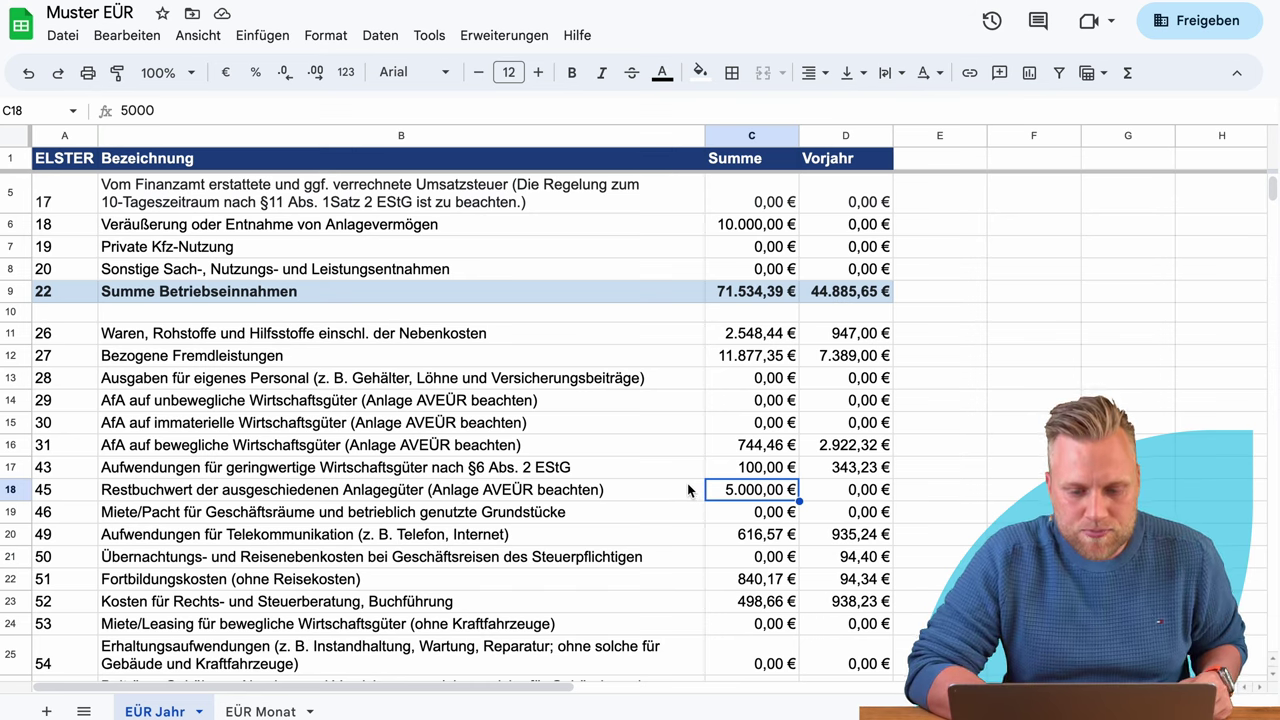
{"action": "left_click", "coordinate": [12, 511]}
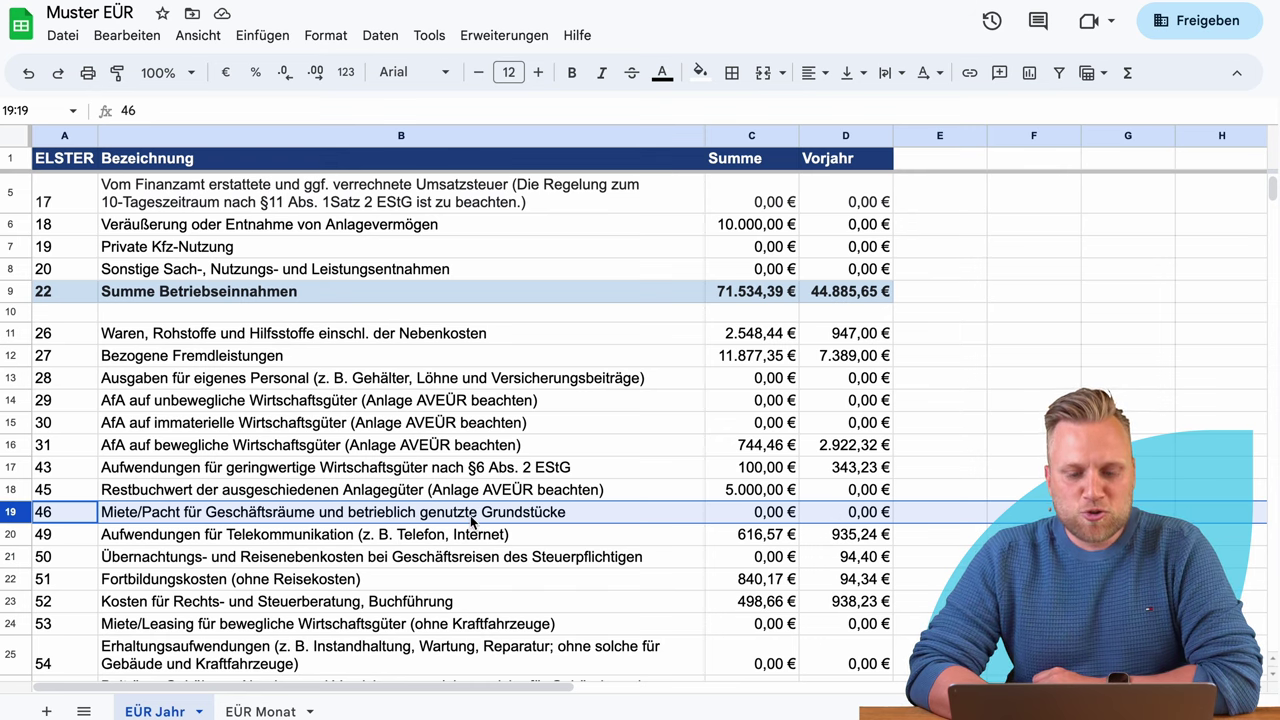
{"action": "scroll", "coordinate": [470, 522], "scroll_direction": "down", "scroll_amount": 3}
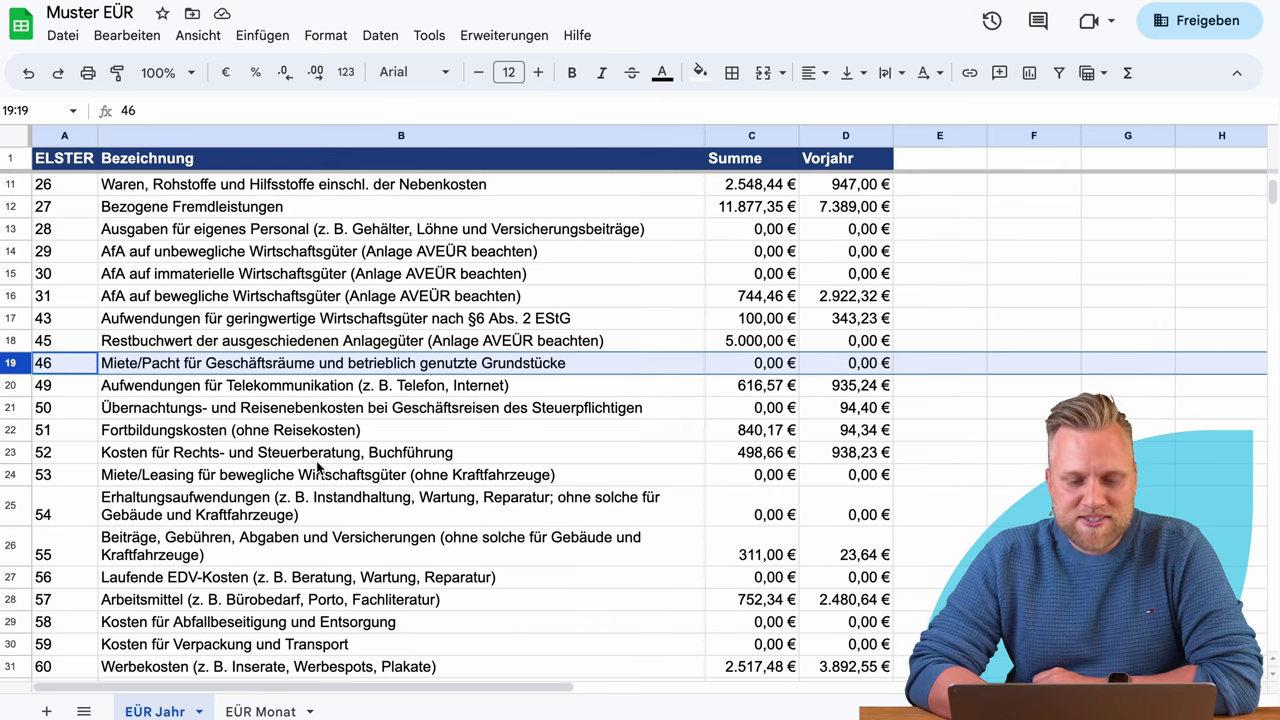
{"action": "left_click", "coordinate": [9, 385]}
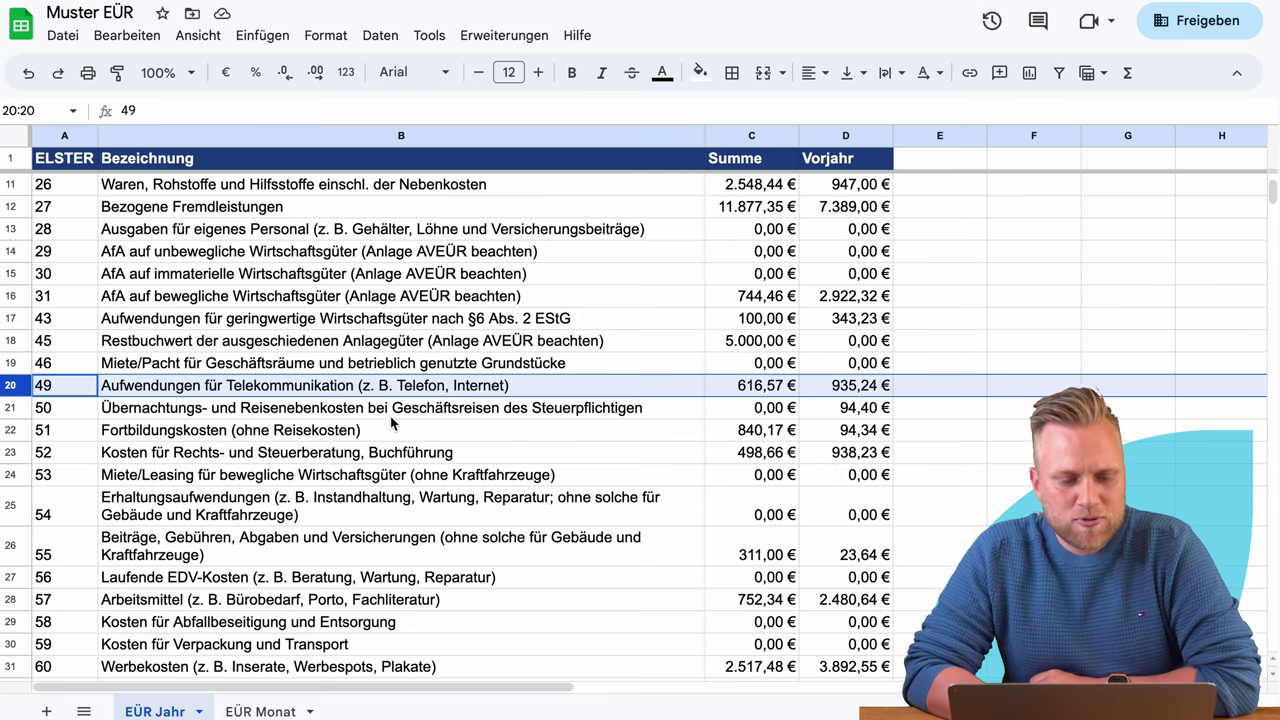
Highlight one by one the rows for ELSTER lines 50 to 53, from Übernachtungs- und Reisenebenkosten to Miete/Leasing für bewegliche Wirtschaftsgüter.
{"action": "left_click", "coordinate": [10, 407]}
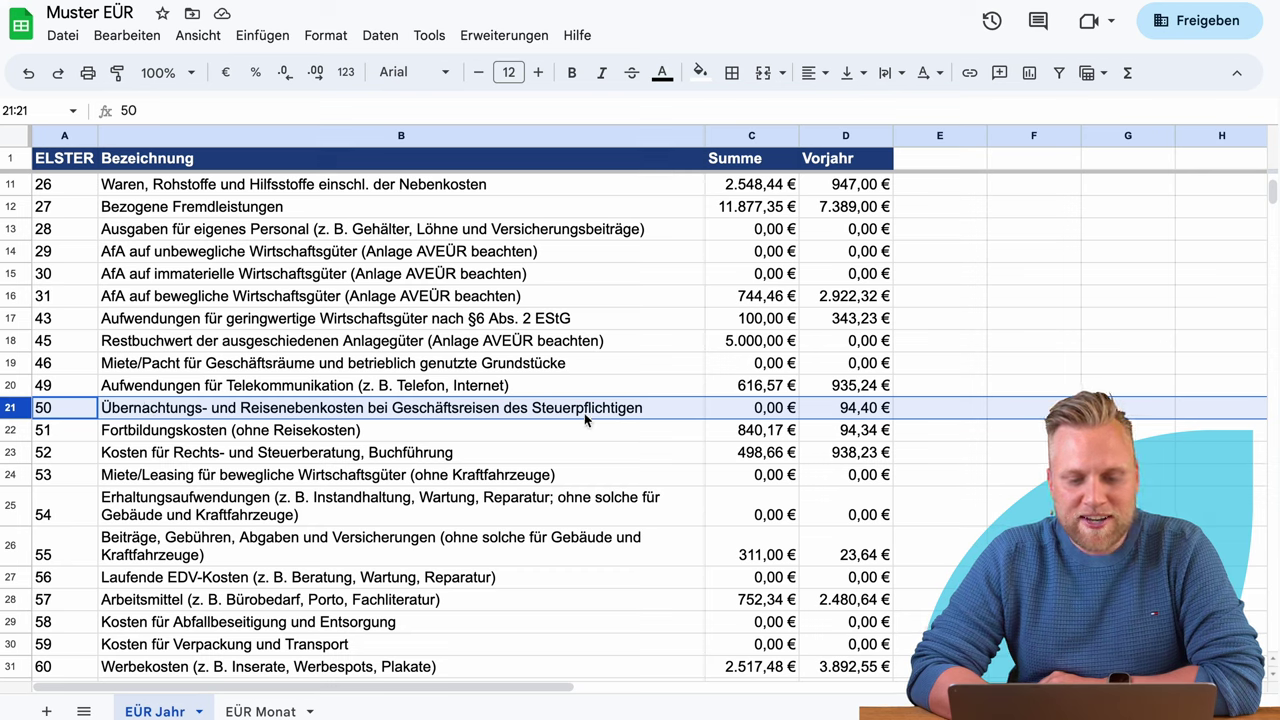
{"action": "left_click", "coordinate": [8, 430]}
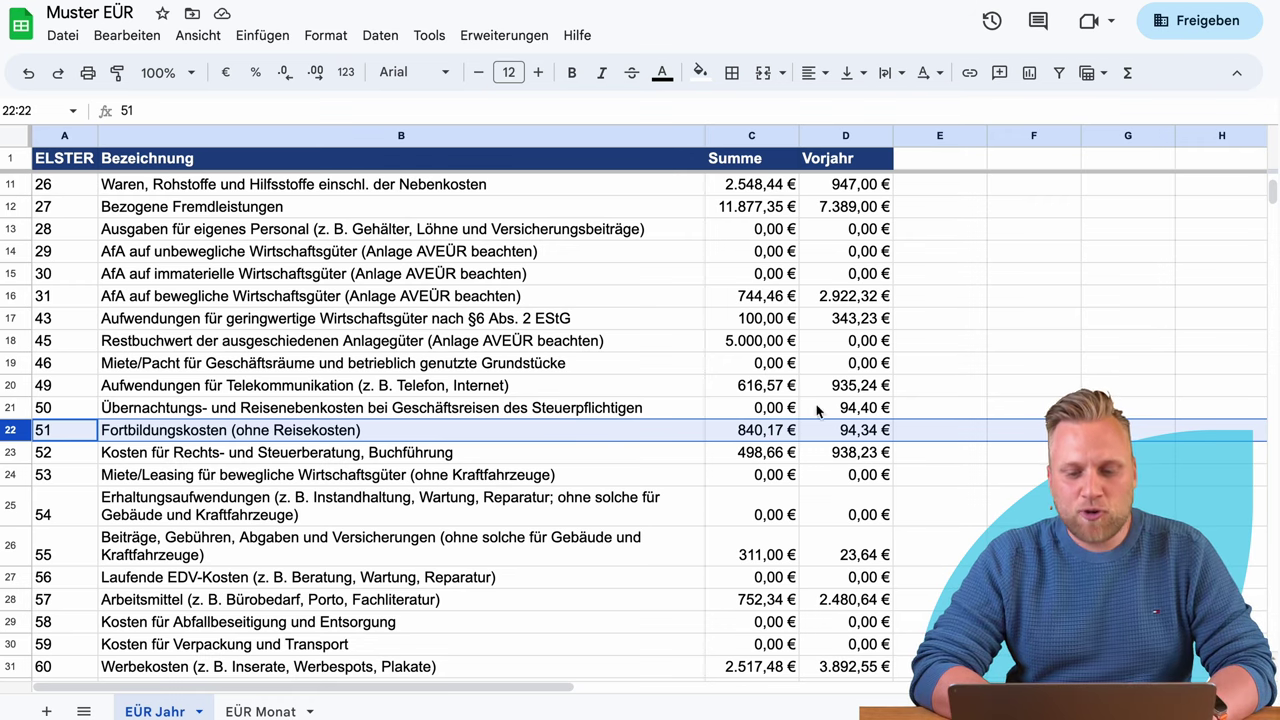
{"action": "left_click", "coordinate": [8, 452]}
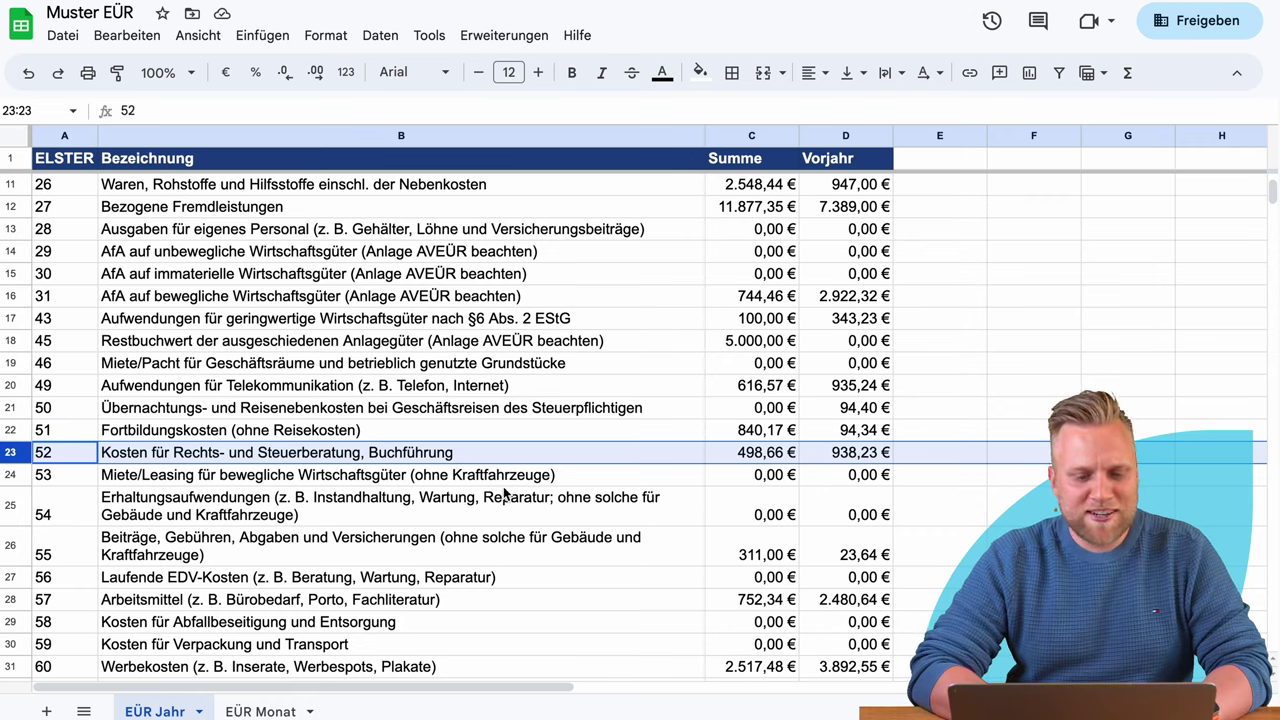
{"action": "left_click", "coordinate": [9, 477]}
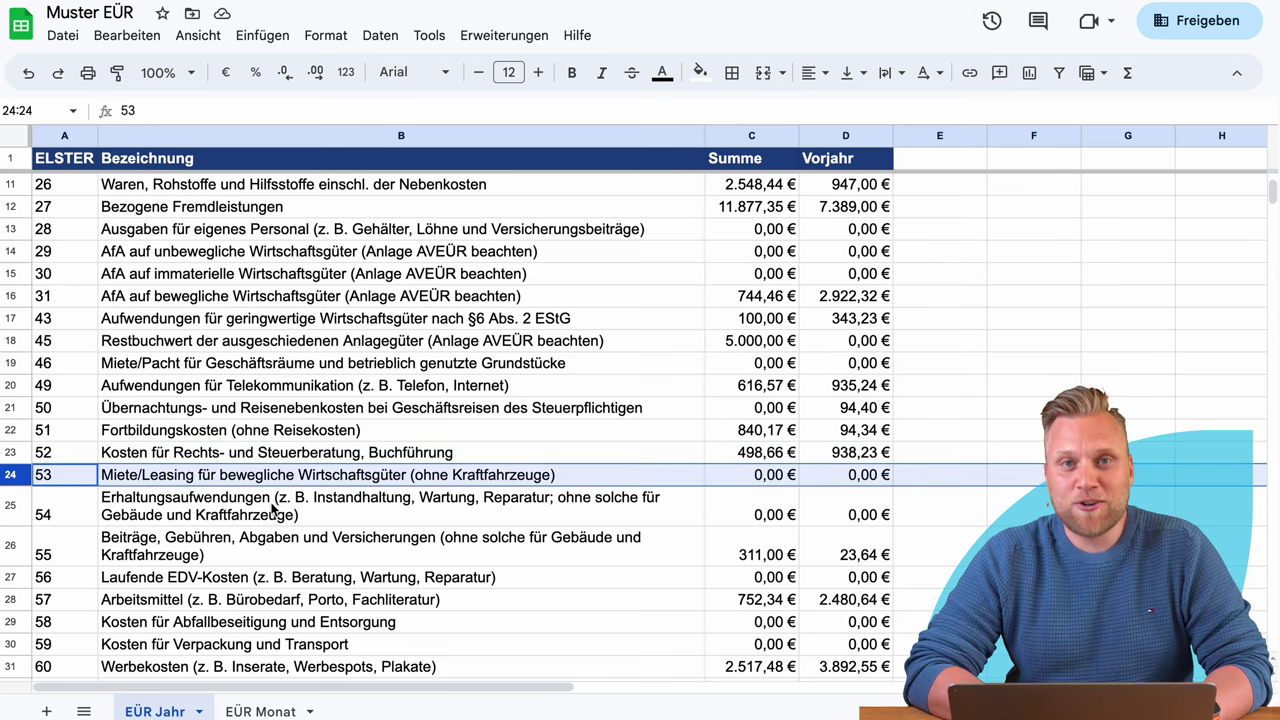
Highlight in turn the rows for ELSTER lines 54 Erhaltungsaufwendungen, 55 Beiträge, Gebühren, Abgaben und Versicherungen, and 56 Laufende EDV-Kosten.
{"action": "scroll", "coordinate": [395, 566], "scroll_direction": "down", "scroll_amount": 2}
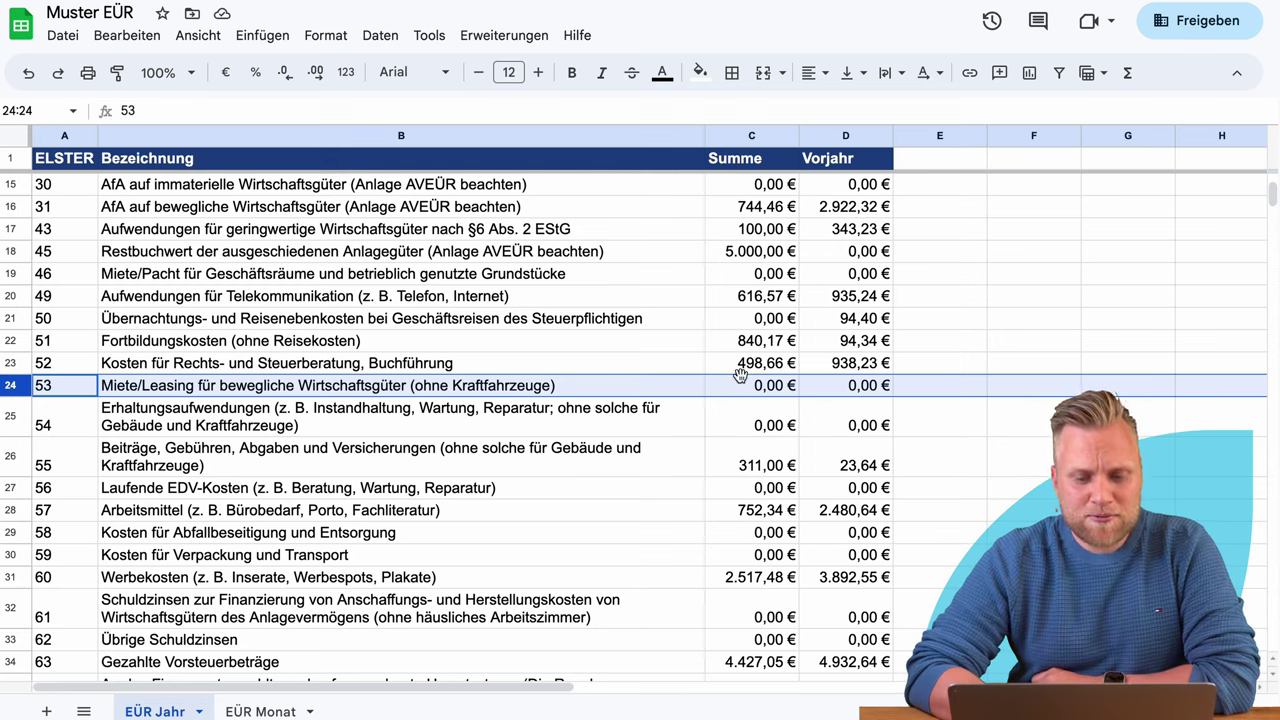
{"action": "left_click", "coordinate": [10, 416]}
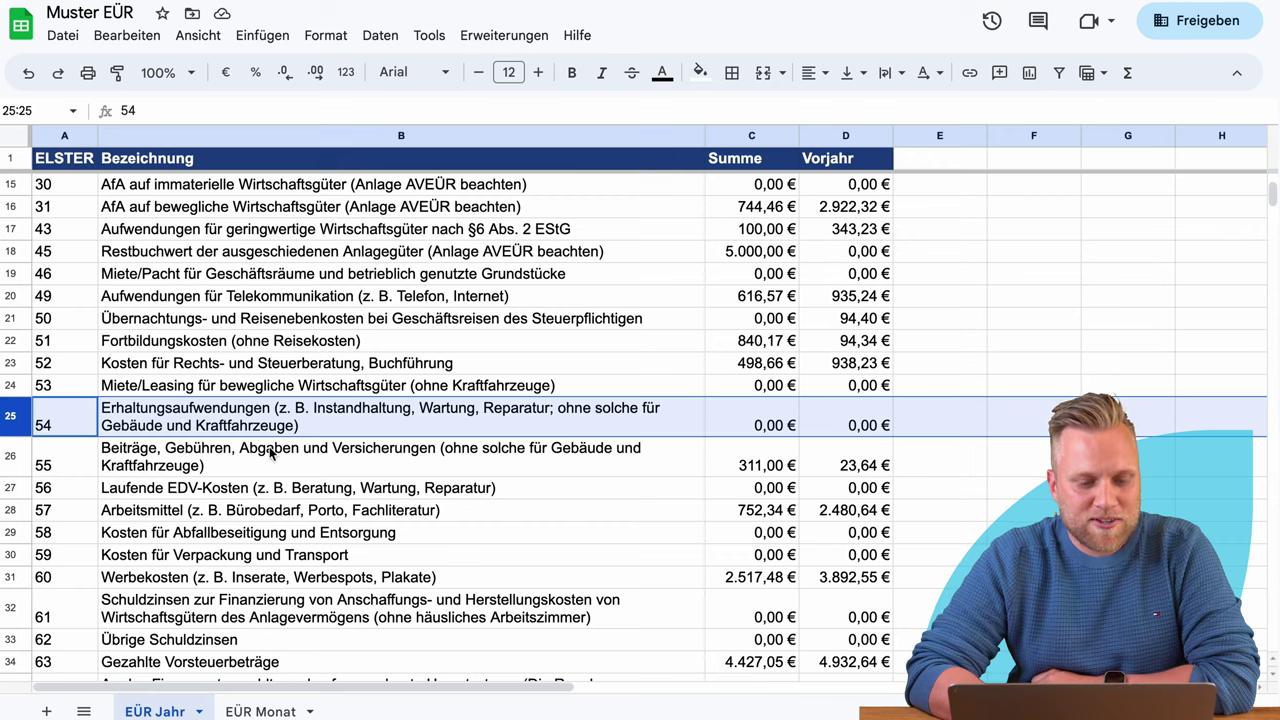
{"action": "key", "text": "Down"}
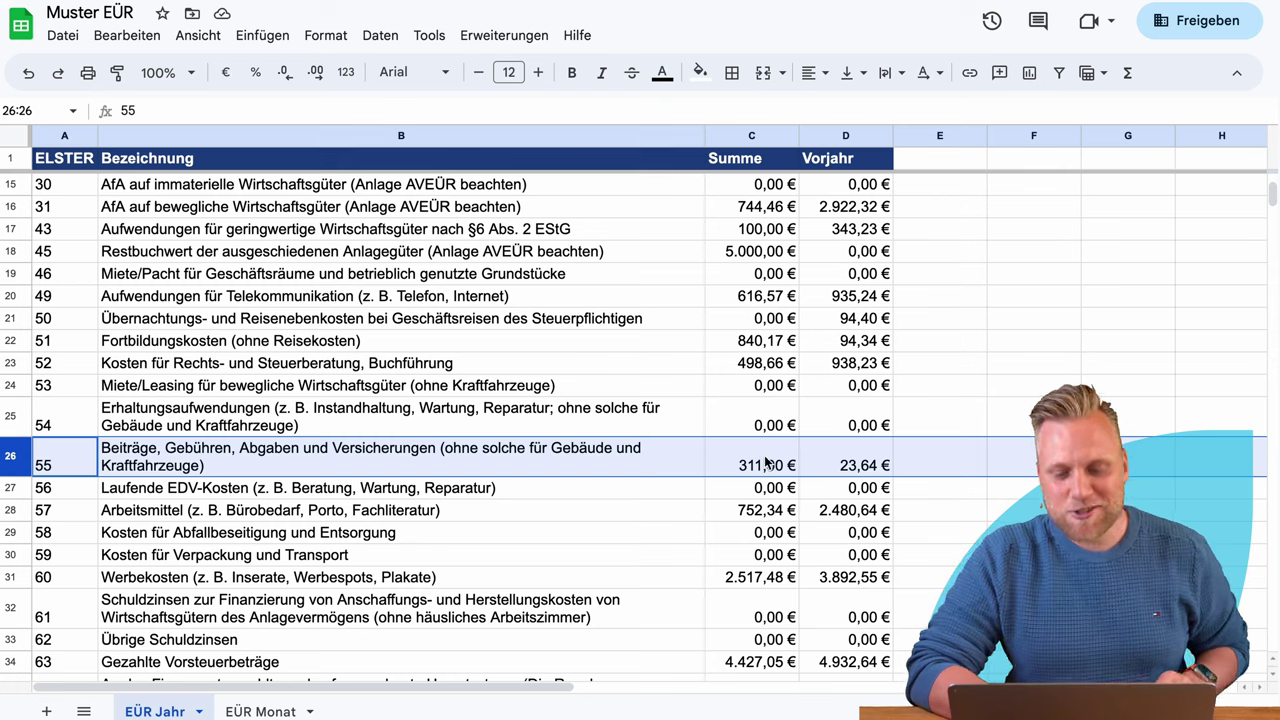
{"action": "left_click", "coordinate": [16, 490]}
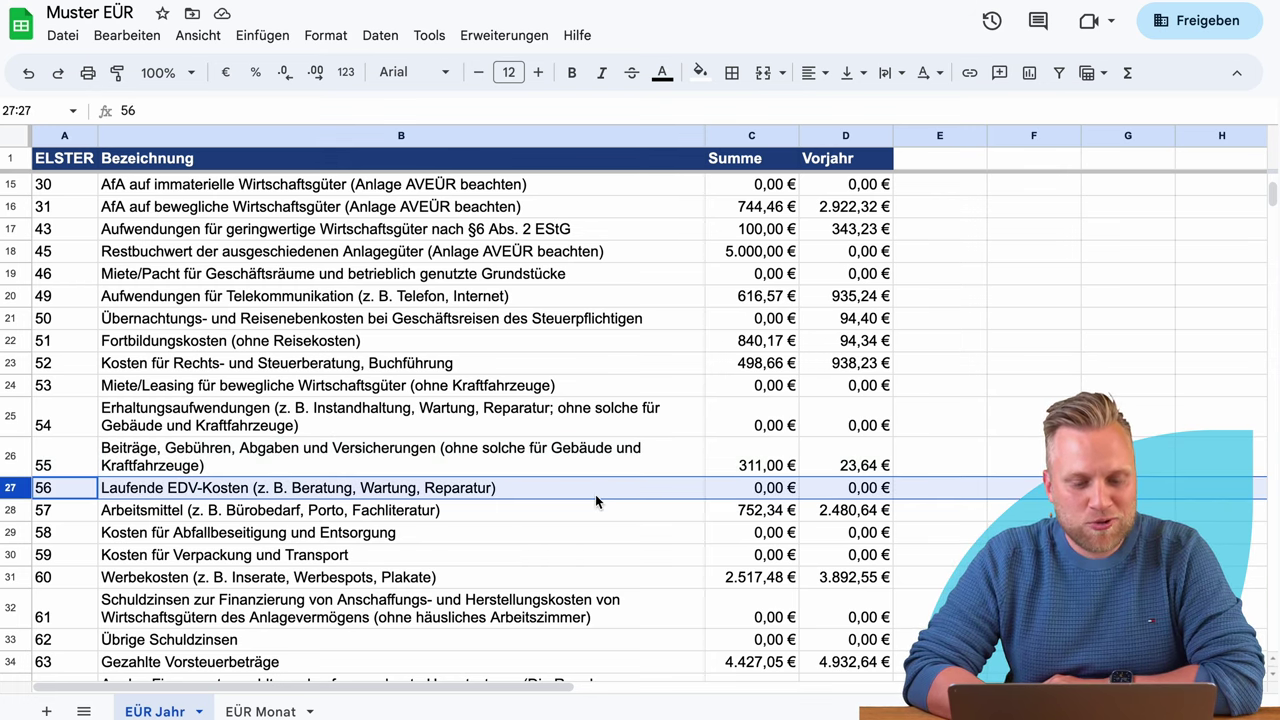
Highlight in turn the rows for ELSTER lines 57 Arbeitsmittel, 58 Abfallbeseitigung und Entsorgung, and 59 Verpackung und Transport, and review the Waren row.
{"action": "scroll", "coordinate": [595, 494], "scroll_direction": "down", "scroll_amount": 4}
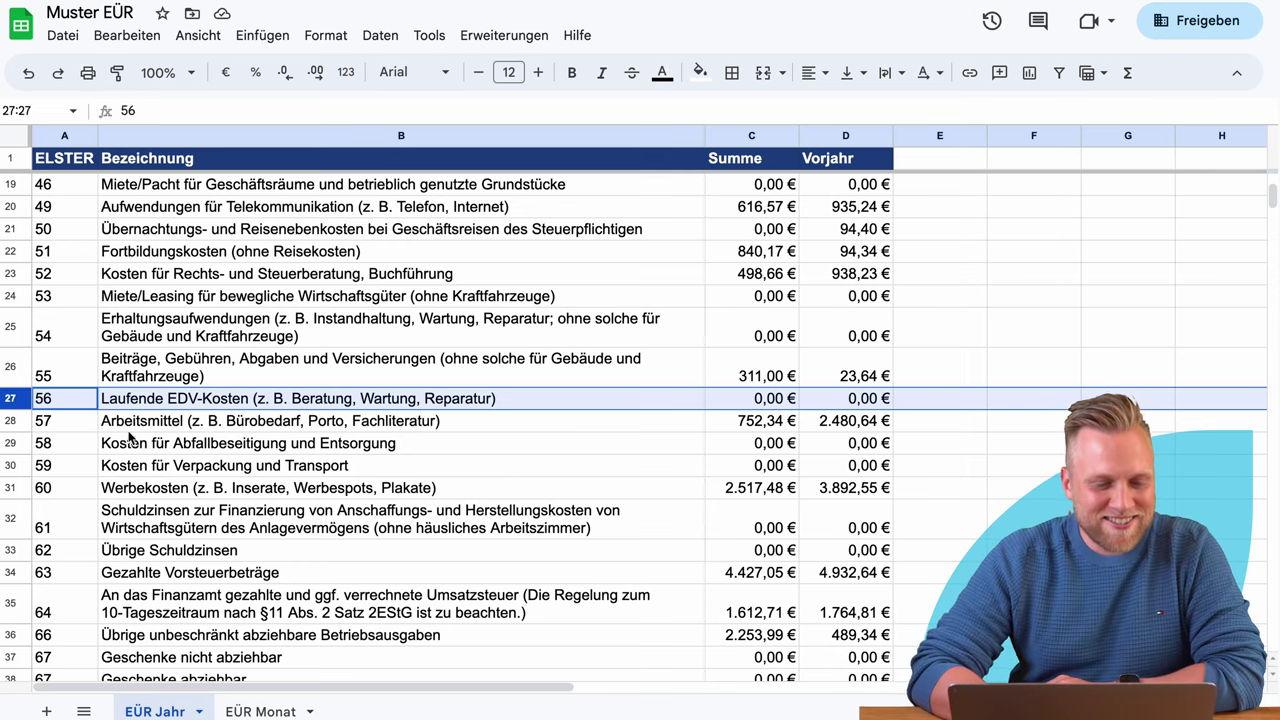
{"action": "left_click", "coordinate": [56, 431]}
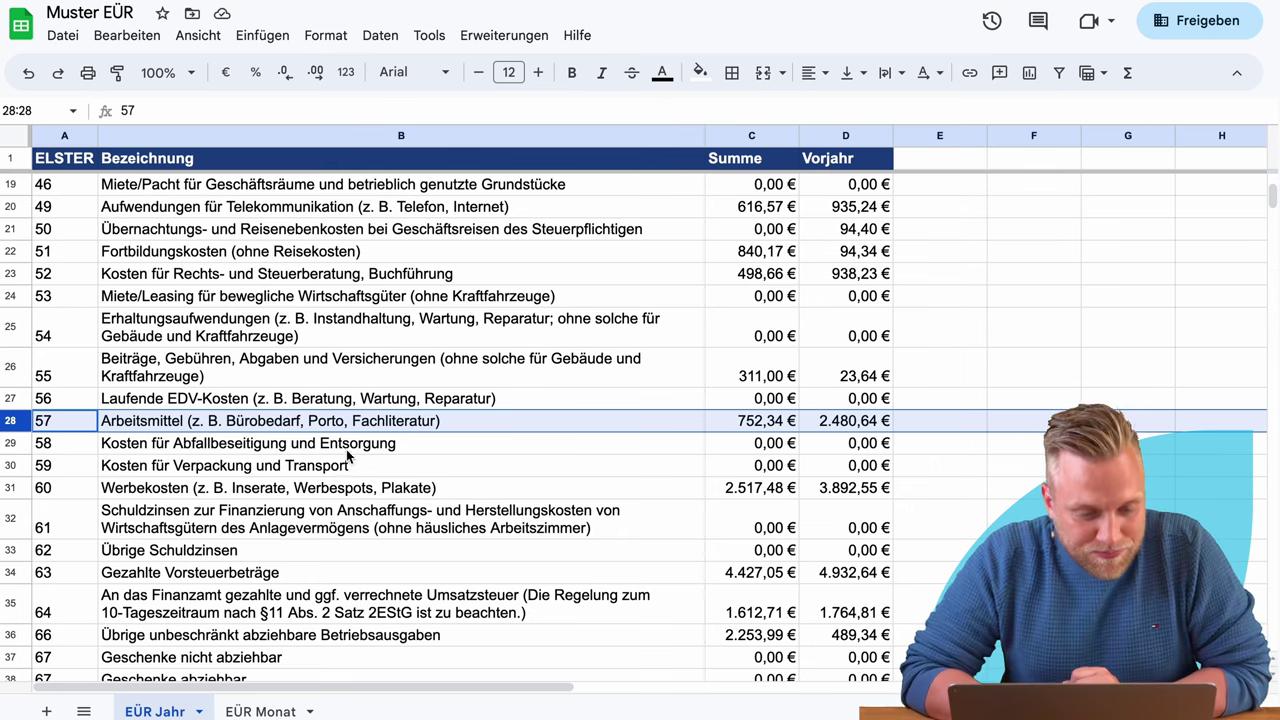
{"action": "left_click", "coordinate": [12, 444]}
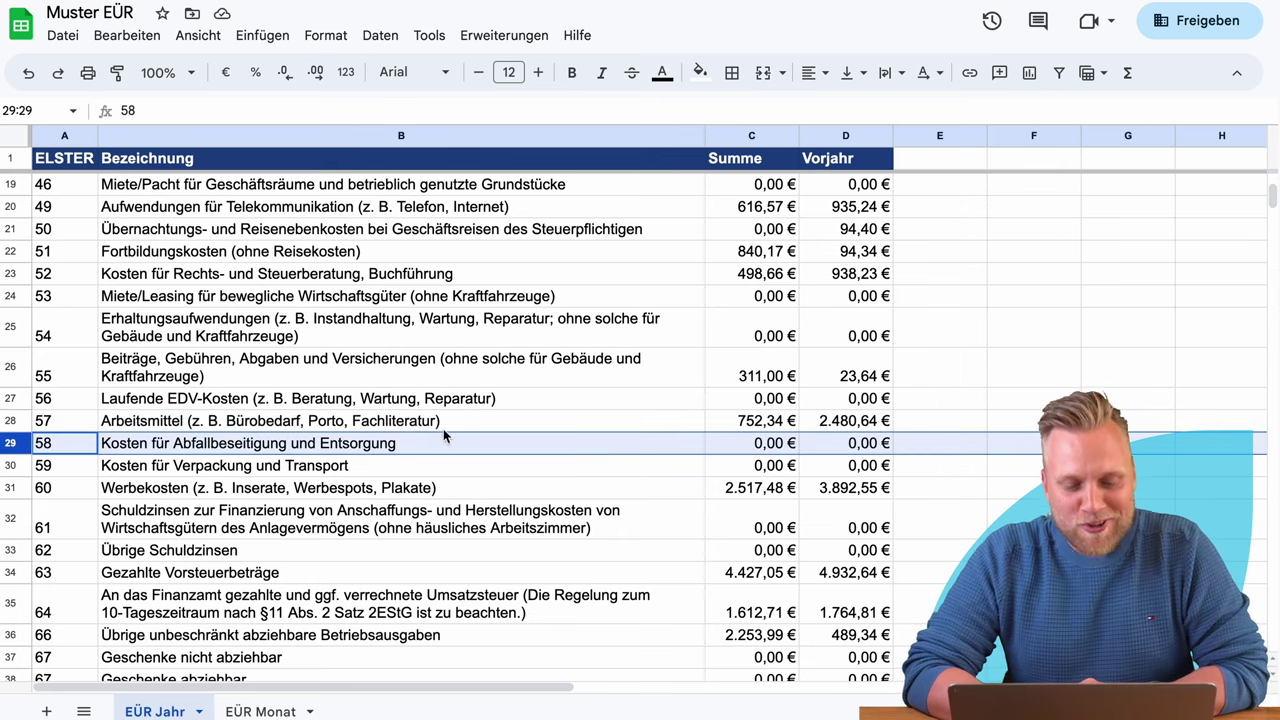
{"action": "left_click", "coordinate": [12, 467]}
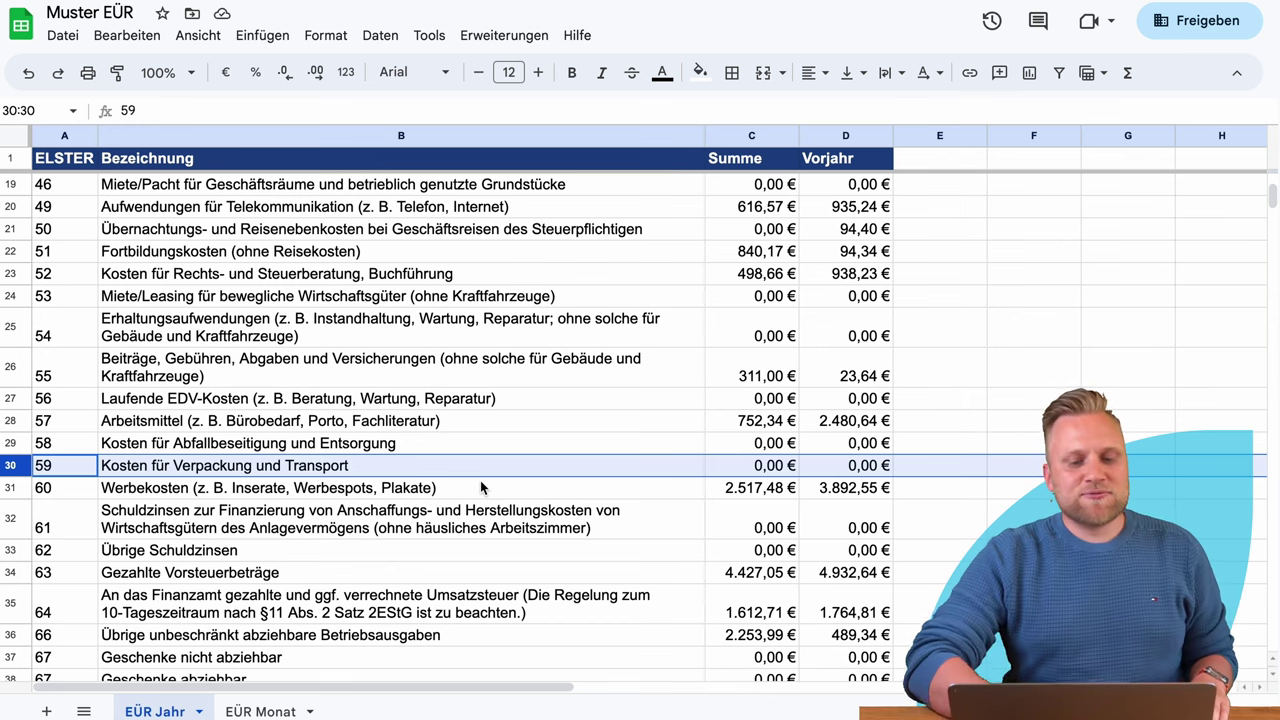
{"action": "scroll", "coordinate": [480, 480], "scroll_direction": "up", "scroll_amount": 5}
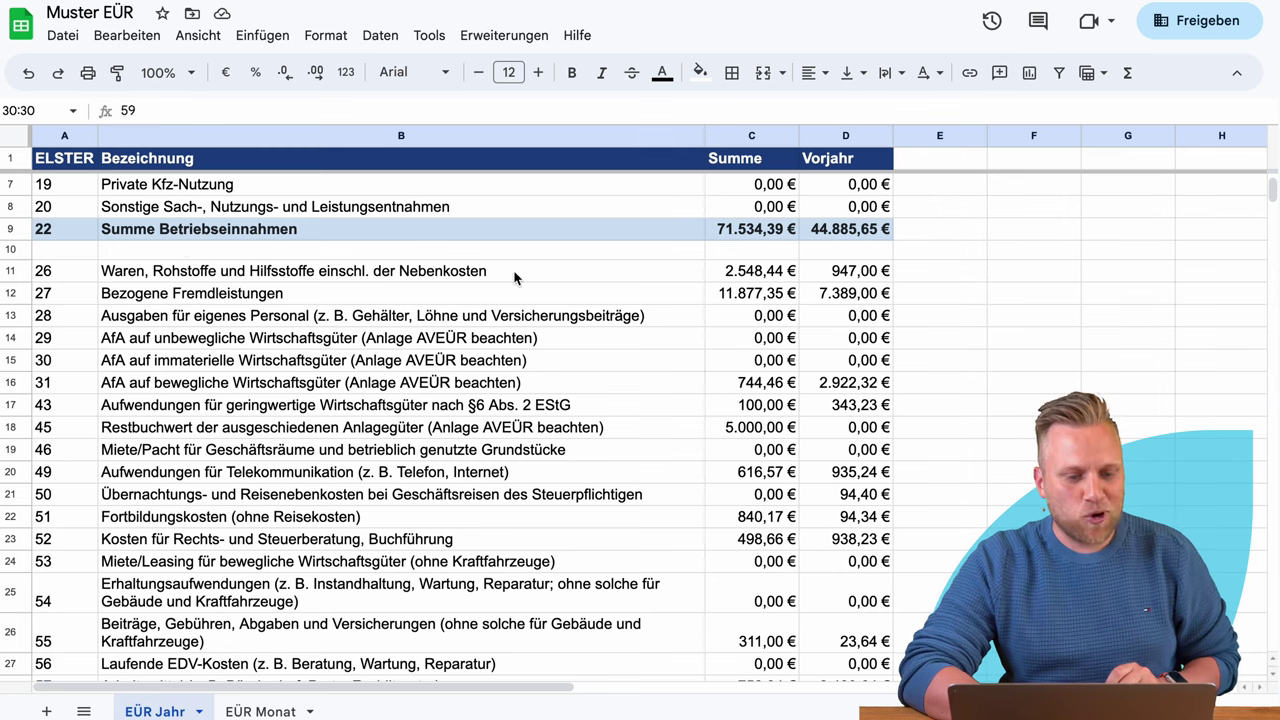
{"action": "scroll", "coordinate": [630, 450], "scroll_direction": "down", "scroll_amount": 6}
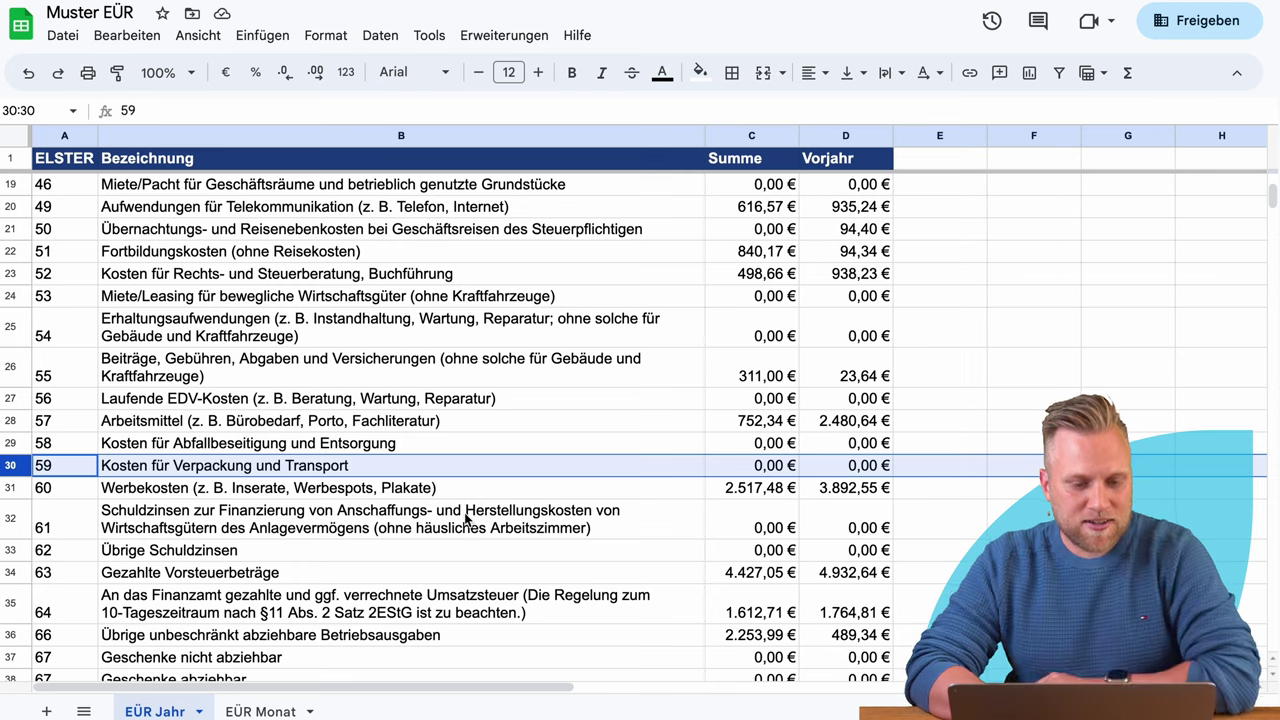
Highlight the Werbekosten row for ELSTER line 60 and the two Schuldzinsen rows for lines 61 and 62, including their Bezeichnung cells.
{"action": "left_click", "coordinate": [27, 488]}
{"action": "scroll", "coordinate": [372, 505], "scroll_direction": "down", "scroll_amount": 2}
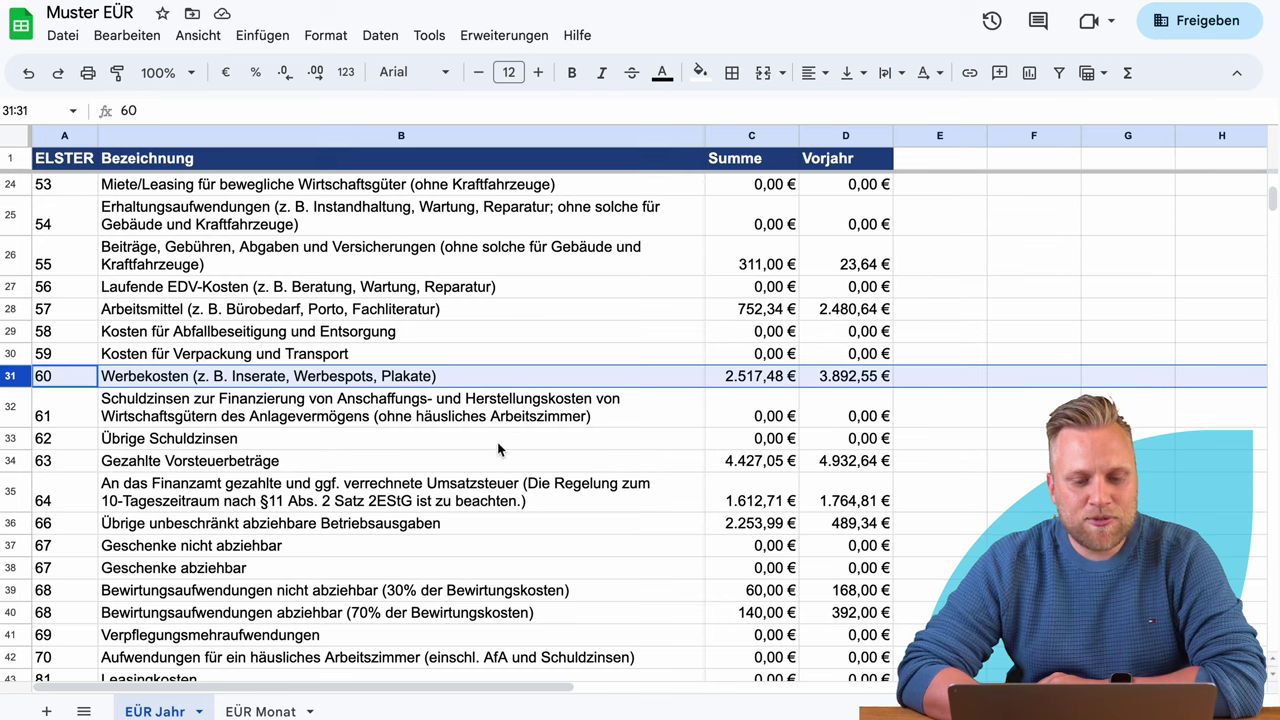
{"action": "left_click", "coordinate": [13, 408]}
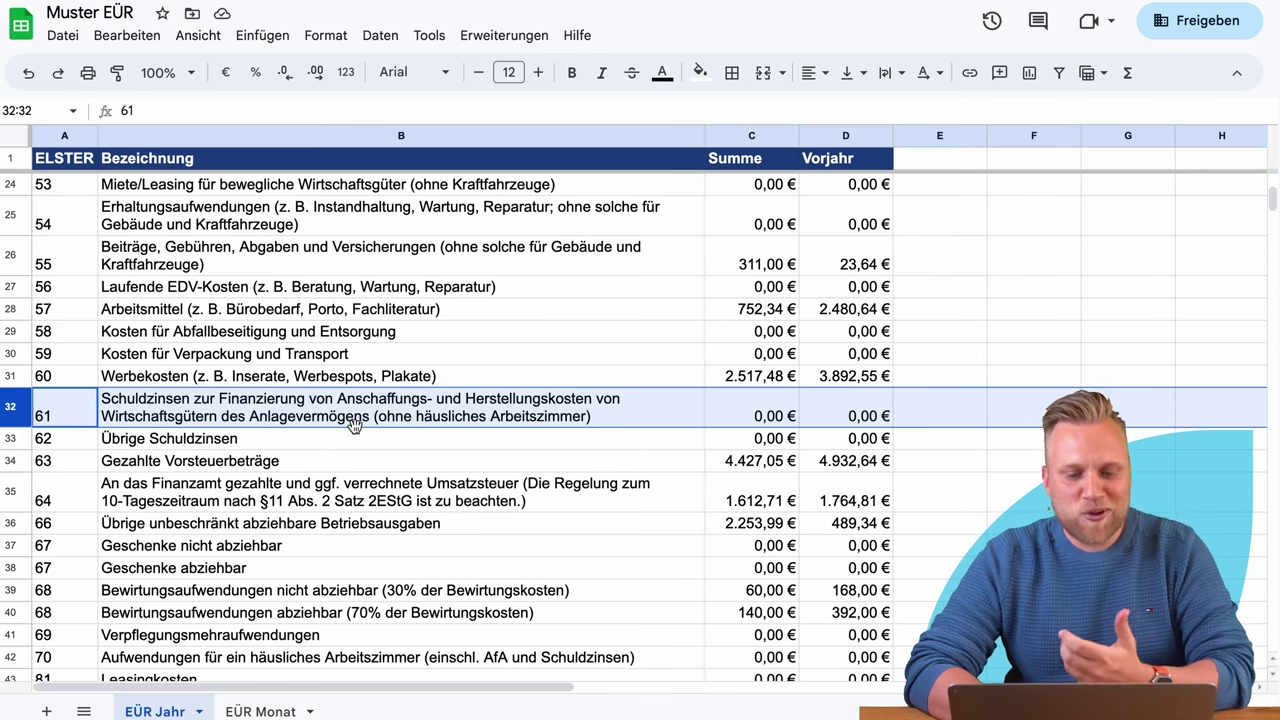
{"action": "left_click", "coordinate": [14, 438]}
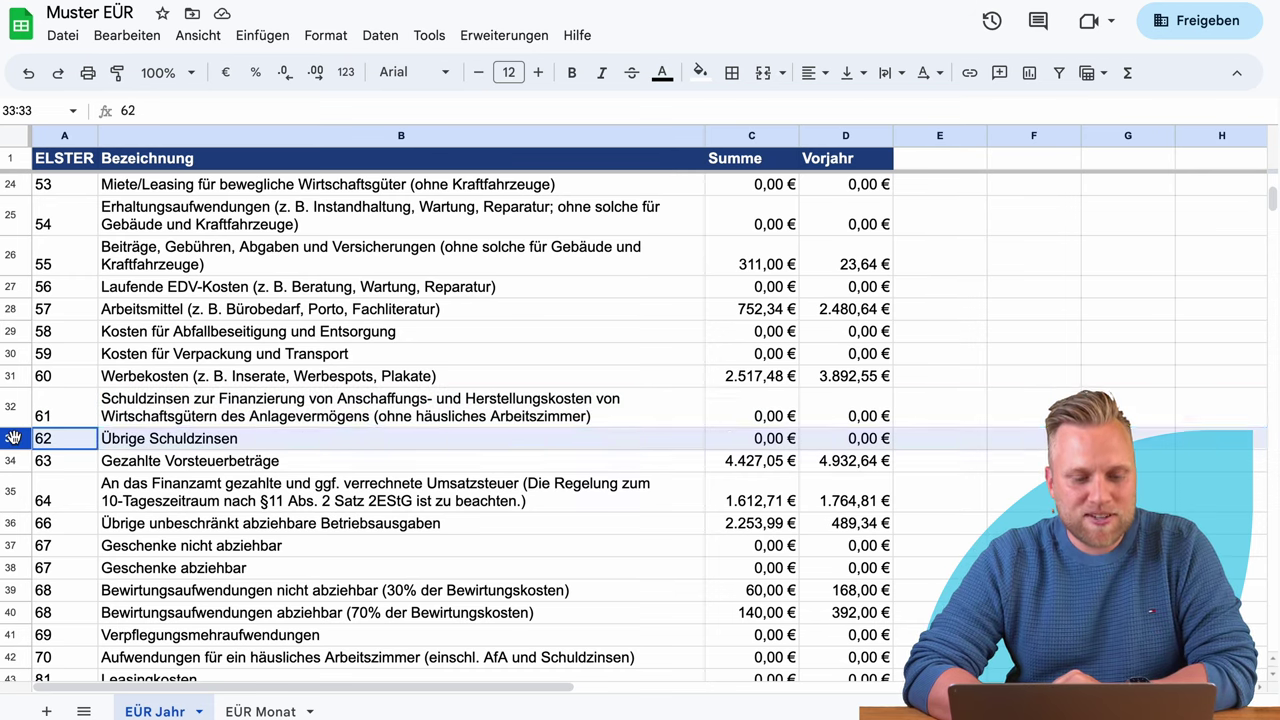
{"action": "left_click", "coordinate": [304, 413]}
{"action": "left_click", "coordinate": [275, 445]}
{"action": "scroll", "coordinate": [257, 426], "scroll_direction": "down", "scroll_amount": 2}
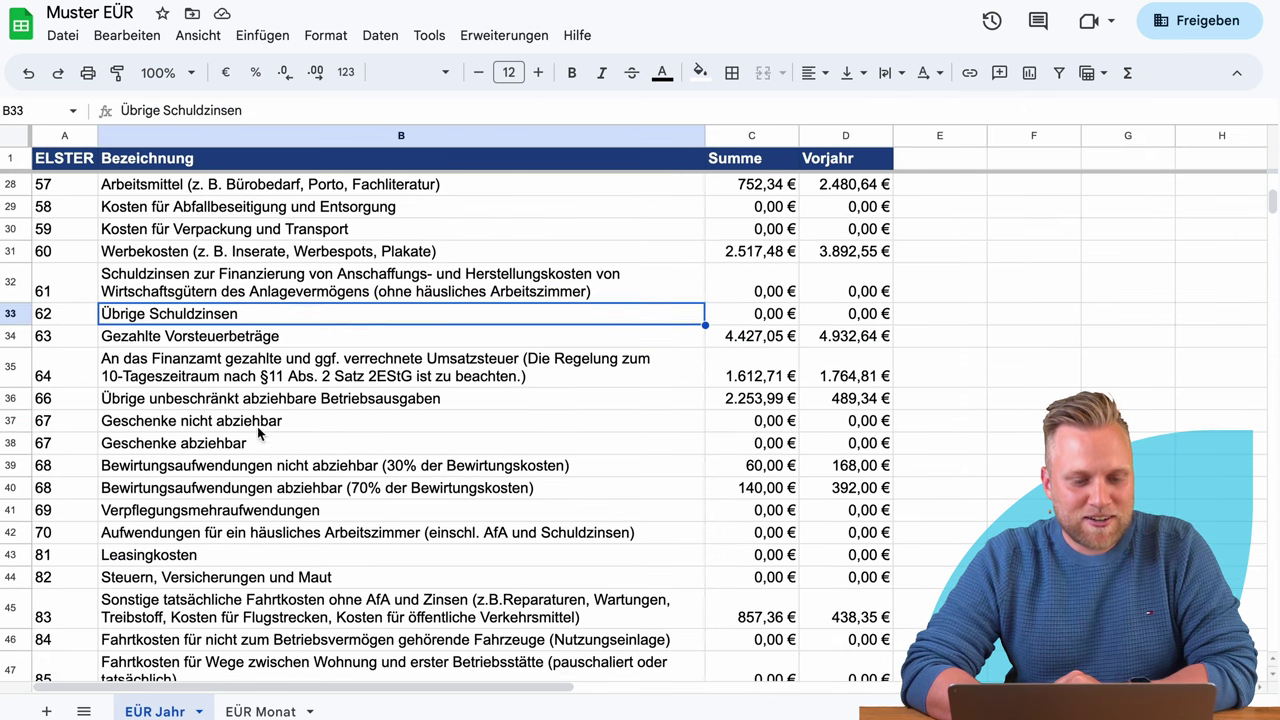
Compare ELSTER line 63, Gezahlte Vorsteuerbeträge, with line 16, Vereinnahmte Umsatzsteuer, by highlighting each row and returning to line 63.
{"action": "left_click", "coordinate": [14, 337]}
{"action": "scroll", "coordinate": [399, 352], "scroll_direction": "up", "scroll_amount": 1}
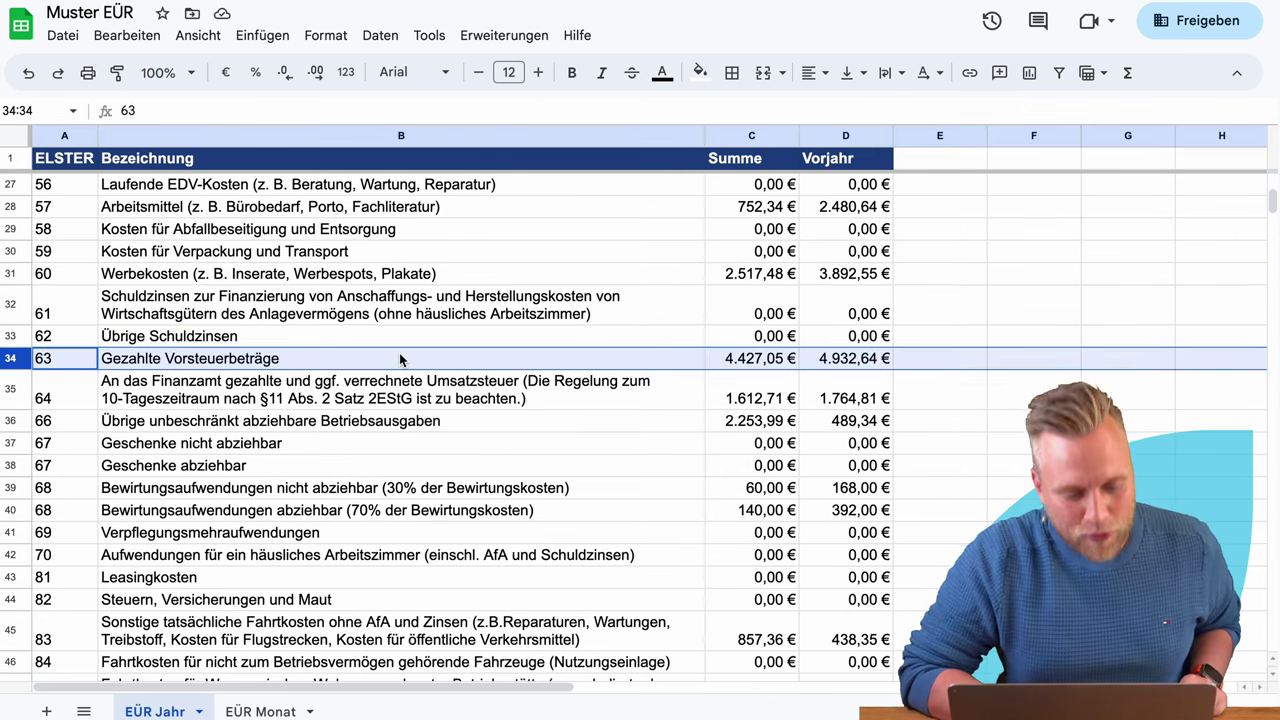
{"action": "scroll", "coordinate": [399, 352], "scroll_direction": "up", "scroll_amount": 8}
{"action": "left_click", "coordinate": [50, 248]}
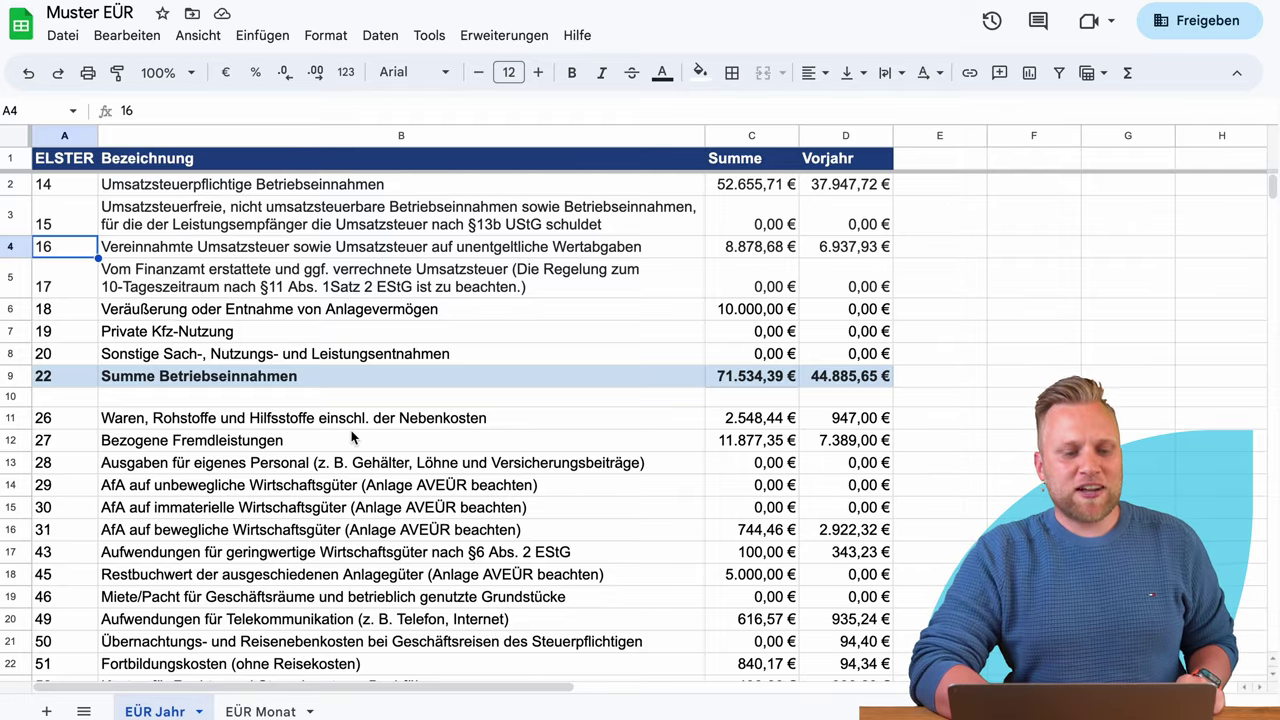
{"action": "left_click", "coordinate": [14, 250]}
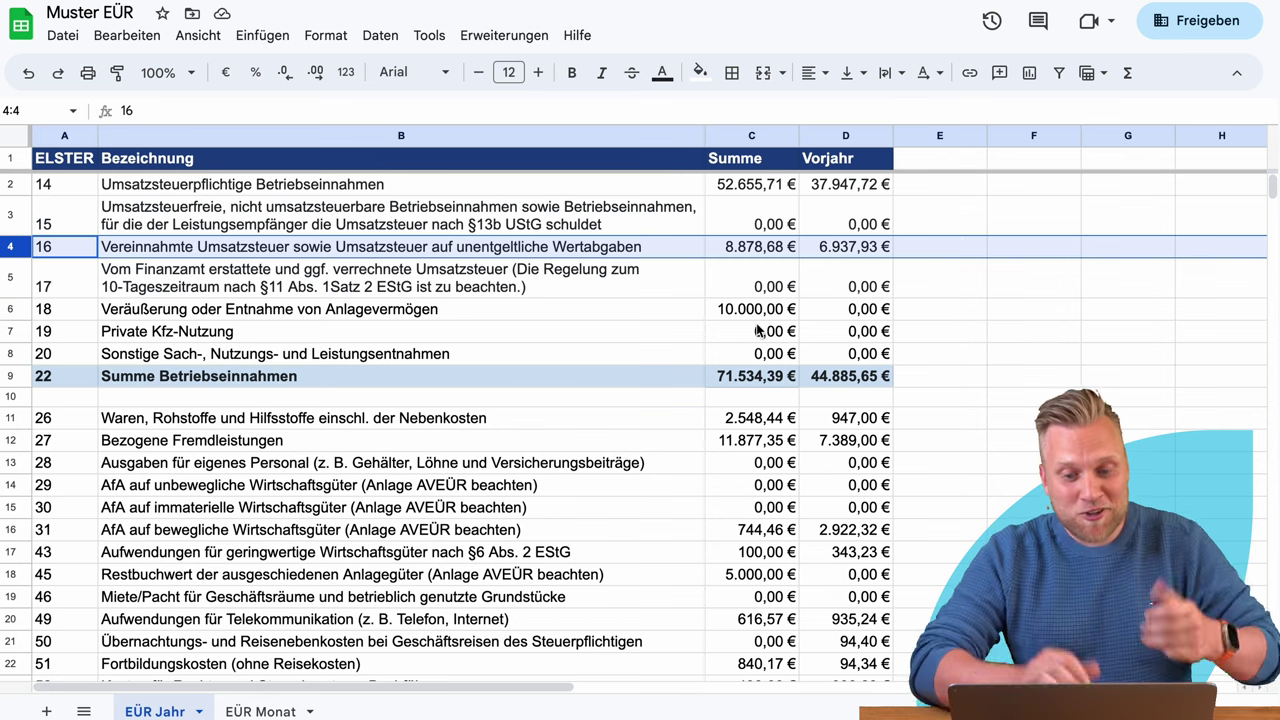
{"action": "scroll", "coordinate": [757, 331], "scroll_direction": "down", "scroll_amount": 5}
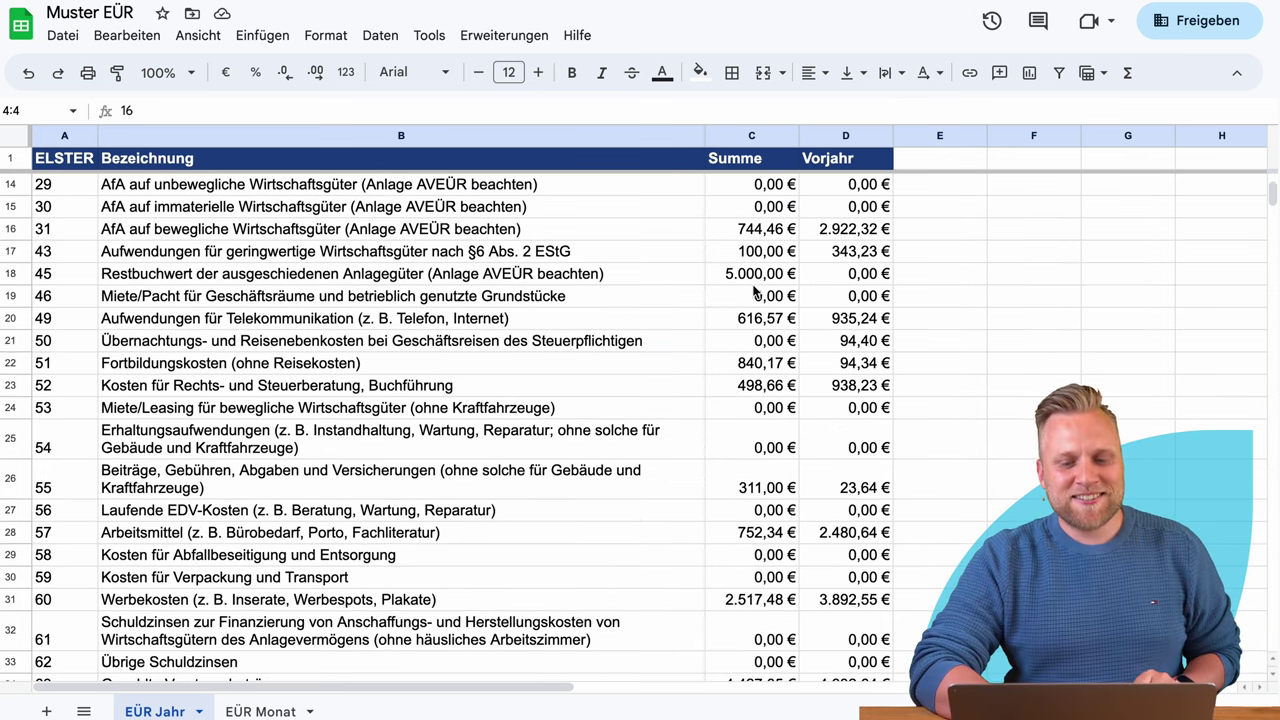
{"action": "scroll", "coordinate": [677, 480], "scroll_direction": "down", "scroll_amount": 3}
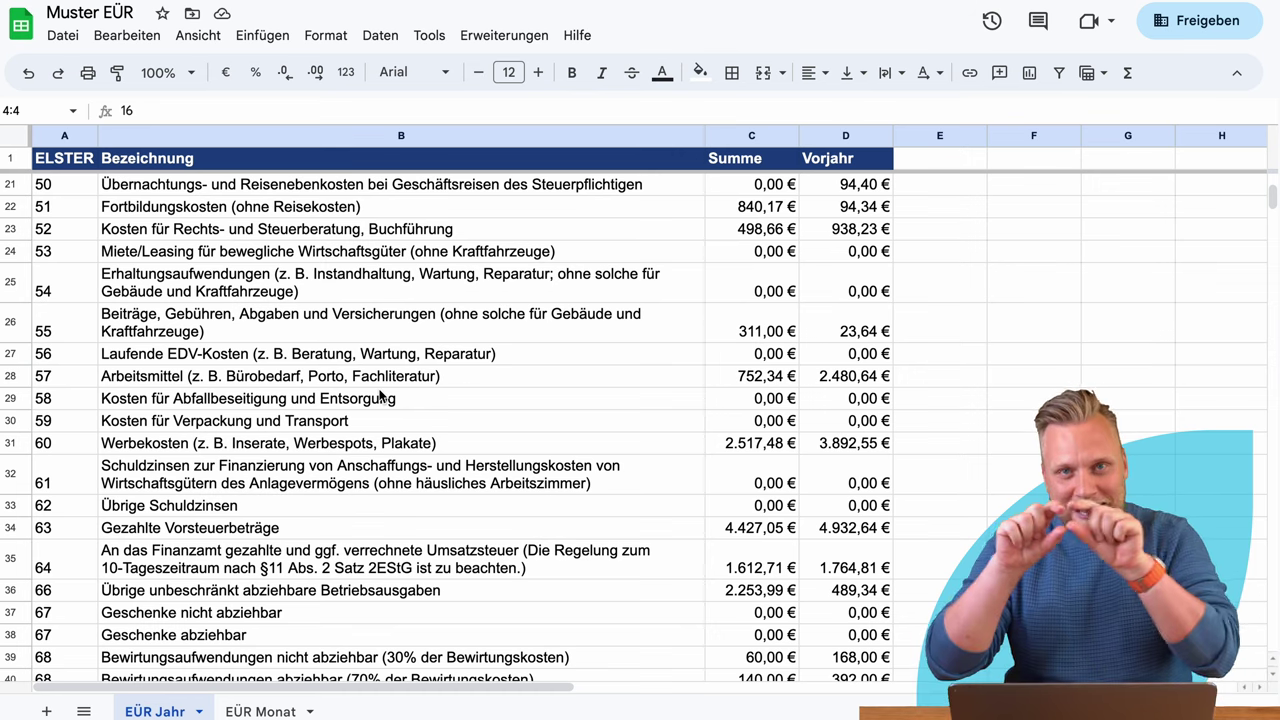
{"action": "left_click", "coordinate": [14, 528]}
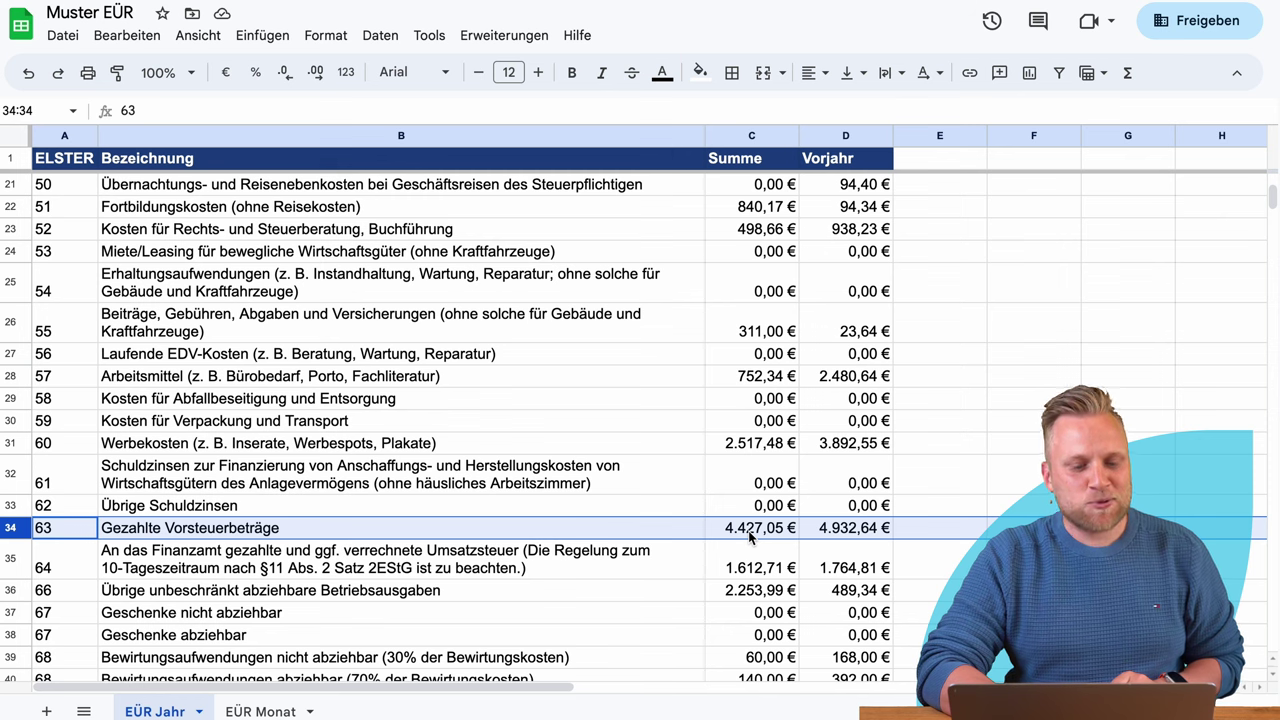
Highlight ELSTER line 17, vom Finanzamt erstattete Umsatzsteuer, and its expense counterpart, line 64, an das Finanzamt gezahlte Umsatzsteuer.
{"action": "scroll", "coordinate": [347, 503], "scroll_direction": "up", "scroll_amount": 5}
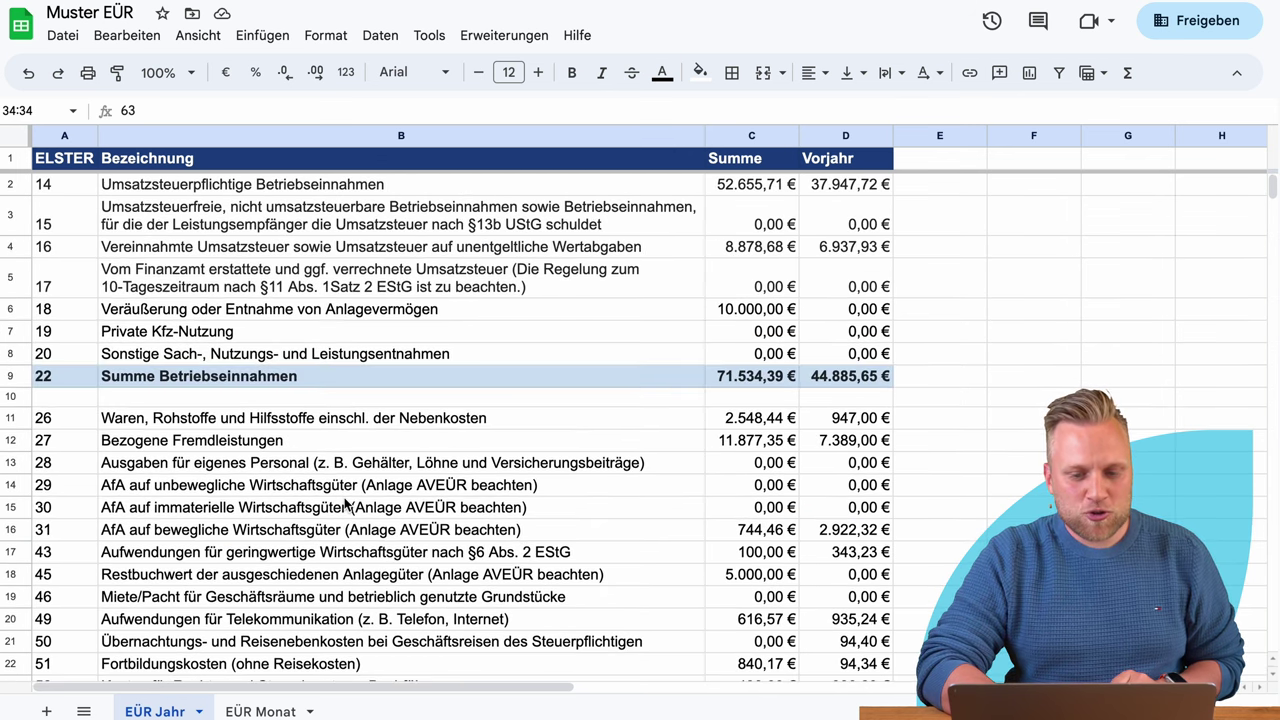
{"action": "left_click", "coordinate": [12, 285]}
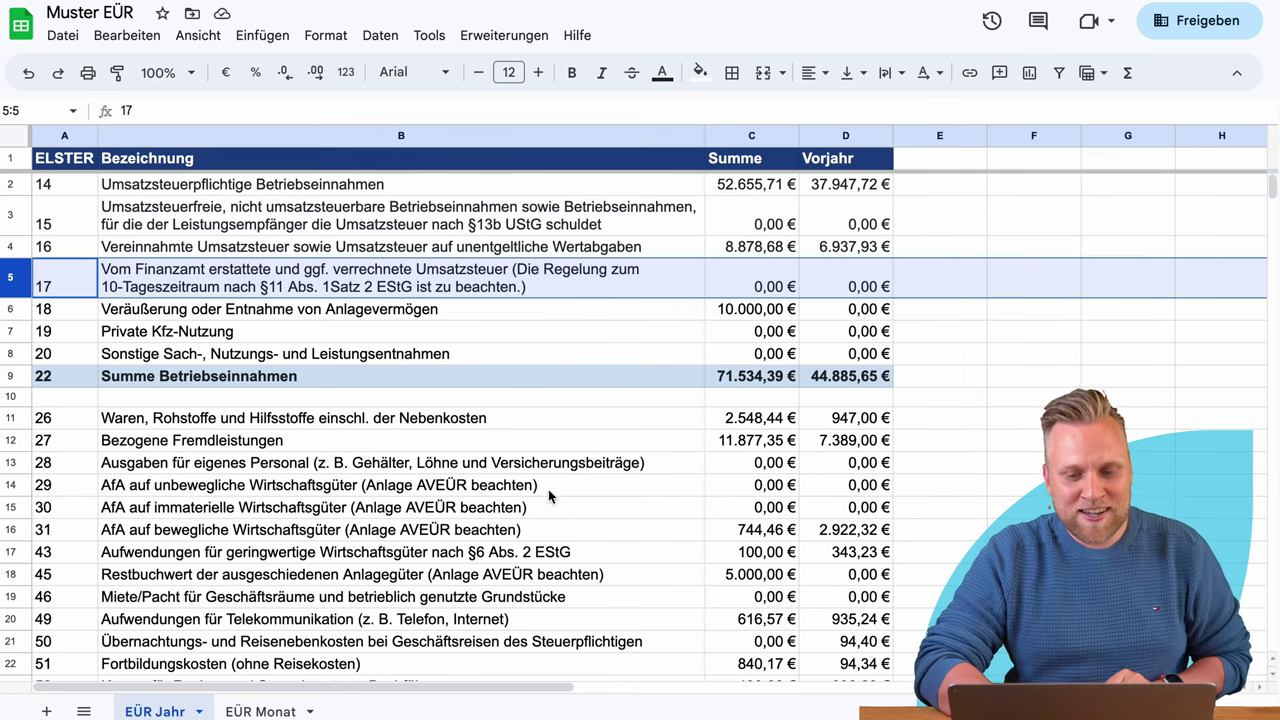
{"action": "scroll", "coordinate": [548, 488], "scroll_direction": "down", "scroll_amount": 5}
{"action": "scroll", "coordinate": [548, 488], "scroll_direction": "down", "scroll_amount": 1}
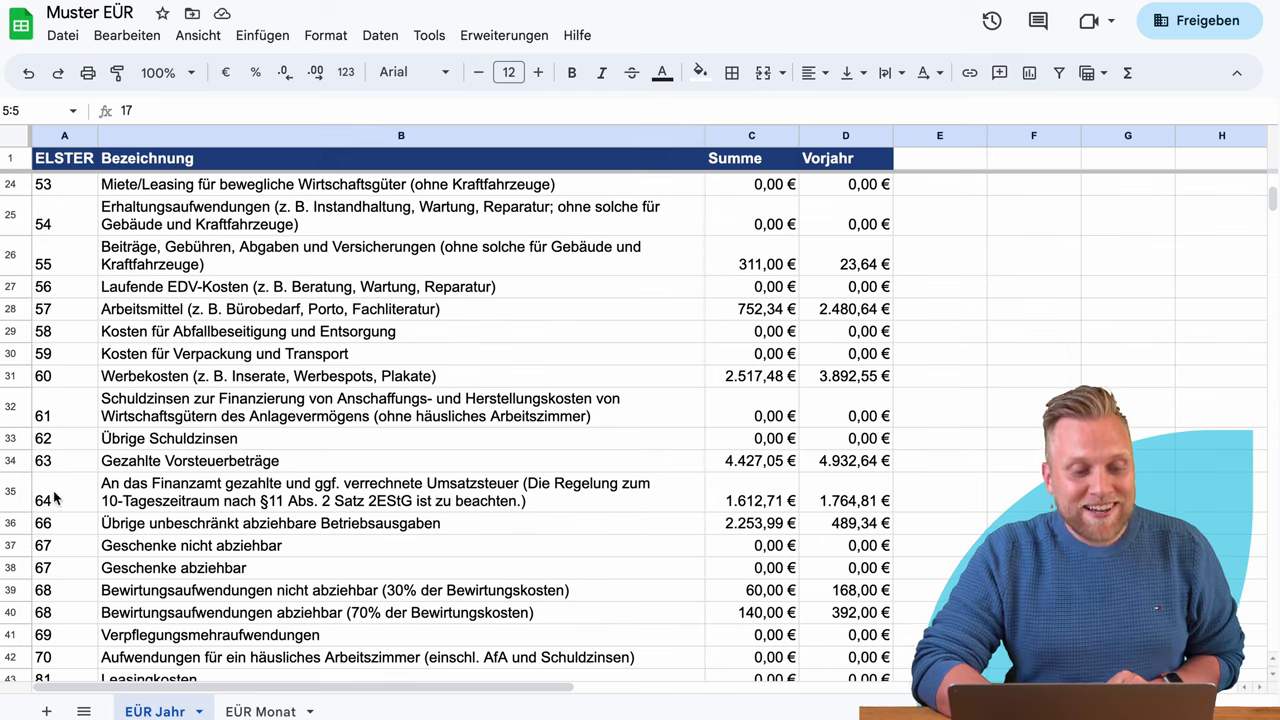
{"action": "left_click", "coordinate": [13, 491]}
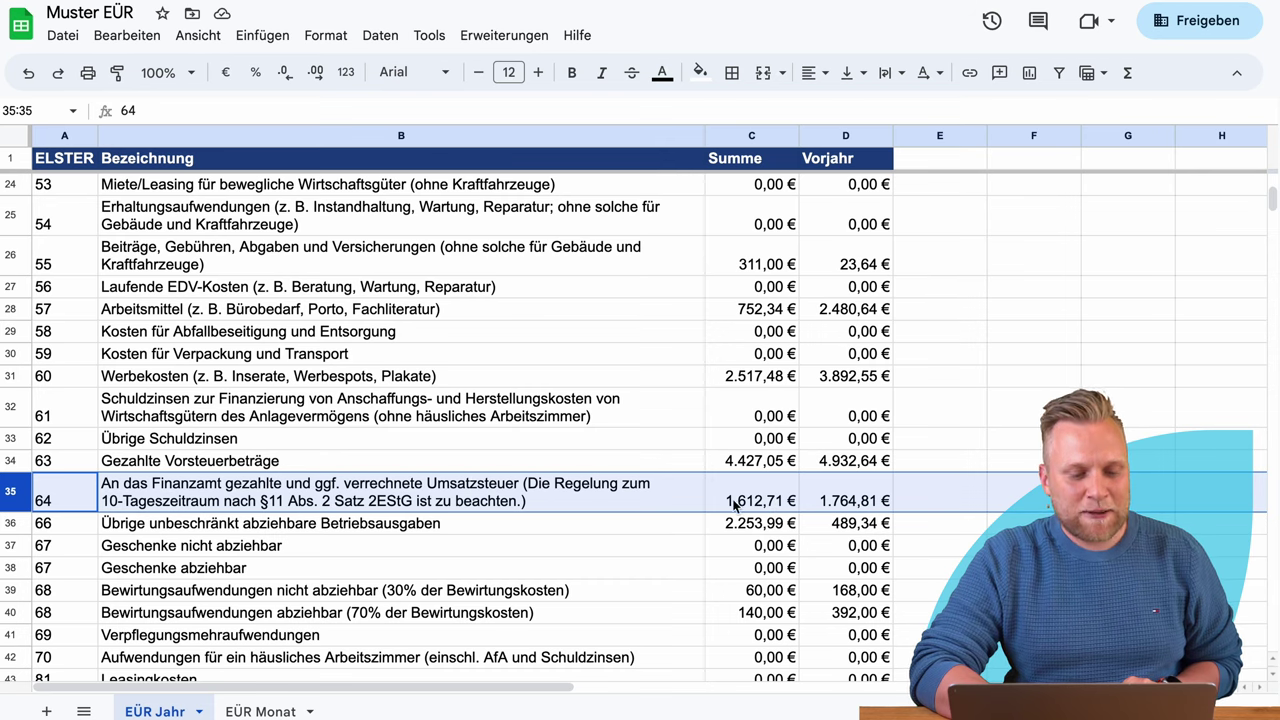
Highlight ELSTER line 66, Übrige unbeschränkt abziehbare Betriebsausgaben, and review the specific expense categories listed above it.
{"action": "left_click", "coordinate": [10, 522]}
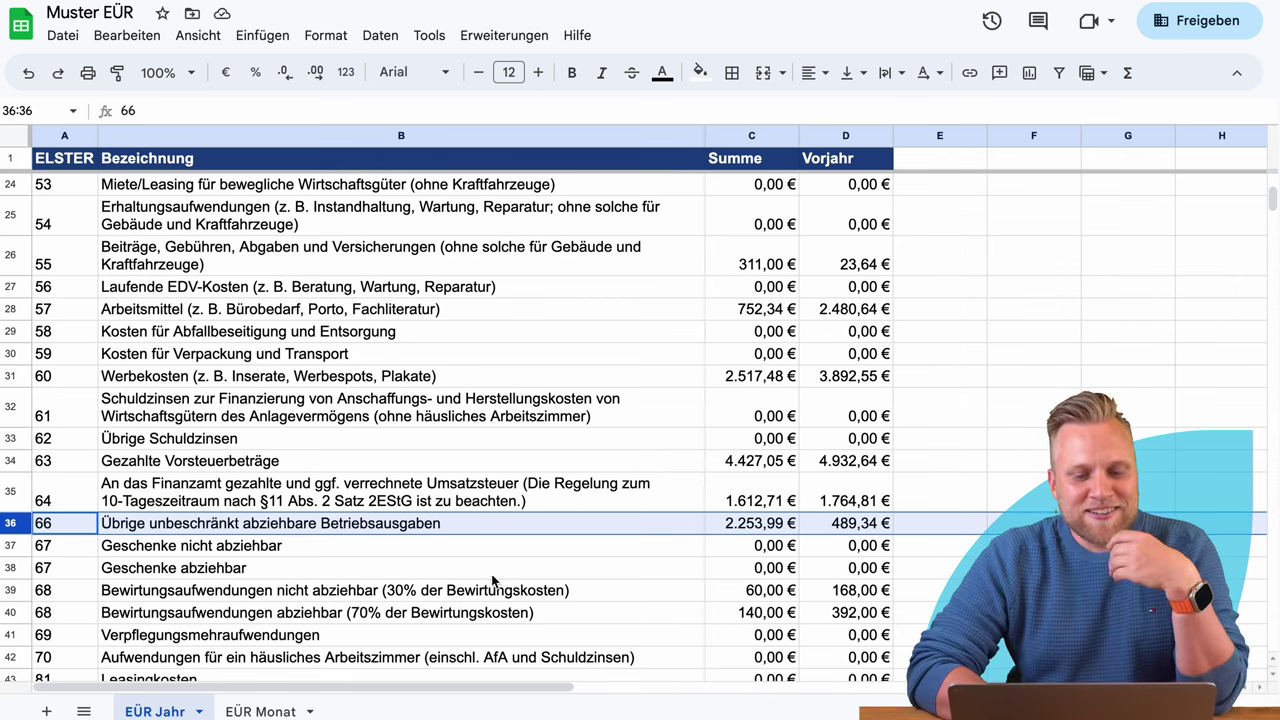
{"action": "scroll", "coordinate": [531, 508], "scroll_direction": "up", "scroll_amount": 5}
{"action": "scroll", "coordinate": [535, 509], "scroll_direction": "down", "scroll_amount": 3}
{"action": "scroll", "coordinate": [535, 508], "scroll_direction": "down", "scroll_amount": 3}
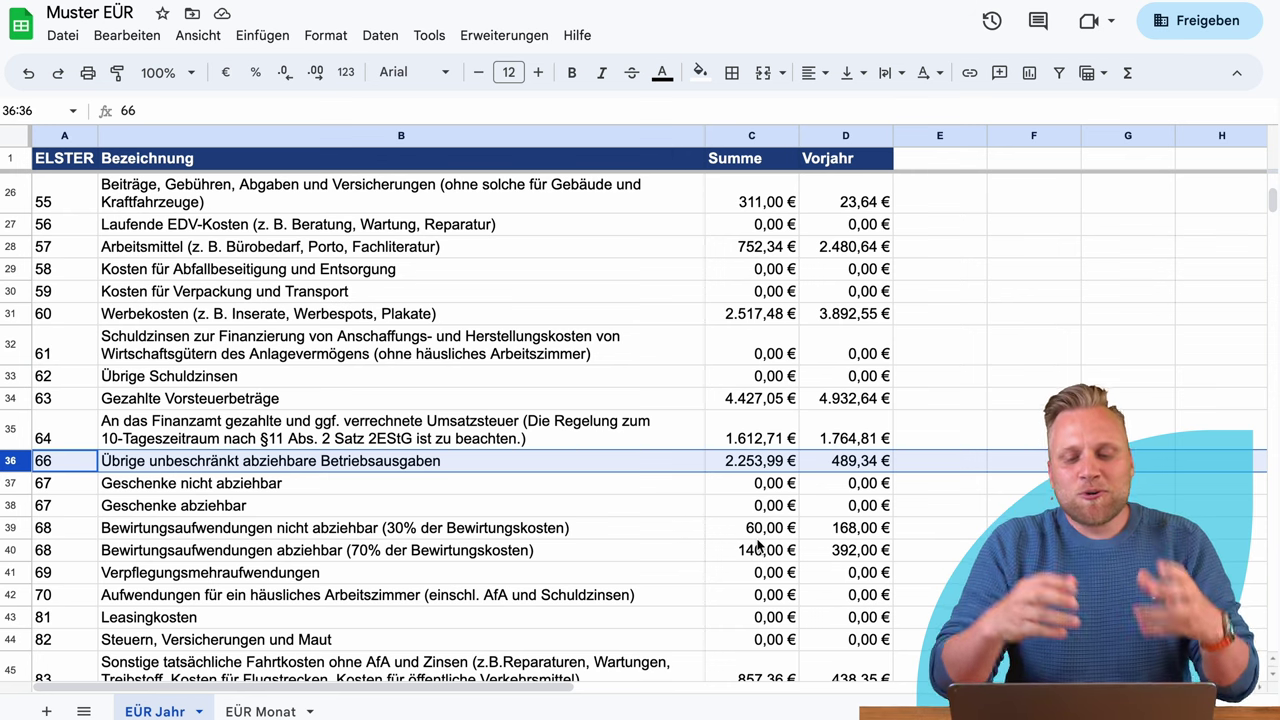
{"action": "scroll", "coordinate": [757, 545], "scroll_direction": "up", "scroll_amount": 4}
{"action": "scroll", "coordinate": [757, 545], "scroll_direction": "down", "scroll_amount": 4}
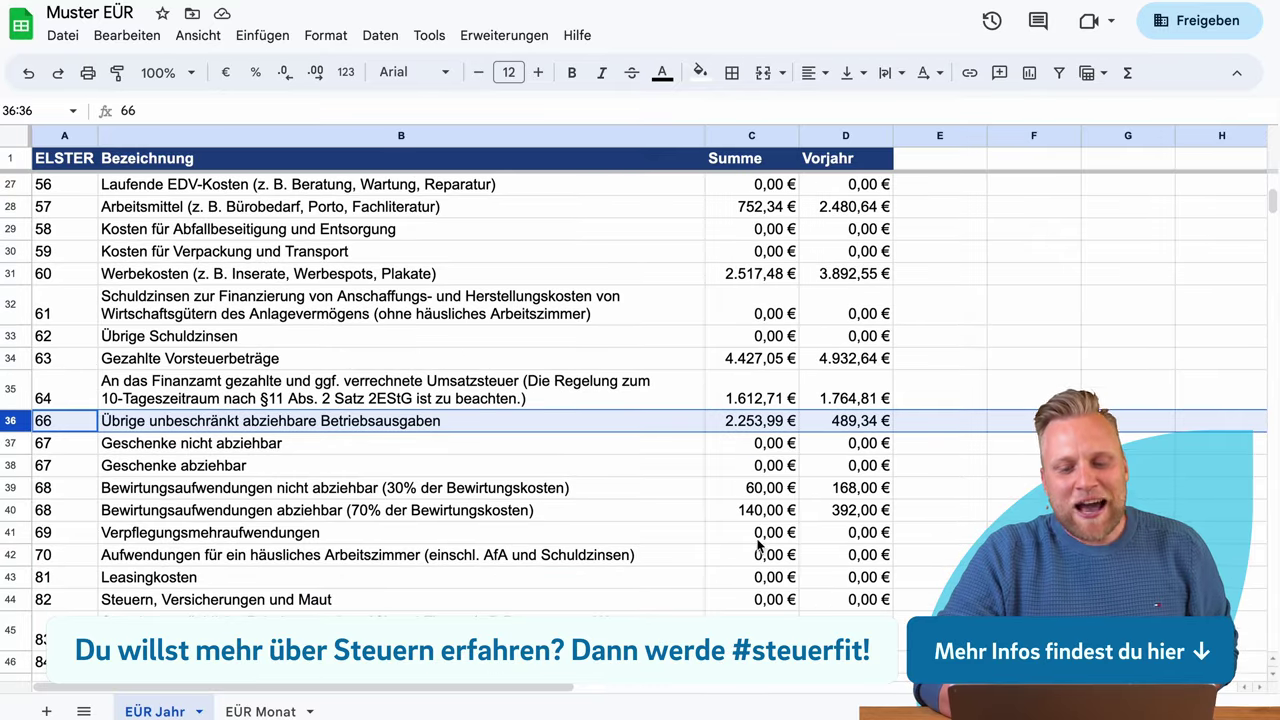
{"action": "scroll", "coordinate": [800, 527], "scroll_direction": "up", "scroll_amount": 3}
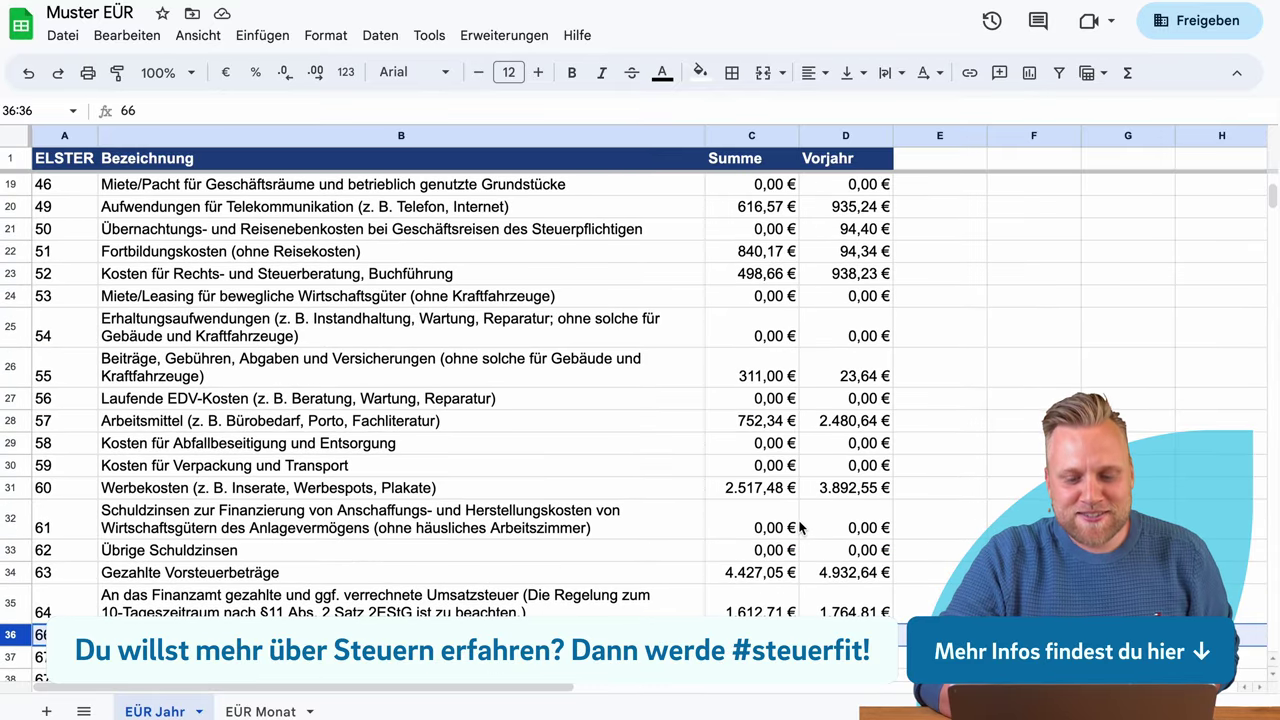
{"action": "scroll", "coordinate": [800, 527], "scroll_direction": "down", "scroll_amount": 2}
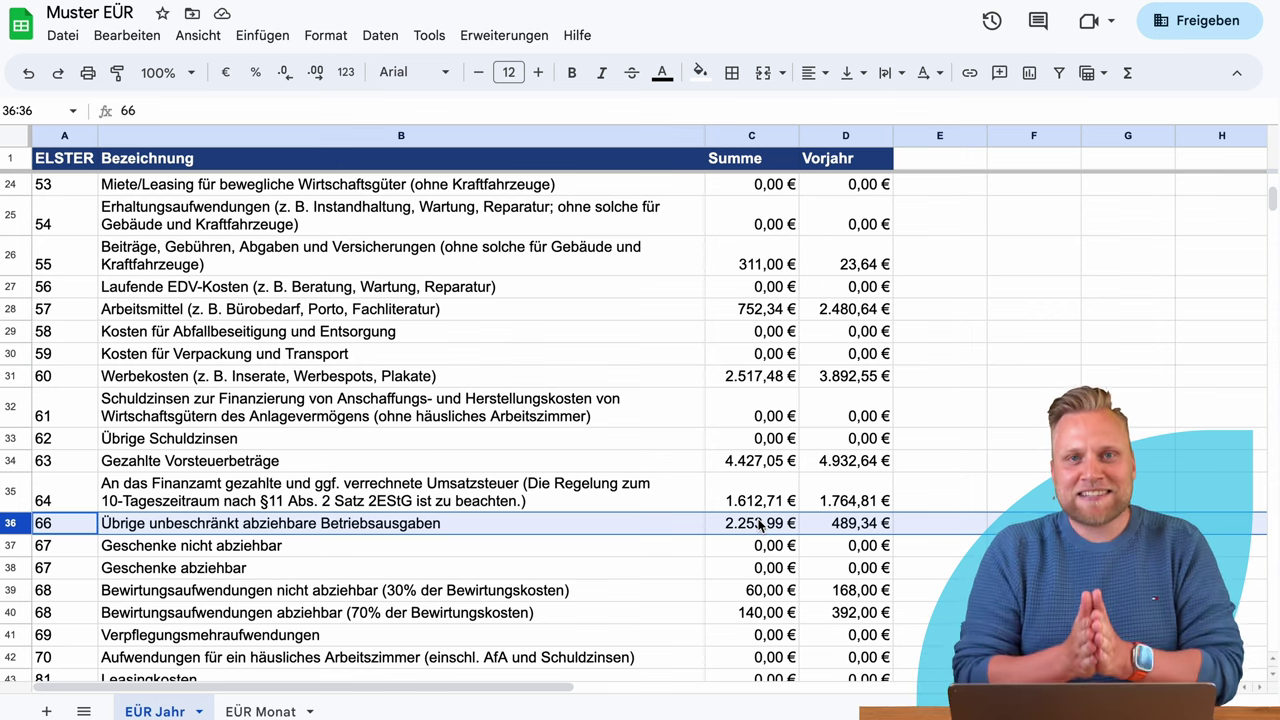
{"action": "scroll", "coordinate": [760, 524], "scroll_direction": "up", "scroll_amount": 3}
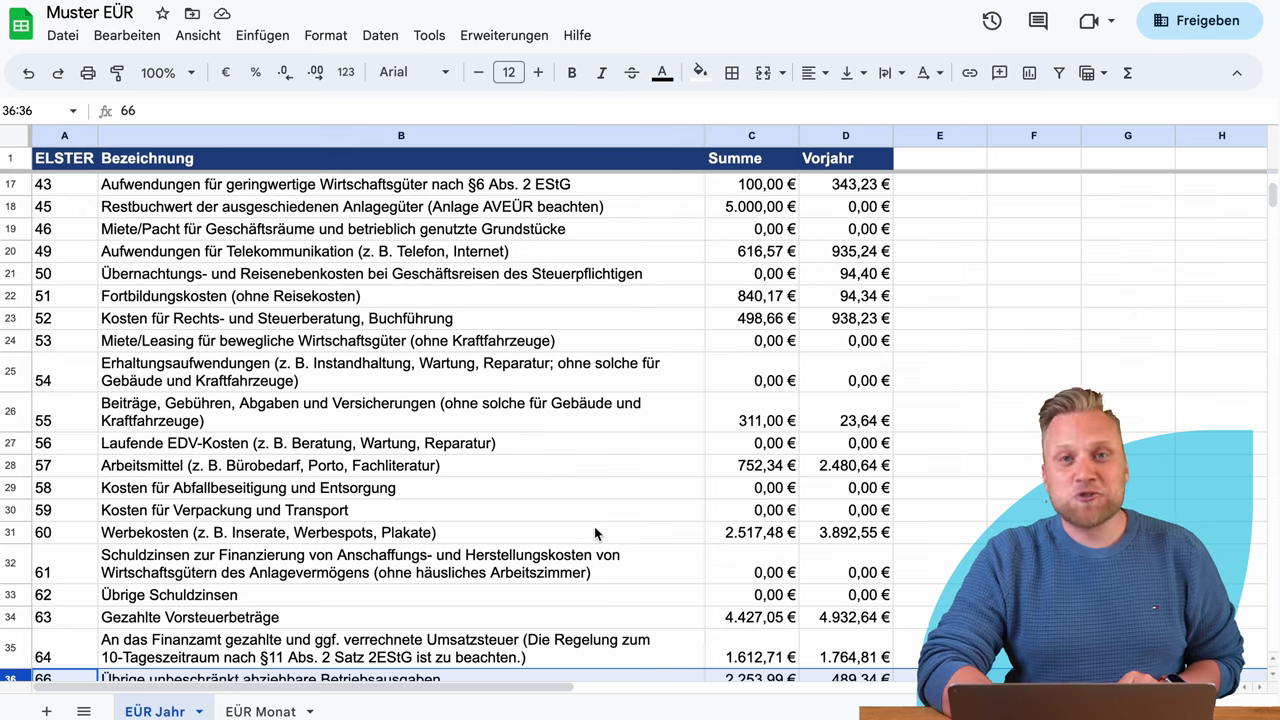
{"action": "scroll", "coordinate": [595, 533], "scroll_direction": "down", "scroll_amount": 2}
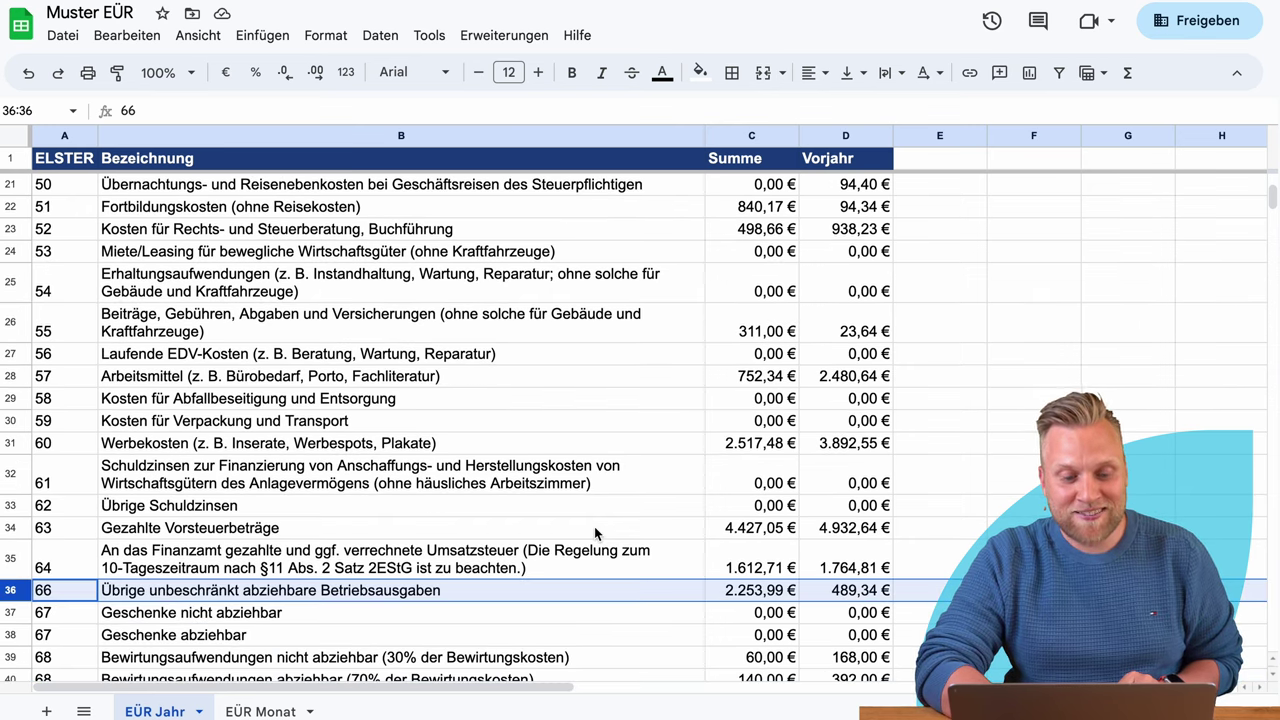
{"action": "scroll", "coordinate": [598, 533], "scroll_direction": "up", "scroll_amount": 1}
{"action": "scroll", "coordinate": [594, 526], "scroll_direction": "down", "scroll_amount": 2}
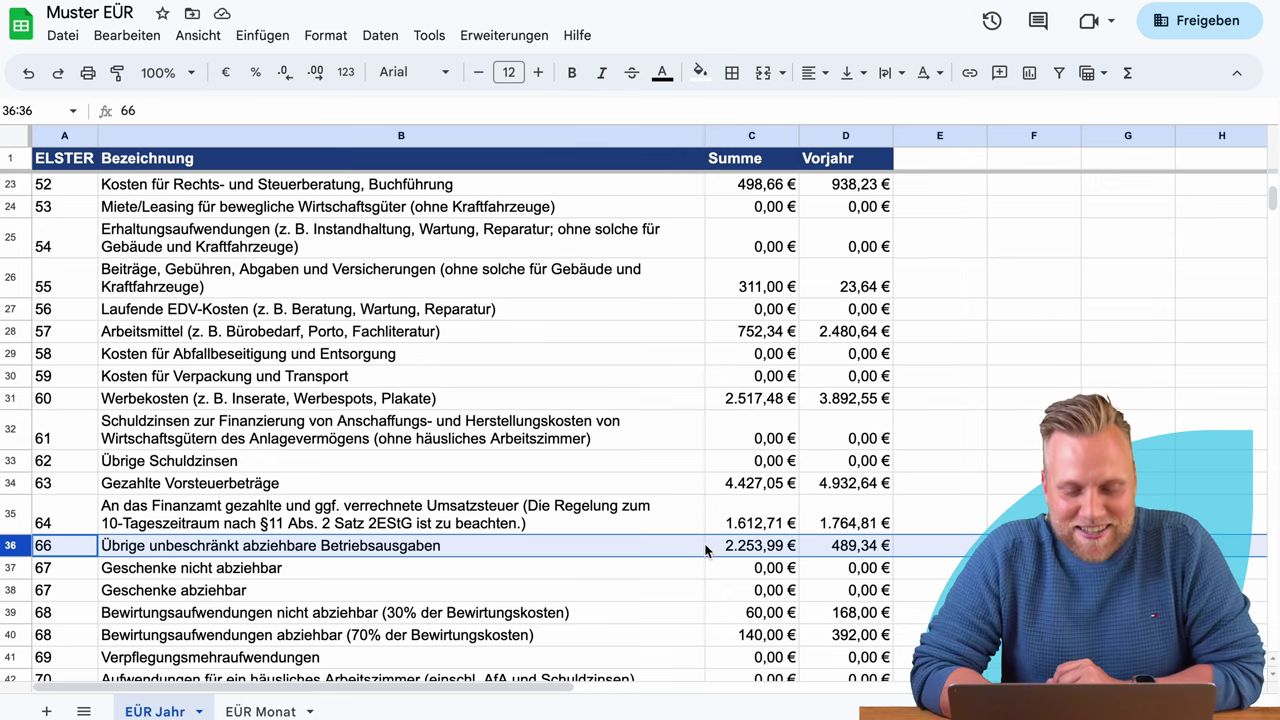
Highlight in turn the Geschenke rows for ELSTER line 67, the Bewirtungsaufwendungen rows for line 68, and the rows for lines 69 and 70.
{"action": "scroll", "coordinate": [705, 550], "scroll_direction": "down", "scroll_amount": 3}
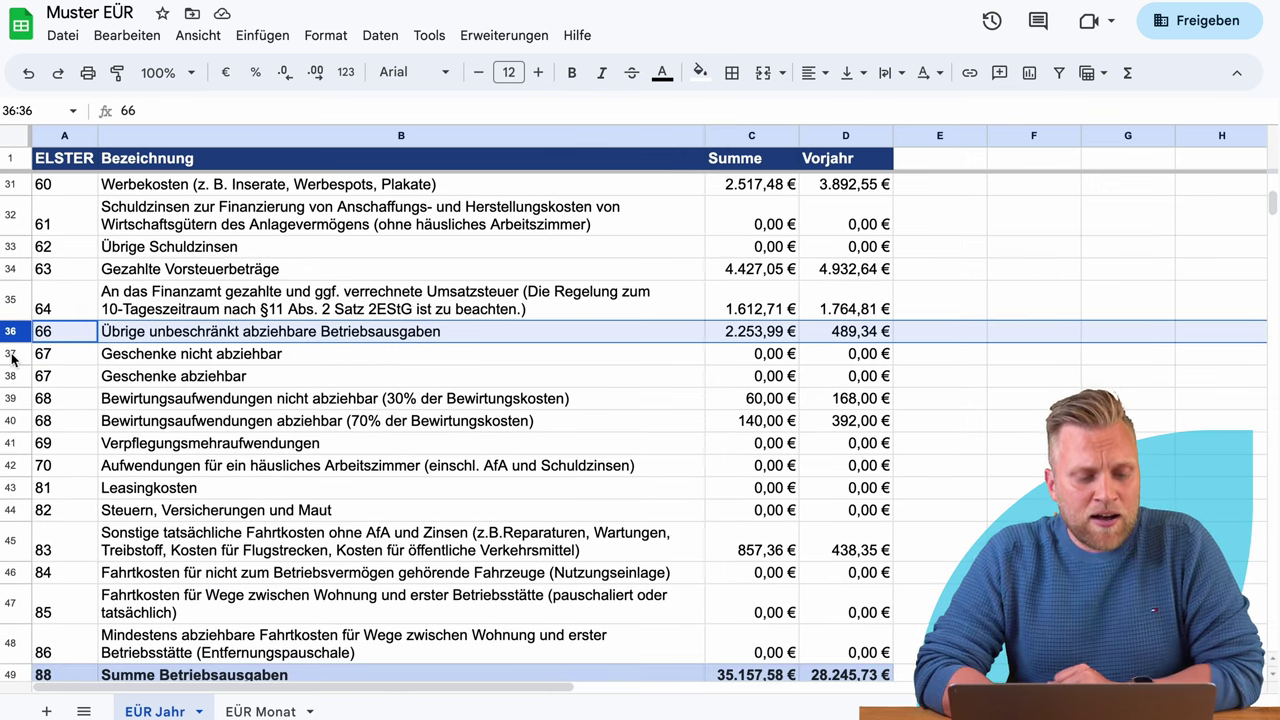
{"action": "left_click_drag", "start_coordinate": [12, 356], "coordinate": [14, 376]}
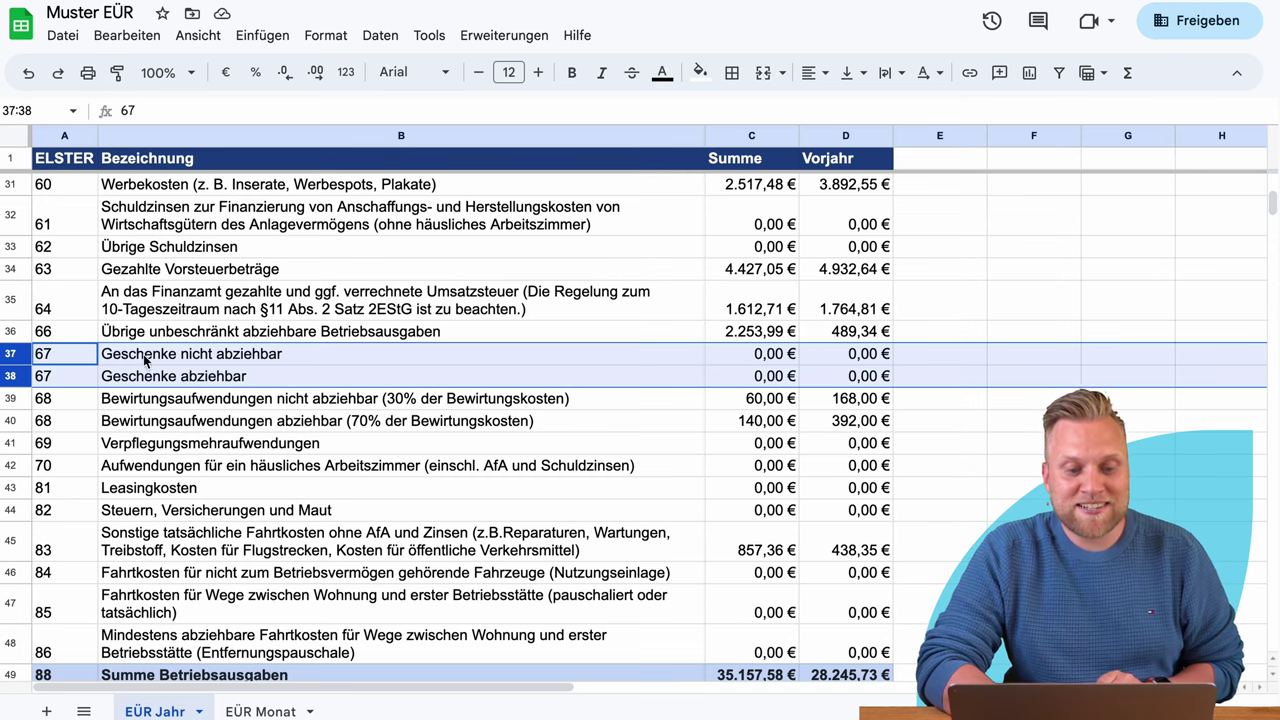
{"action": "left_click_drag", "start_coordinate": [12, 398], "coordinate": [12, 420]}
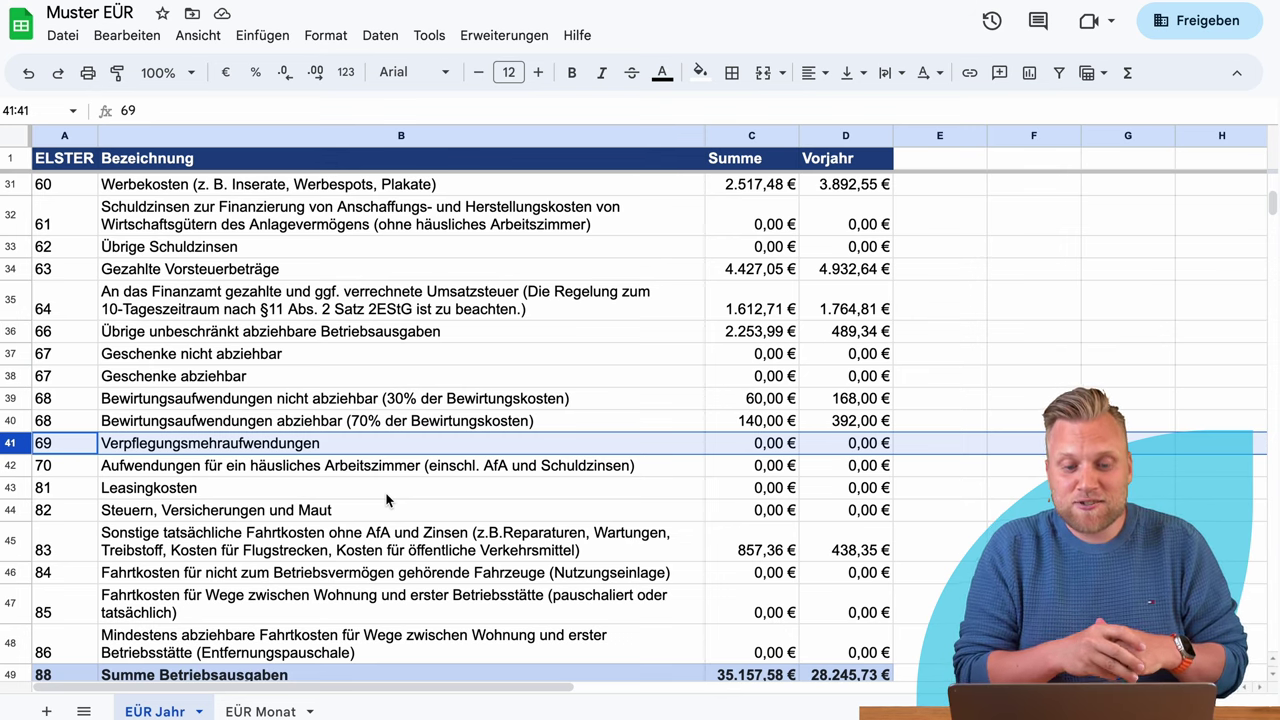
{"action": "left_click", "coordinate": [20, 465]}
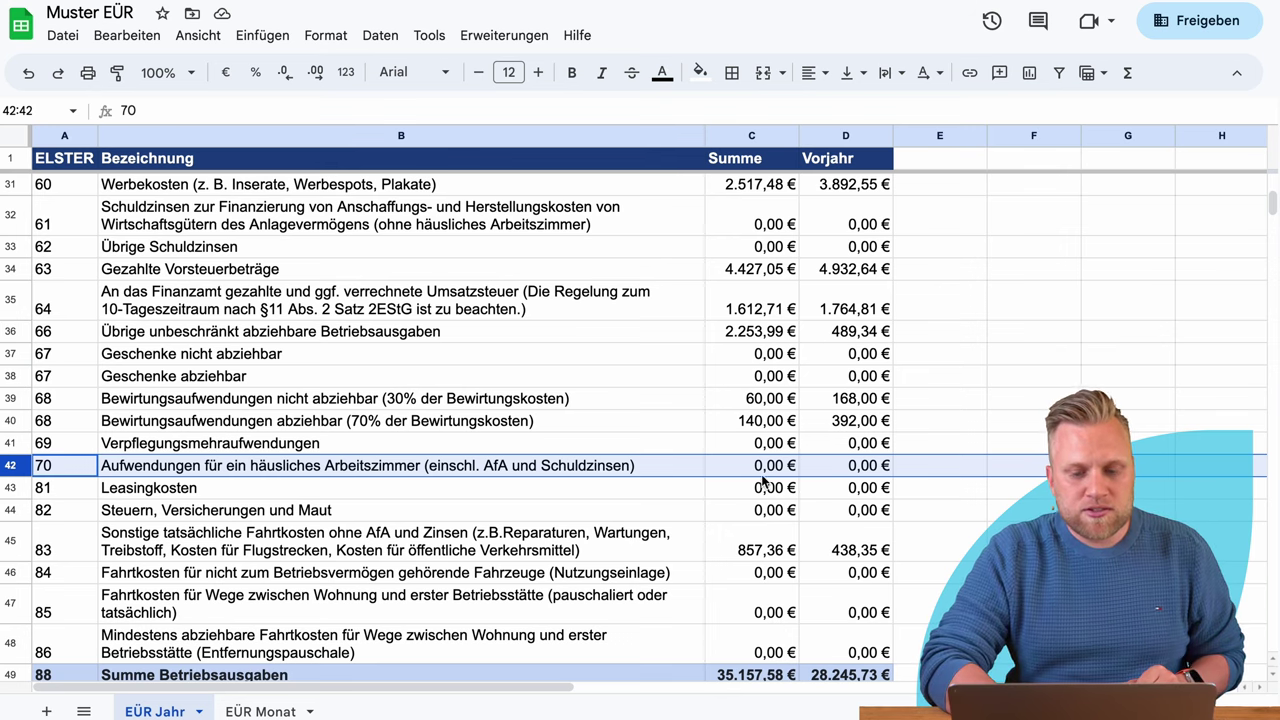
Highlight ELSTER line 81, Leasingkosten, and compare it with line 53, Miete/Leasing für bewegliche Wirtschaftsgüter.
{"action": "left_click", "coordinate": [12, 488]}
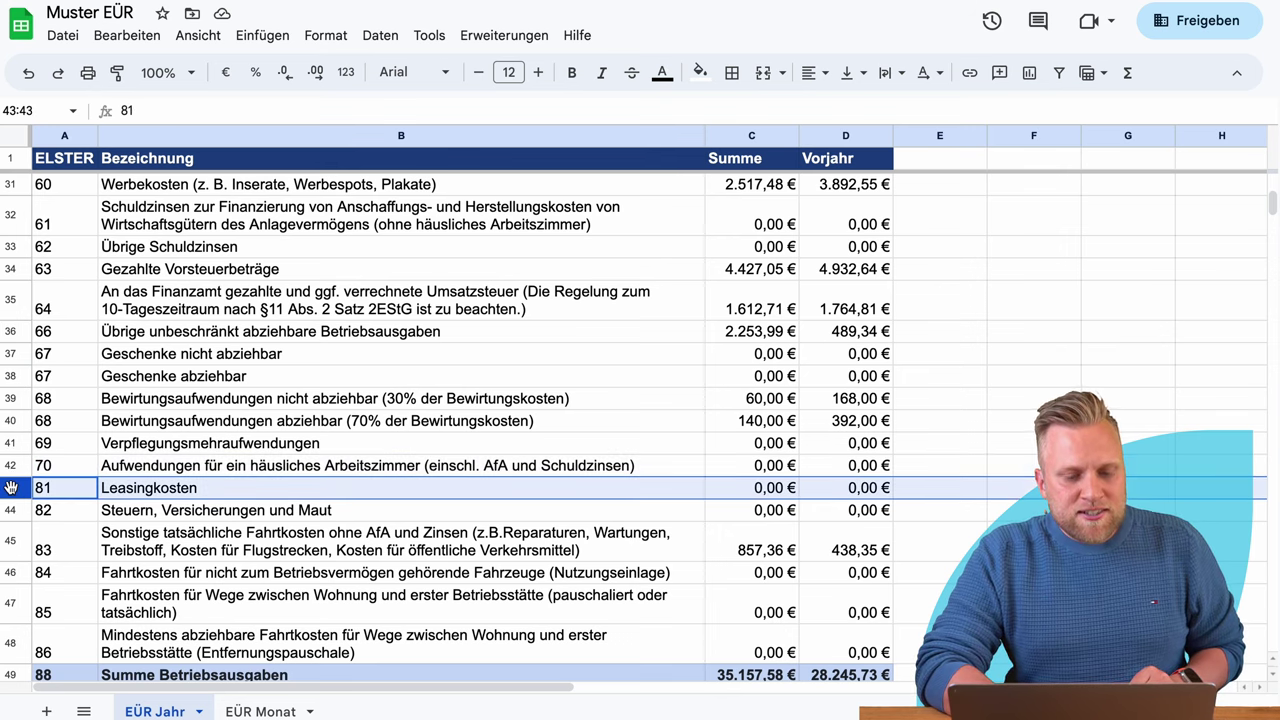
{"action": "scroll", "coordinate": [340, 412], "scroll_direction": "up", "scroll_amount": 3}
{"action": "scroll", "coordinate": [340, 410], "scroll_direction": "up", "scroll_amount": 3}
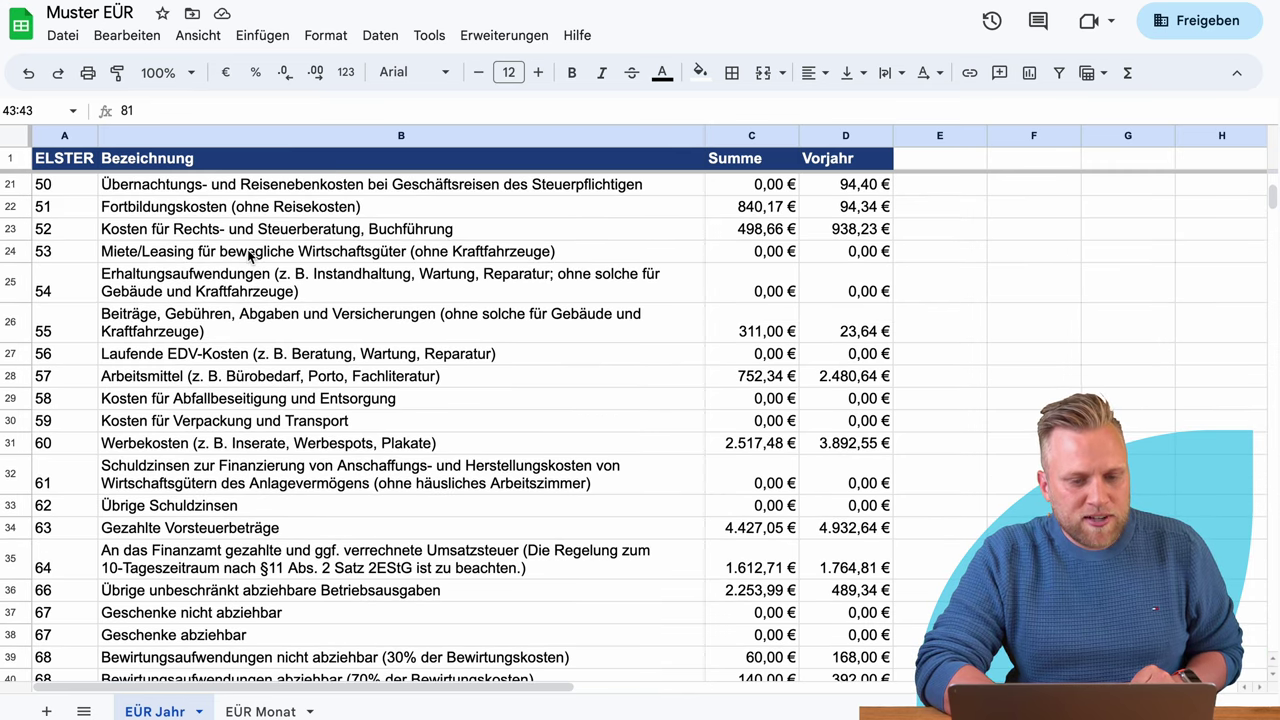
{"action": "scroll", "coordinate": [394, 480], "scroll_direction": "down", "scroll_amount": 5}
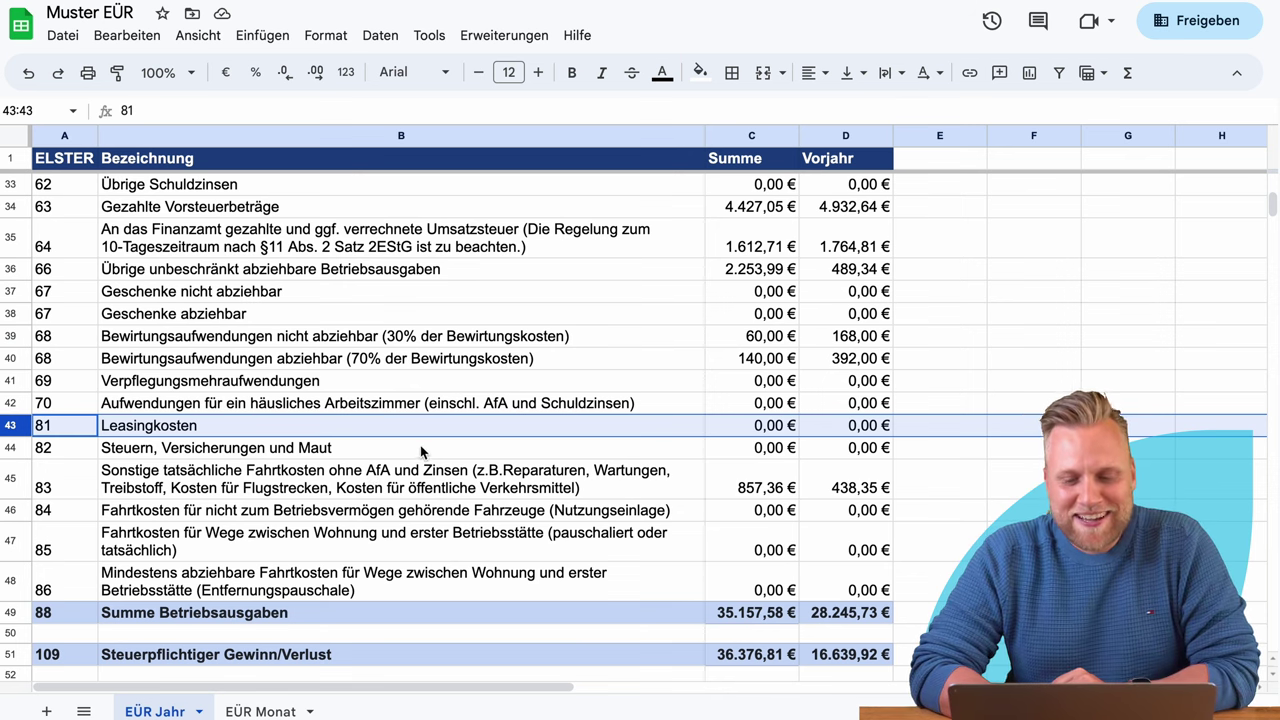
{"action": "scroll", "coordinate": [544, 430], "scroll_direction": "up", "scroll_amount": 4}
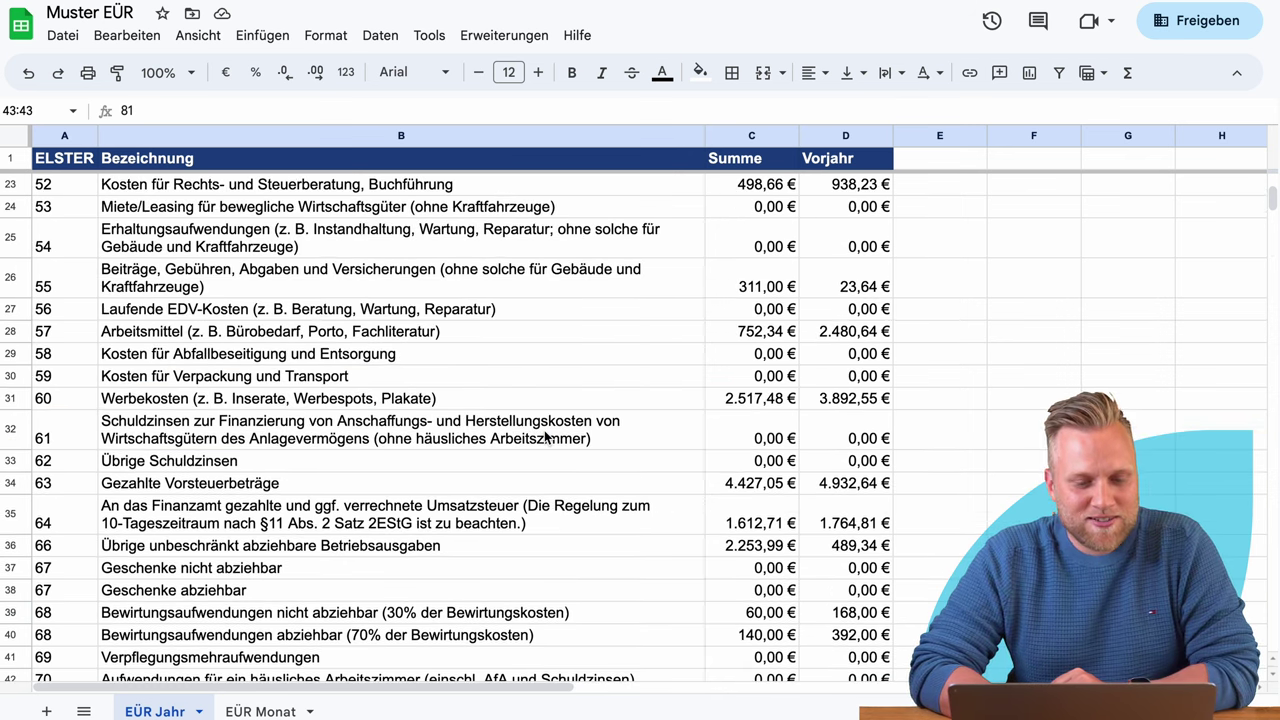
{"action": "scroll", "coordinate": [544, 430], "scroll_direction": "down", "scroll_amount": 4}
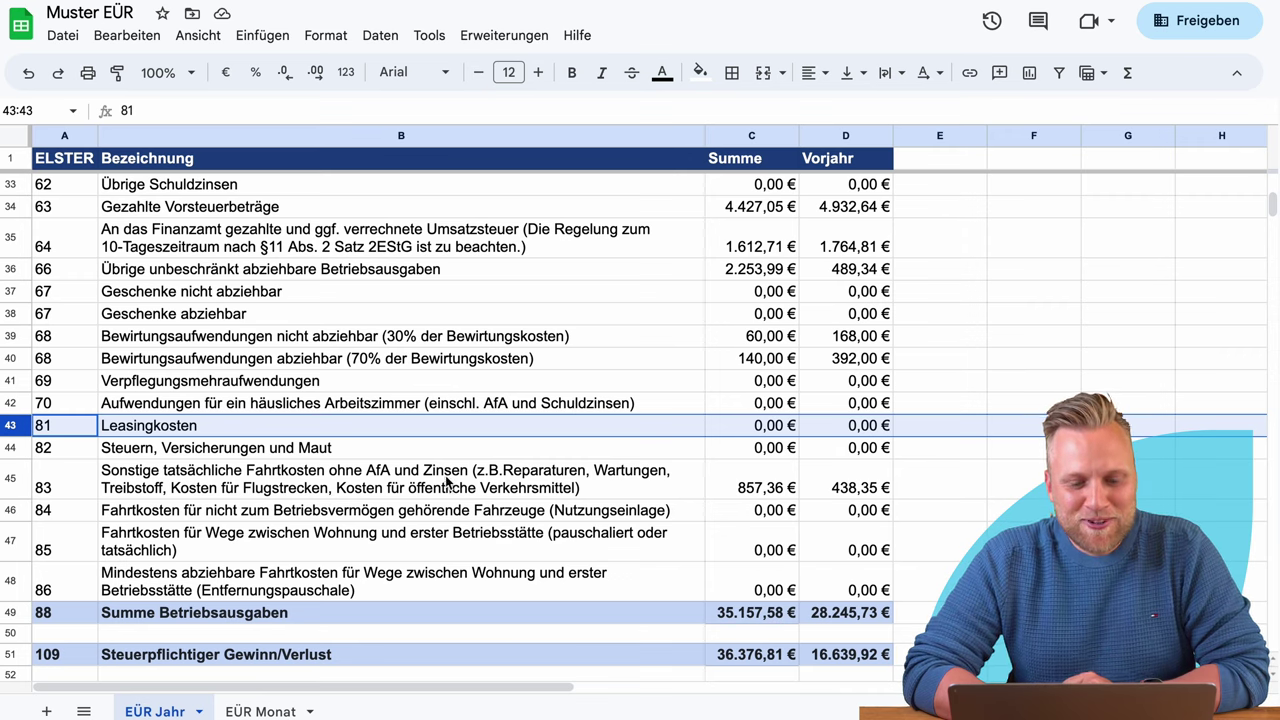
Select the Summe of ELSTER line 83, and compare line 84, Nutzungseinlage, with line 19, Private Kfz-Nutzung, by highlighting each row and returning to line 84.
{"action": "left_click", "coordinate": [775, 480]}
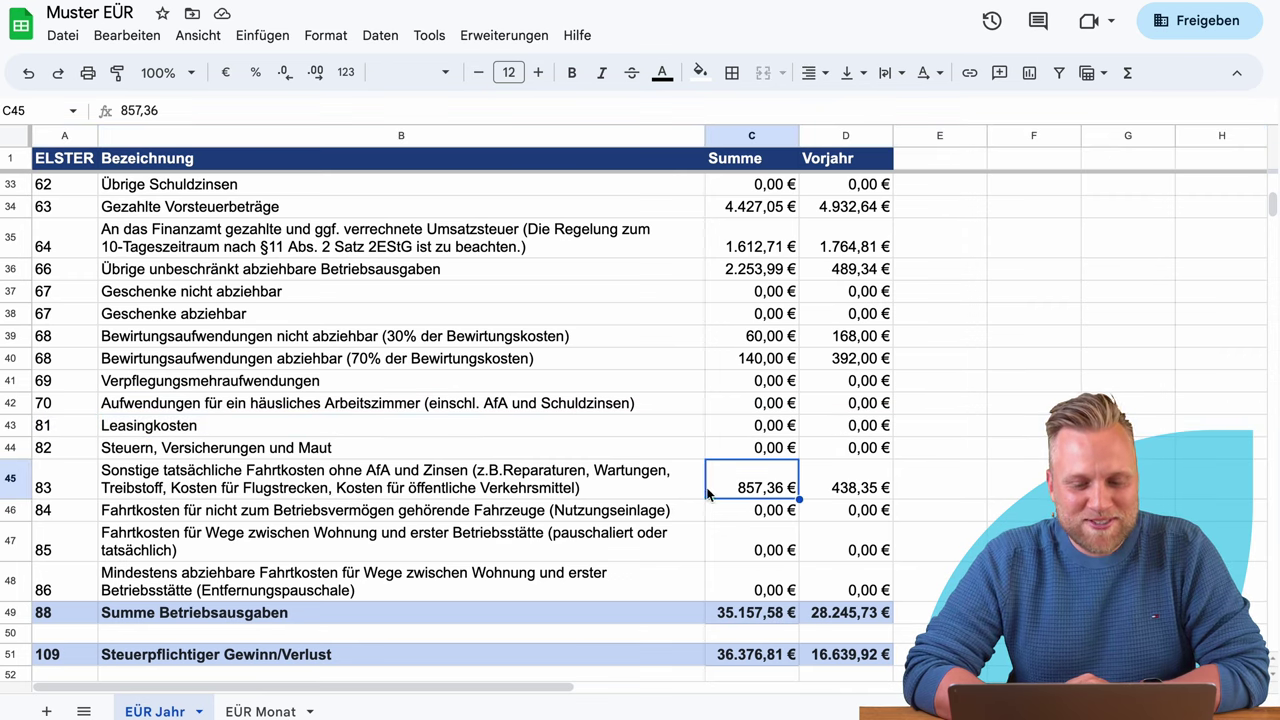
{"action": "left_click", "coordinate": [8, 510]}
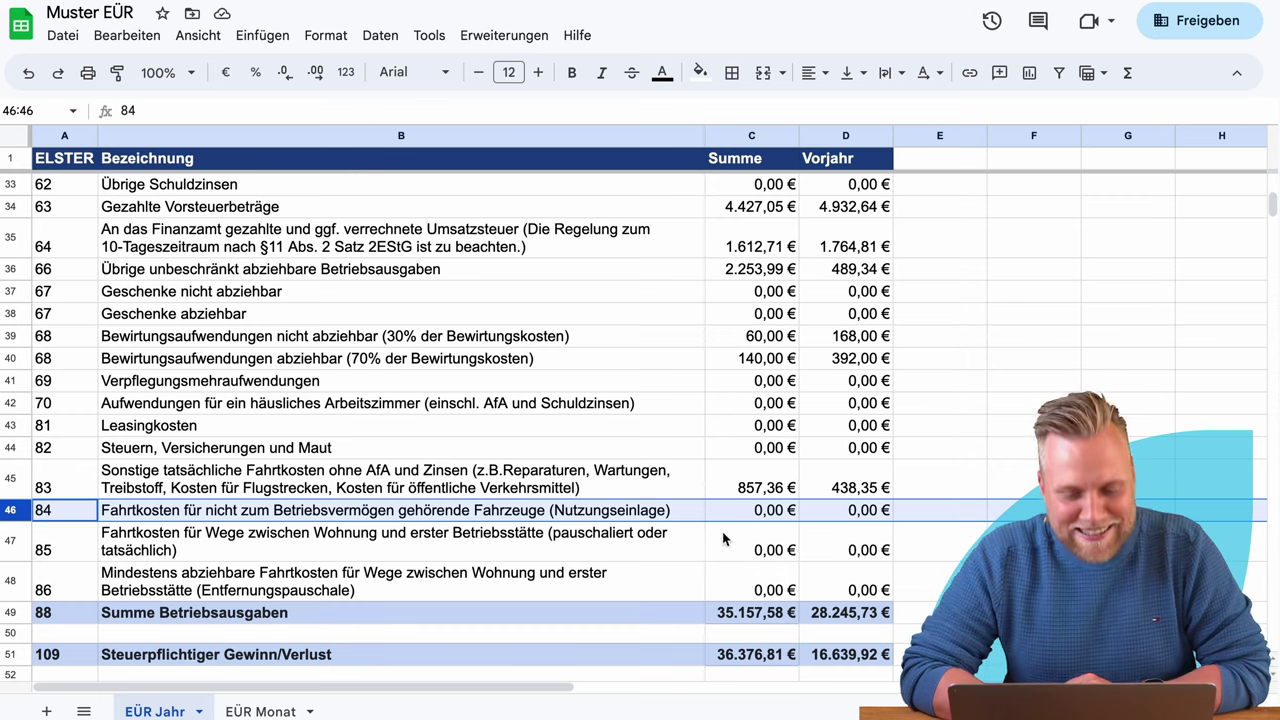
{"action": "scroll", "coordinate": [720, 540], "scroll_direction": "up", "scroll_amount": 8}
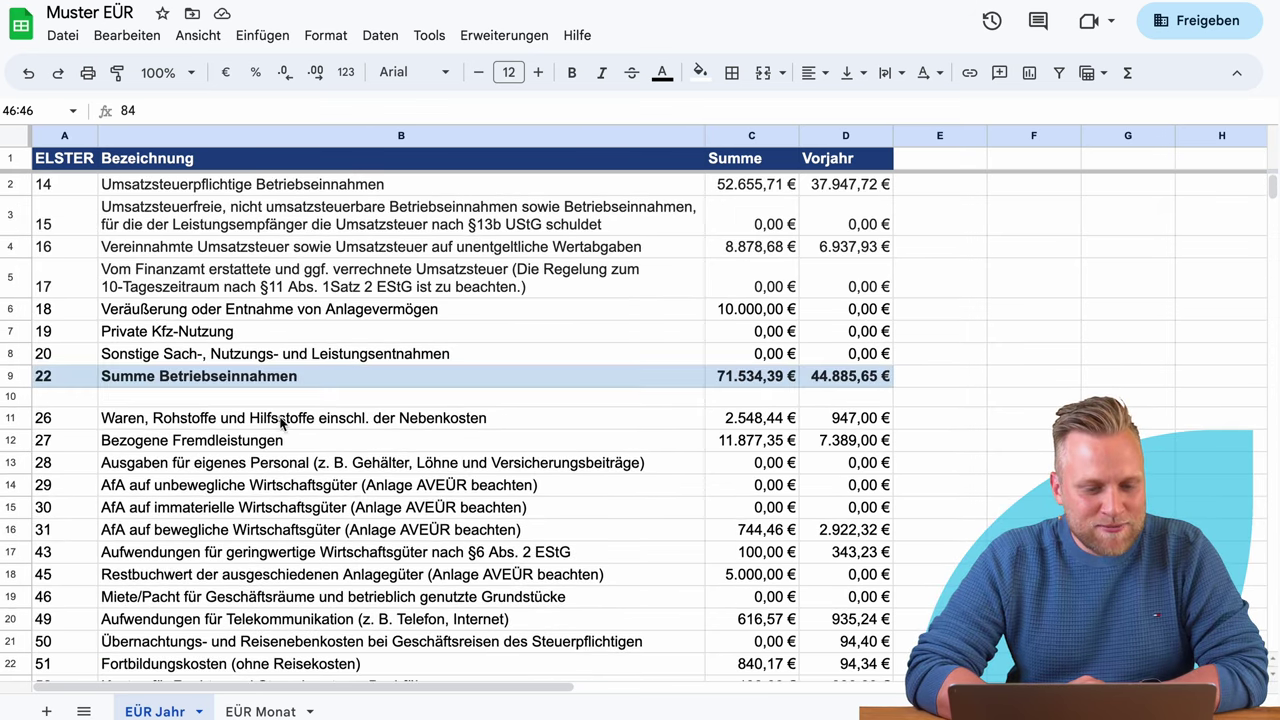
{"action": "left_click", "coordinate": [10, 331]}
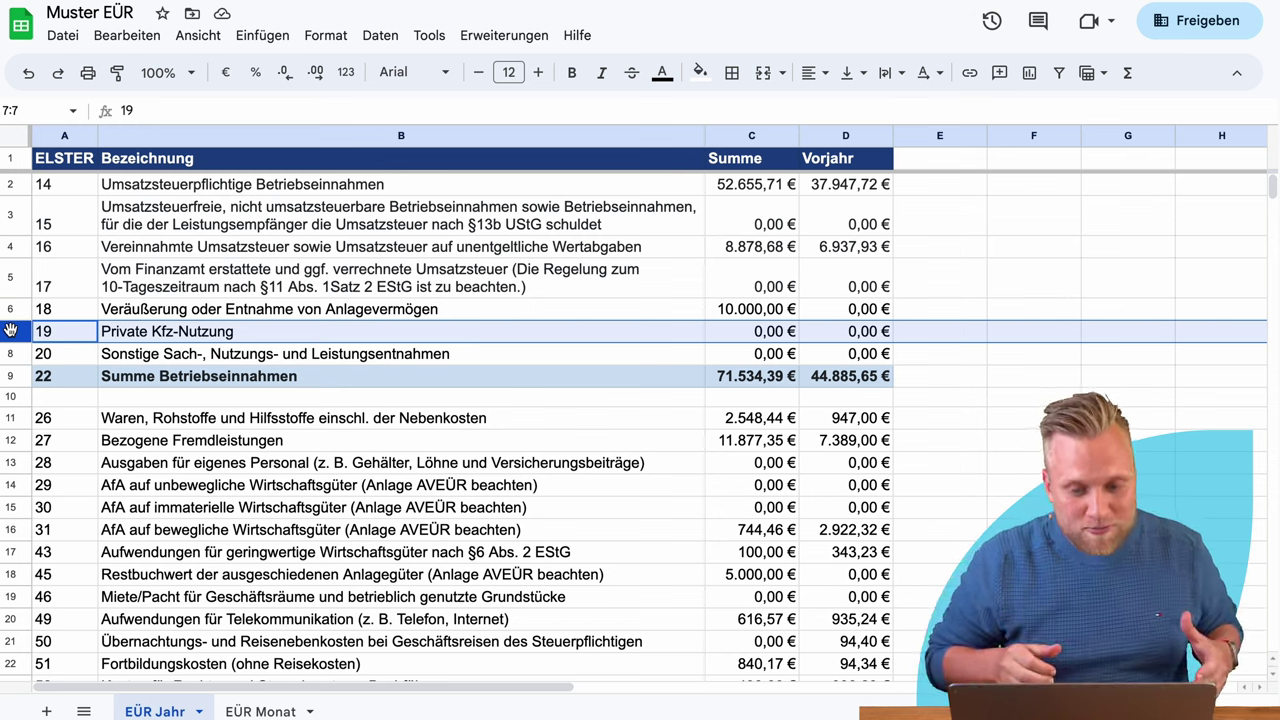
{"action": "scroll", "coordinate": [10, 331], "scroll_direction": "down", "scroll_amount": 7}
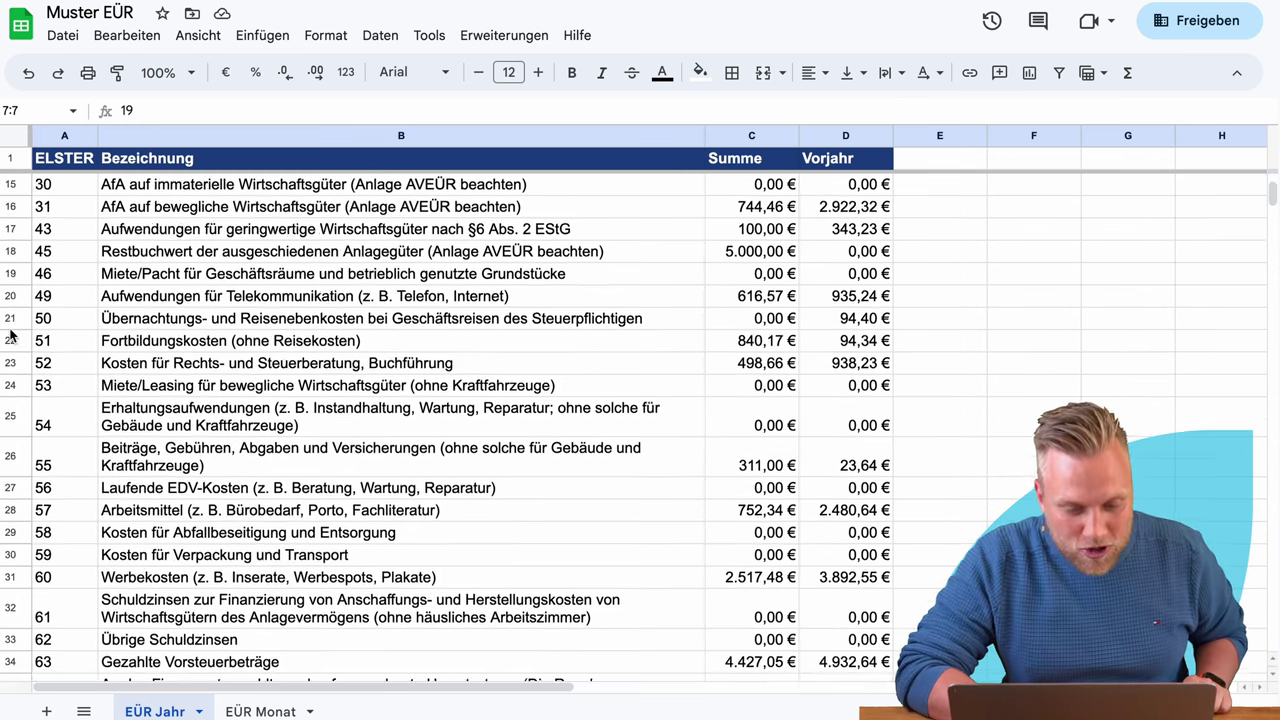
{"action": "scroll", "coordinate": [72, 470], "scroll_direction": "down", "scroll_amount": 2}
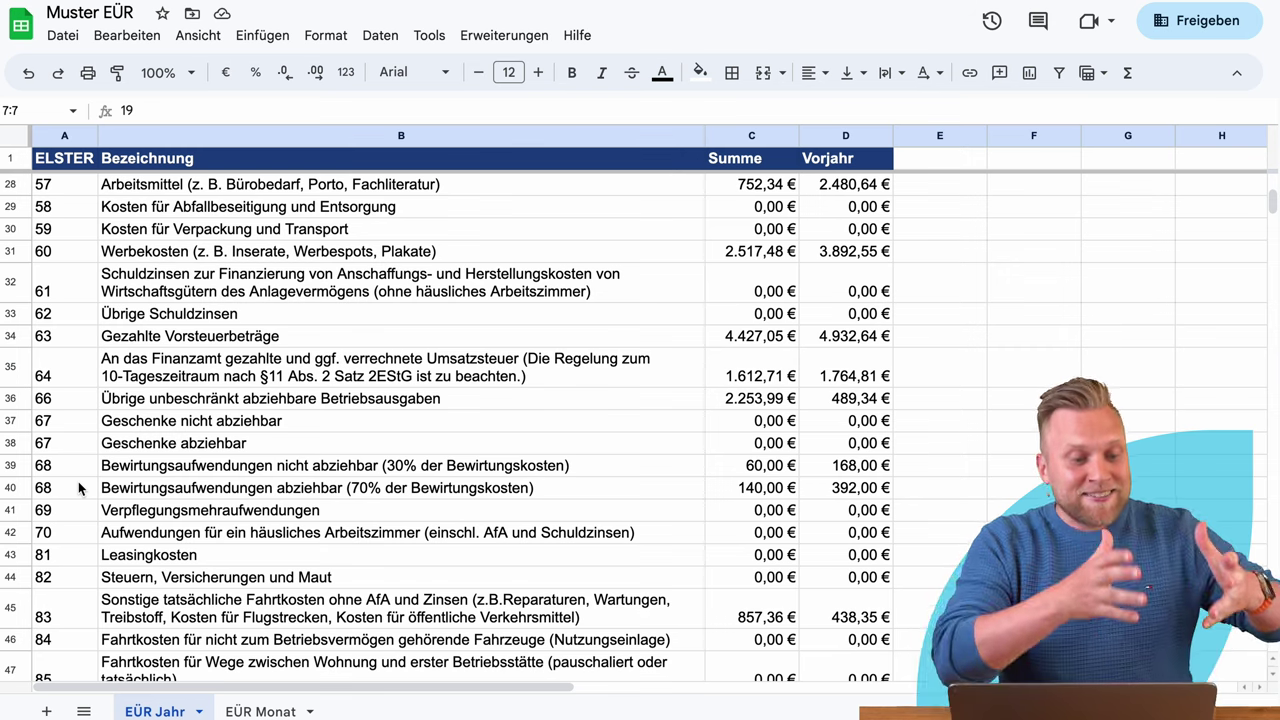
{"action": "scroll", "coordinate": [78, 487], "scroll_direction": "down", "scroll_amount": 3}
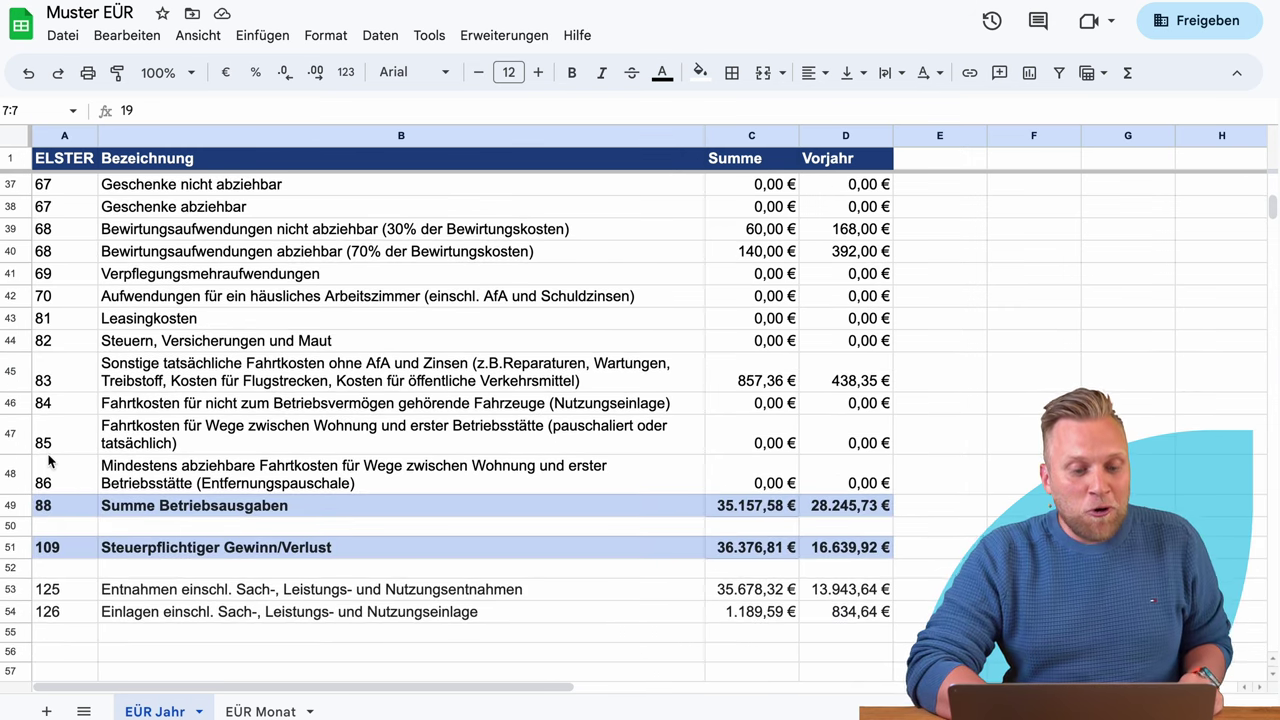
{"action": "left_click", "coordinate": [14, 402]}
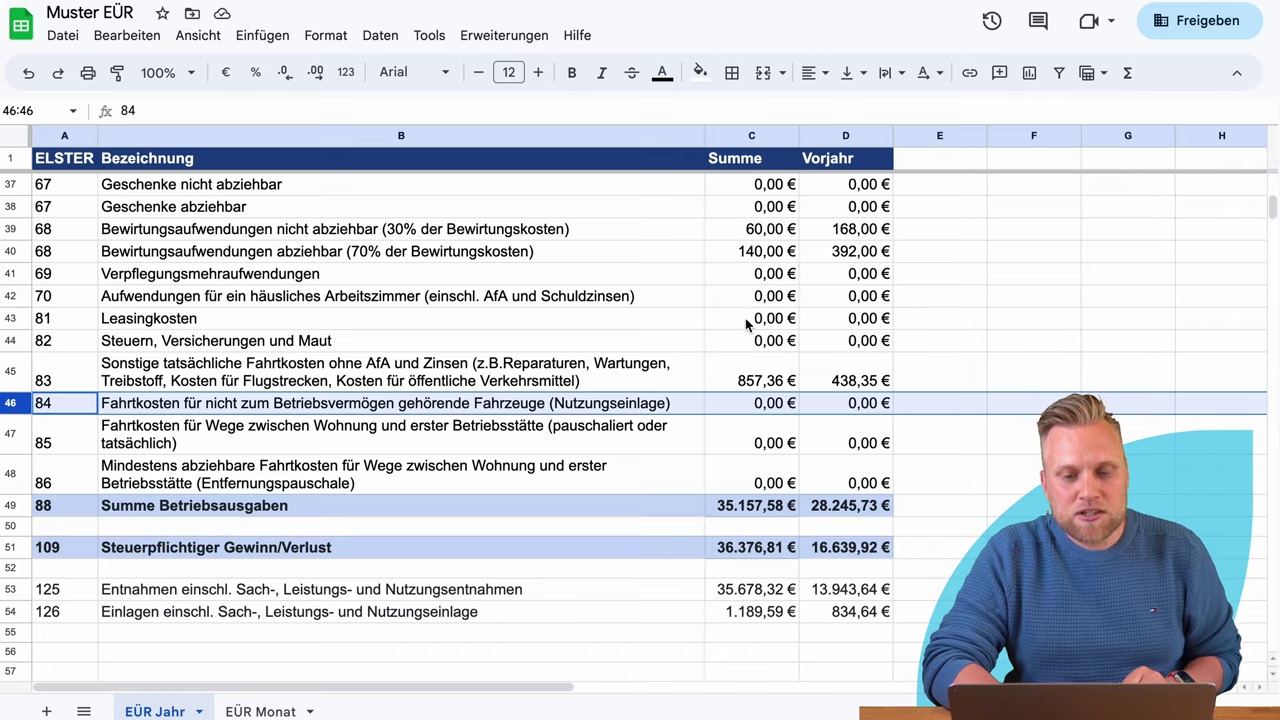
Highlight the rows for ELSTER lines 85 and 86 on trips between home and first workplace, ending on the line 86 Entfernungspauschale row.
{"action": "scroll", "coordinate": [746, 323], "scroll_direction": "up", "scroll_amount": 3}
{"action": "scroll", "coordinate": [746, 323], "scroll_direction": "down", "scroll_amount": 3}
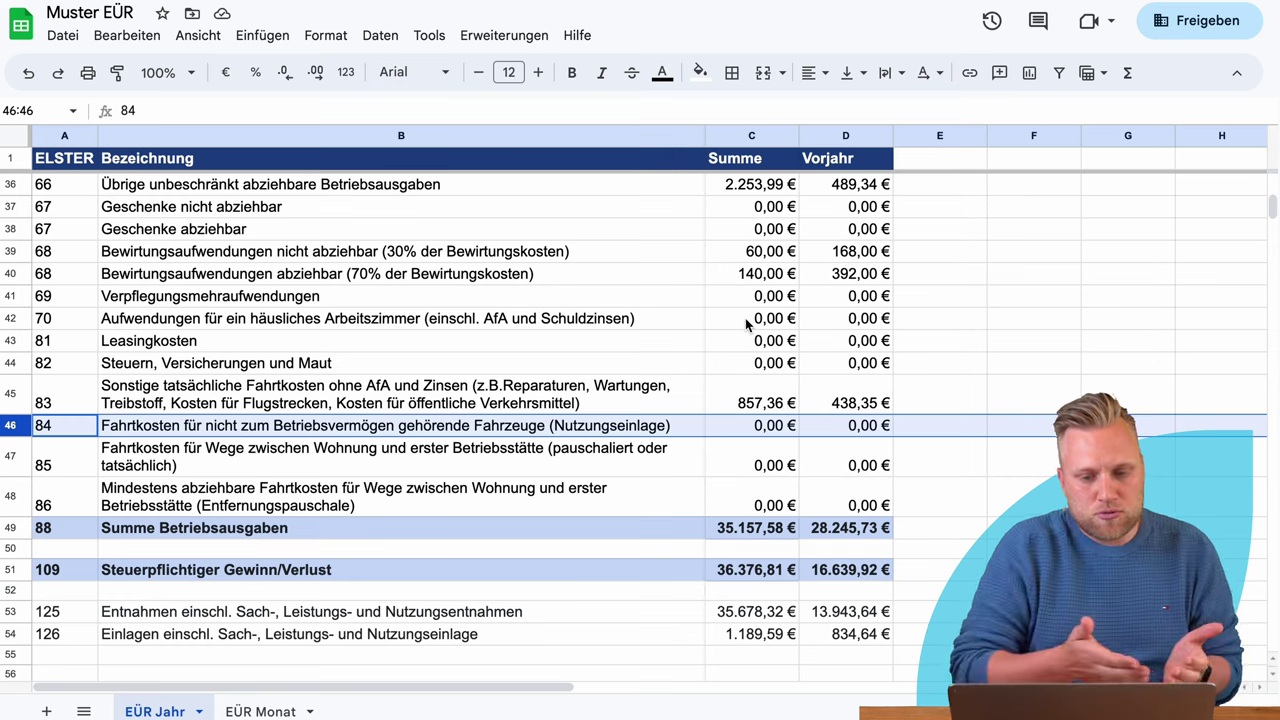
{"action": "left_click", "coordinate": [6, 456]}
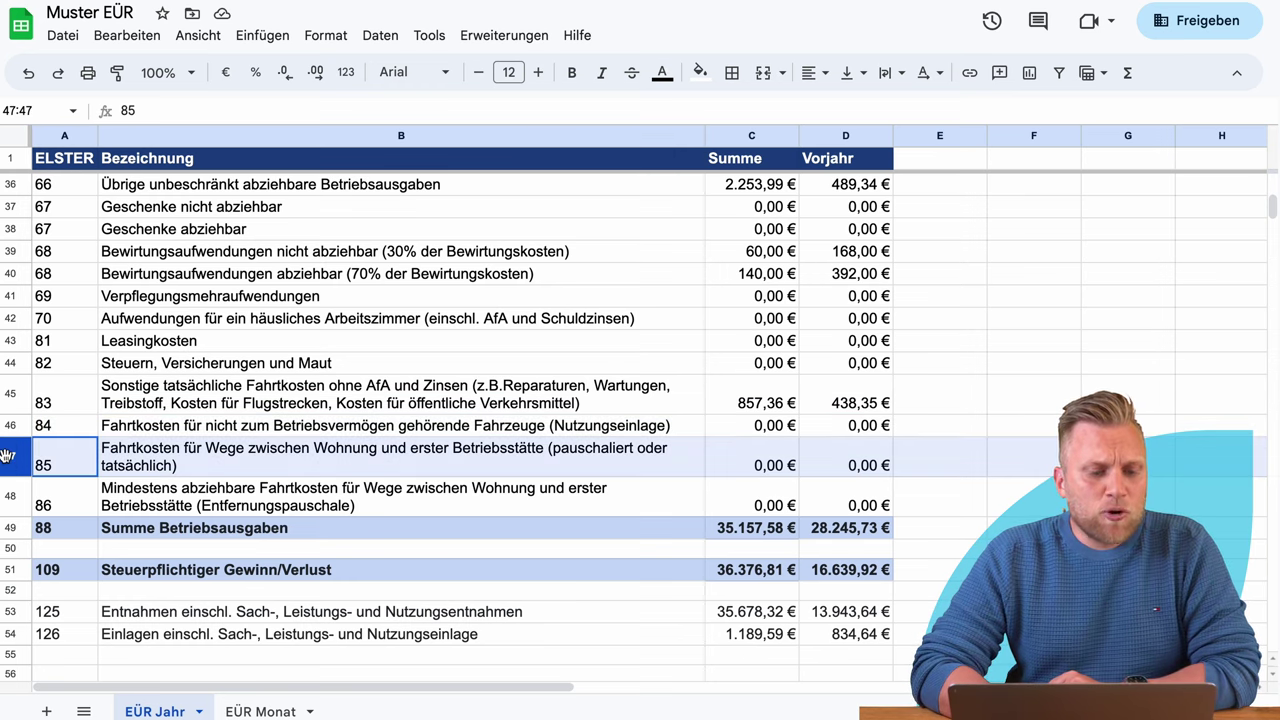
{"action": "left_click_drag", "start_coordinate": [6, 456], "coordinate": [6, 493]}
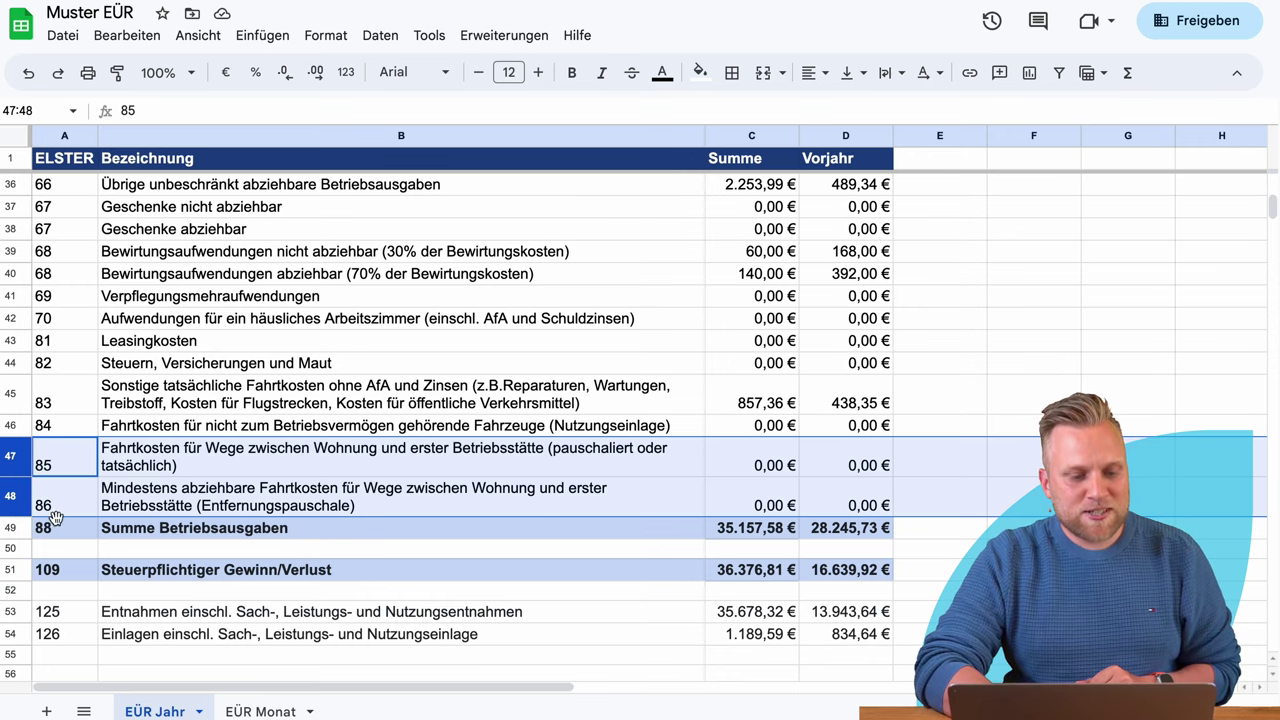
{"action": "left_click_drag", "start_coordinate": [12, 505], "coordinate": [12, 503]}
{"action": "left_click", "coordinate": [106, 505]}
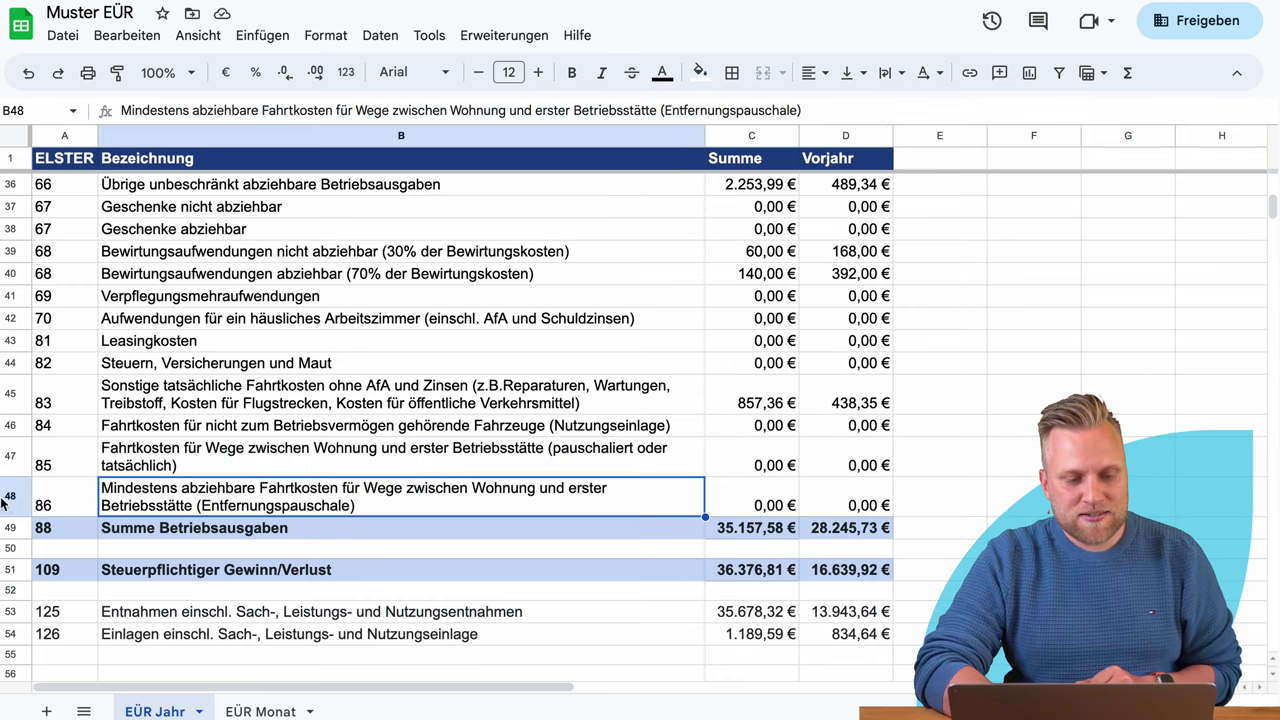
{"action": "left_click", "coordinate": [6, 500]}
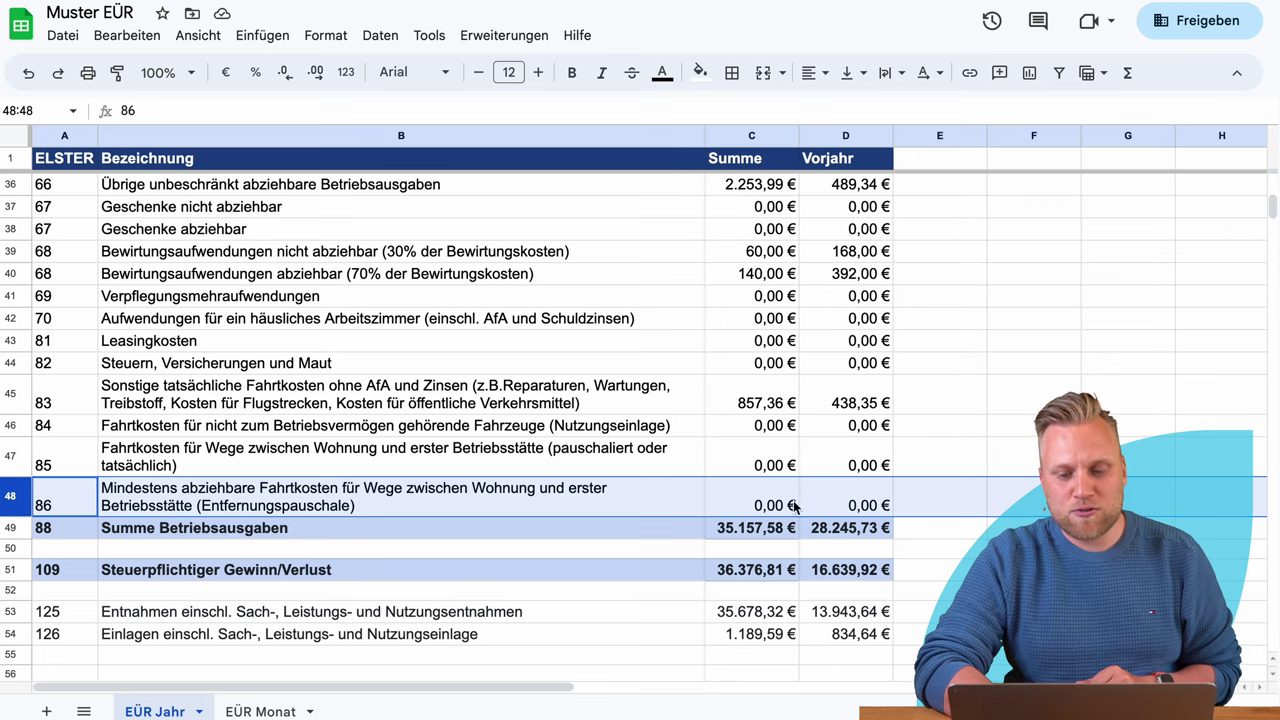
Highlight in turn the rows for ELSTER lines 88 Summe Betriebsausgaben, 109 Steuerpflichtiger Gewinn/Verlust, and 125 Entnahmen.
{"action": "scroll", "coordinate": [757, 507], "scroll_direction": "down", "scroll_amount": 1}
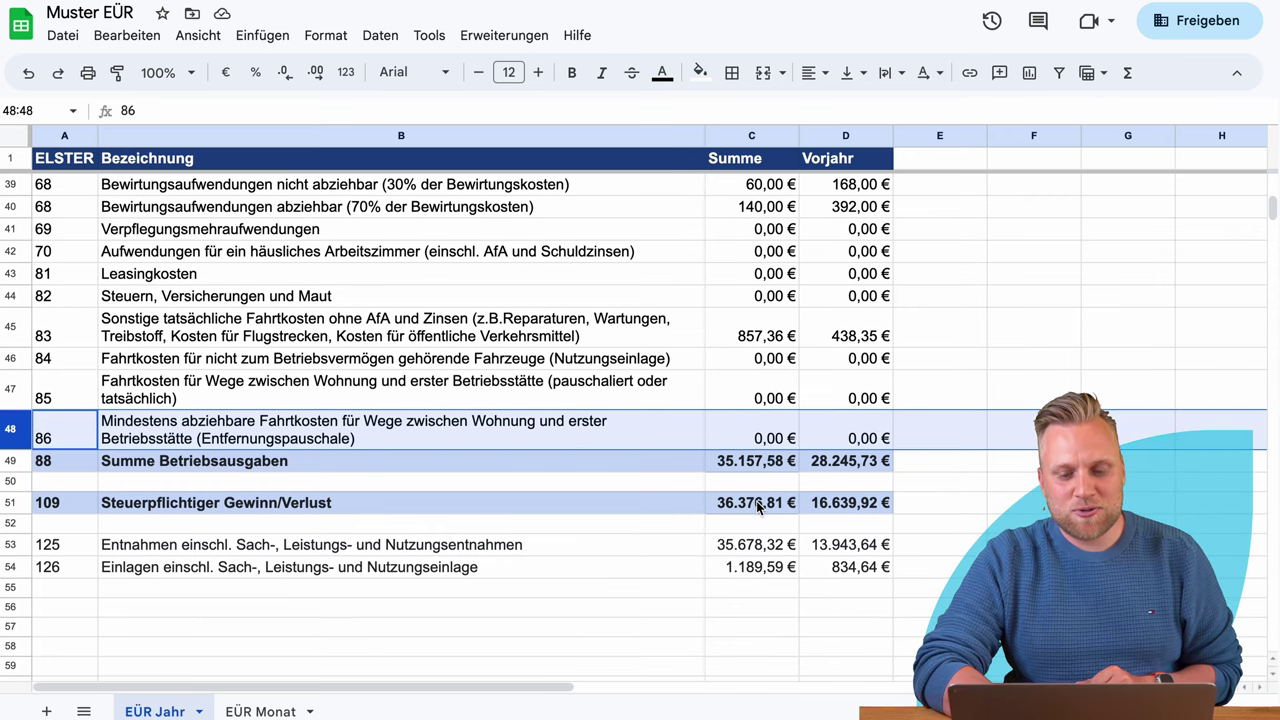
{"action": "scroll", "coordinate": [757, 507], "scroll_direction": "down", "scroll_amount": 1}
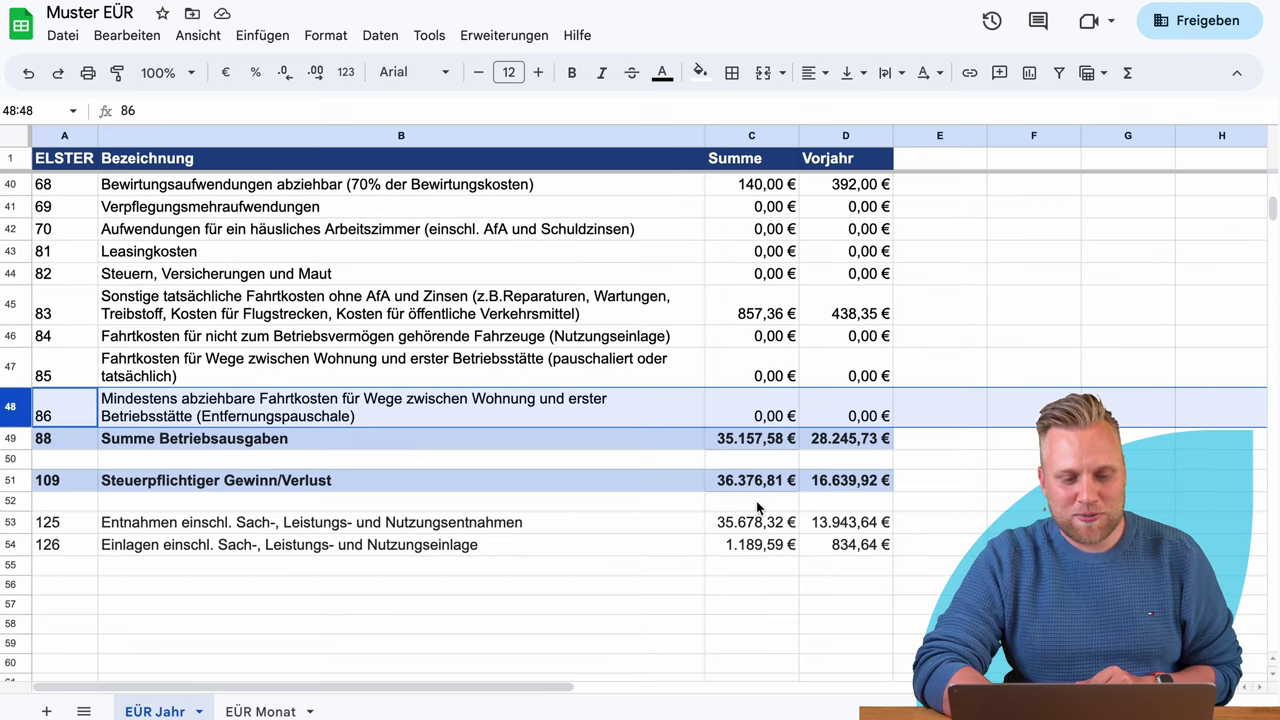
{"action": "left_click", "coordinate": [12, 446]}
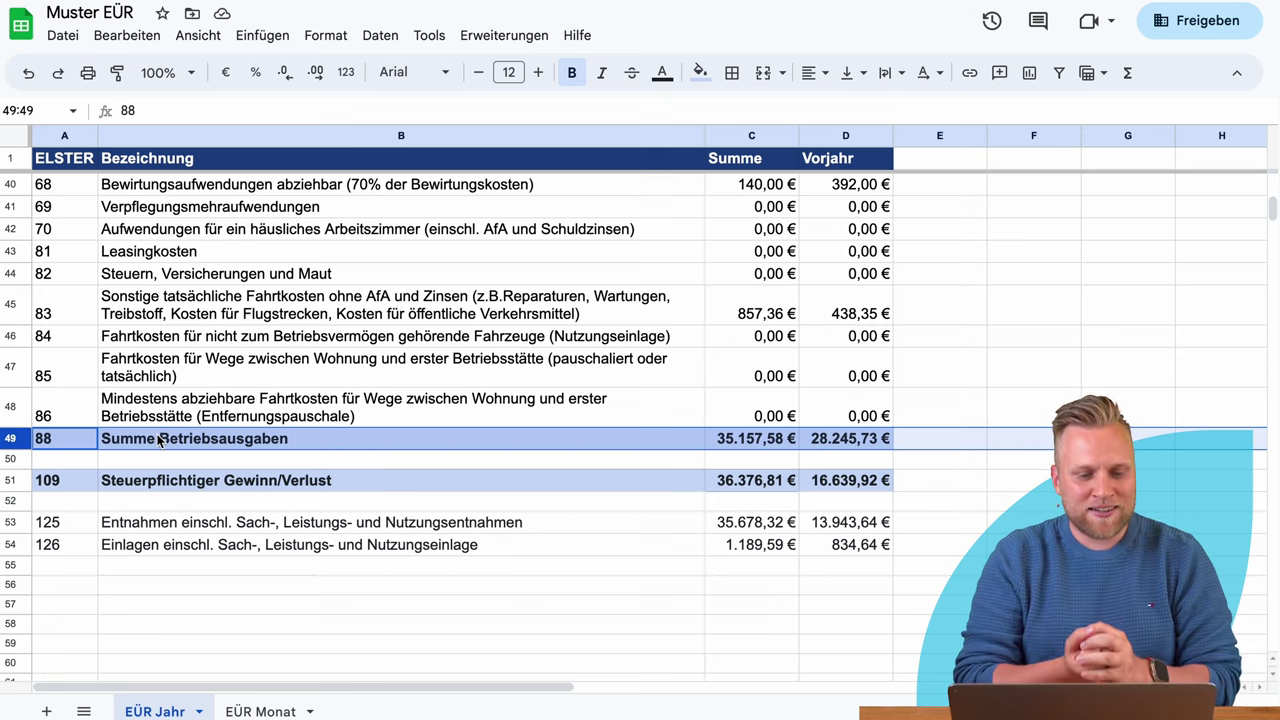
{"action": "left_click", "coordinate": [14, 481]}
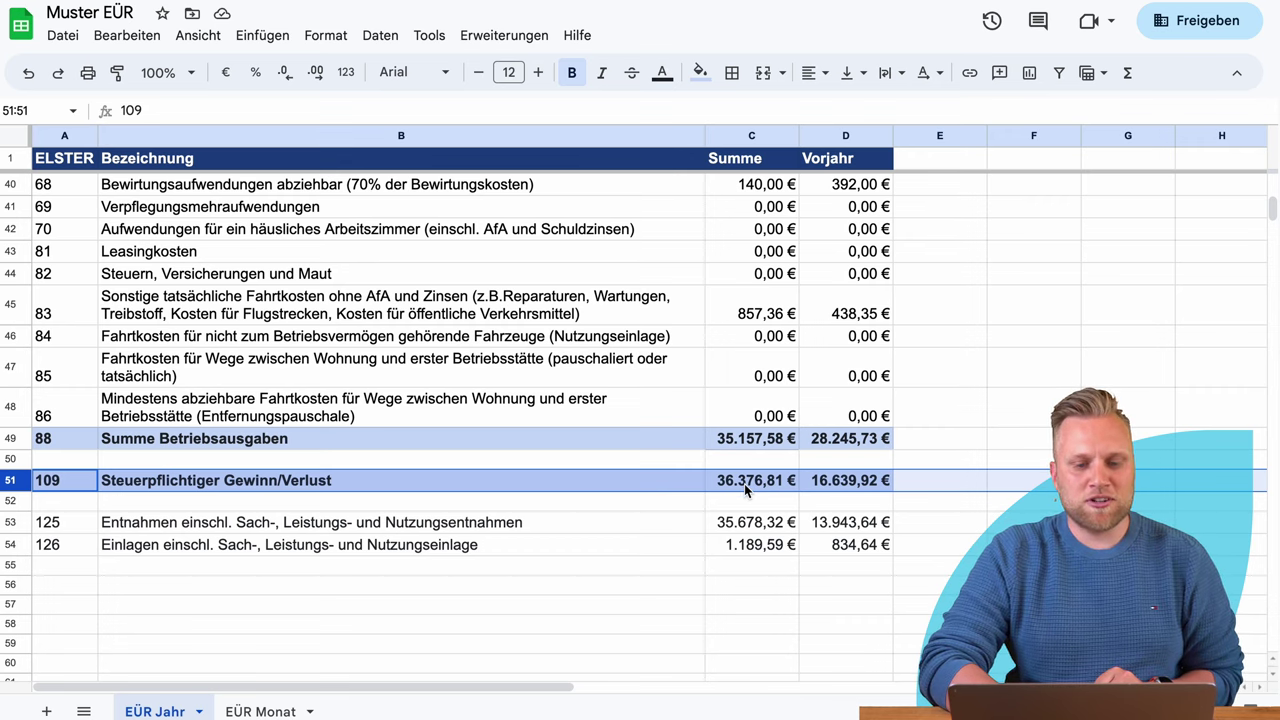
{"action": "left_click", "coordinate": [8, 522]}
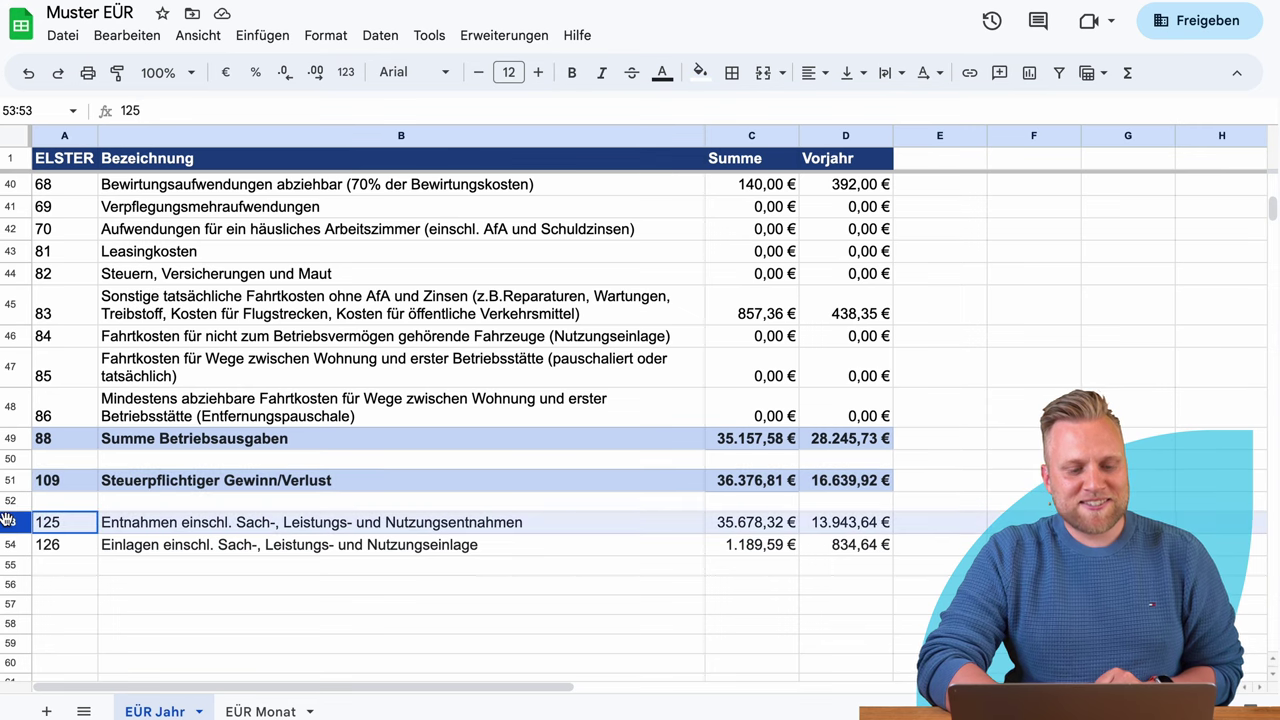
Highlight the rows for ELSTER lines 125 Entnahmen and 126 Einlagen together, then each row separately, and clear the highlight.
{"action": "left_click", "coordinate": [7, 540], "text": "shift"}
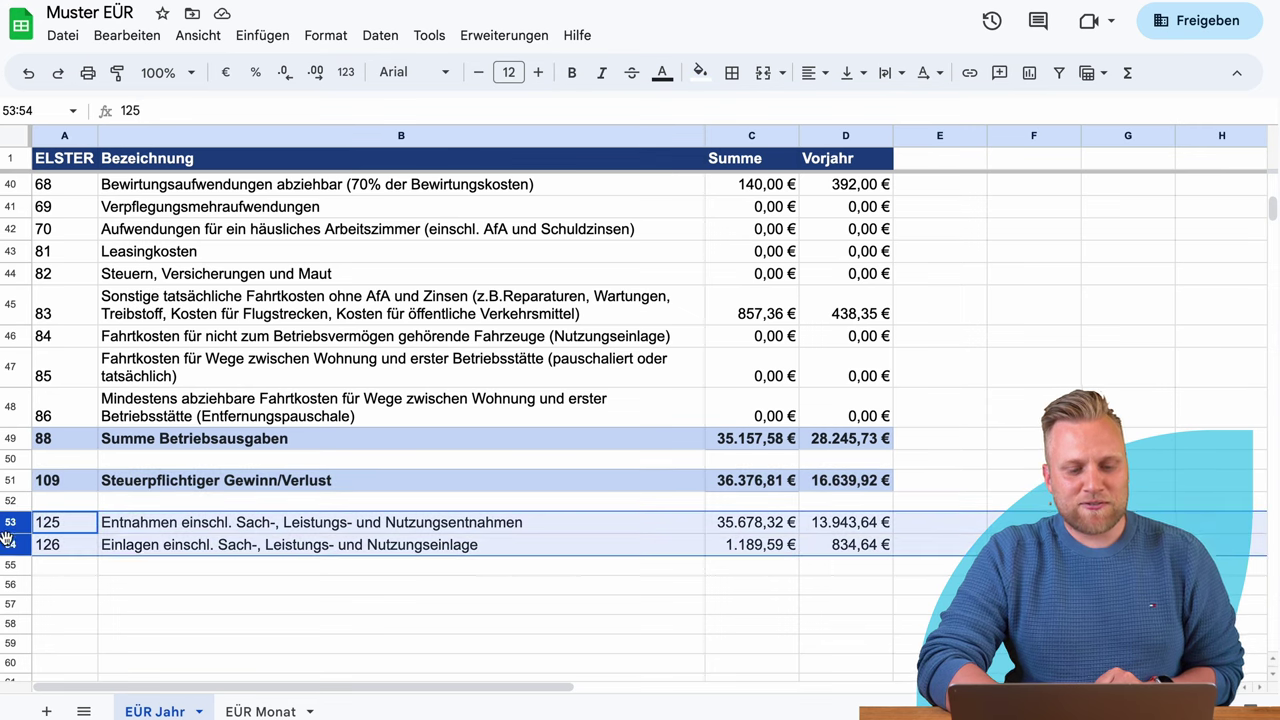
{"action": "left_click", "coordinate": [312, 577]}
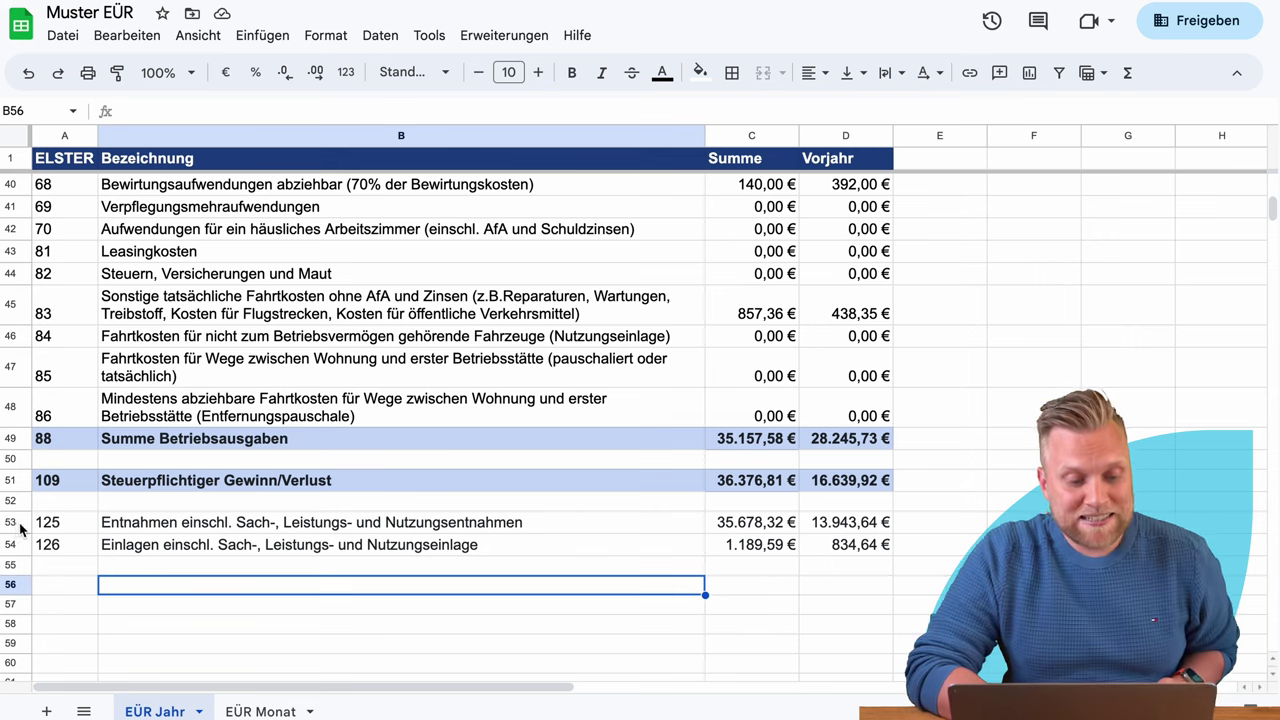
{"action": "left_click", "coordinate": [12, 522]}
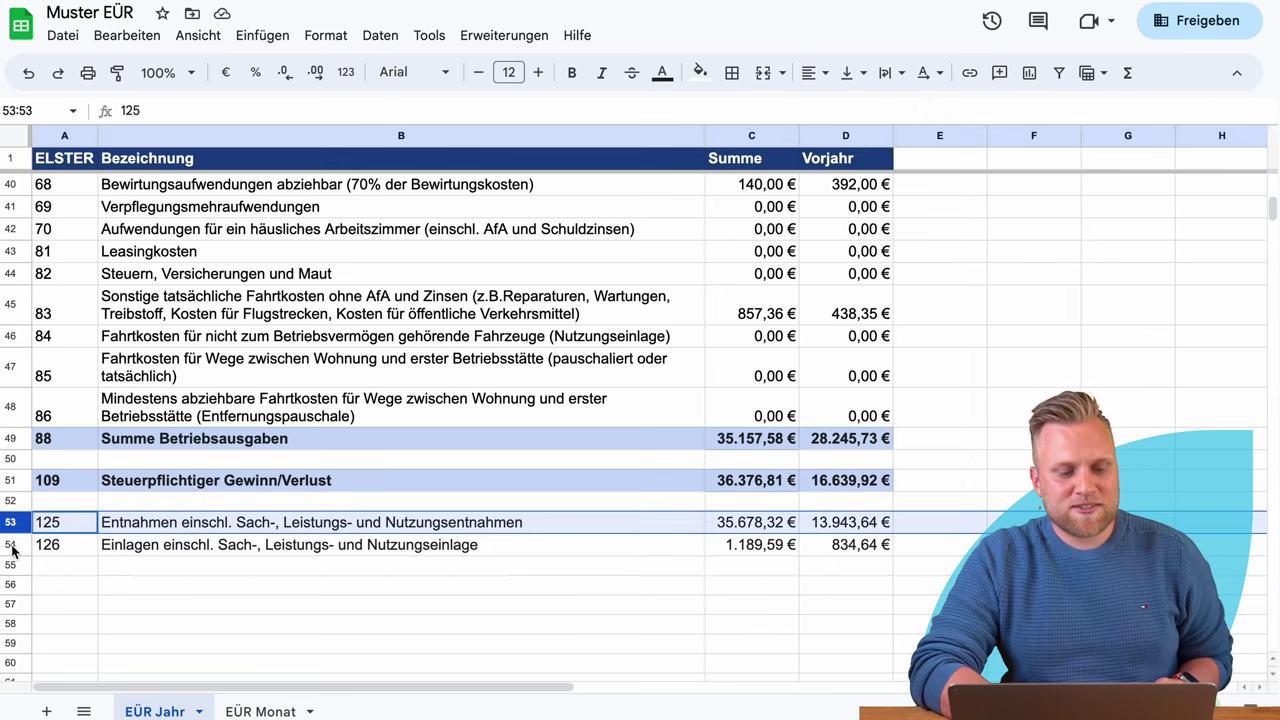
{"action": "left_click", "coordinate": [12, 545]}
{"action": "left_click", "coordinate": [137, 571]}
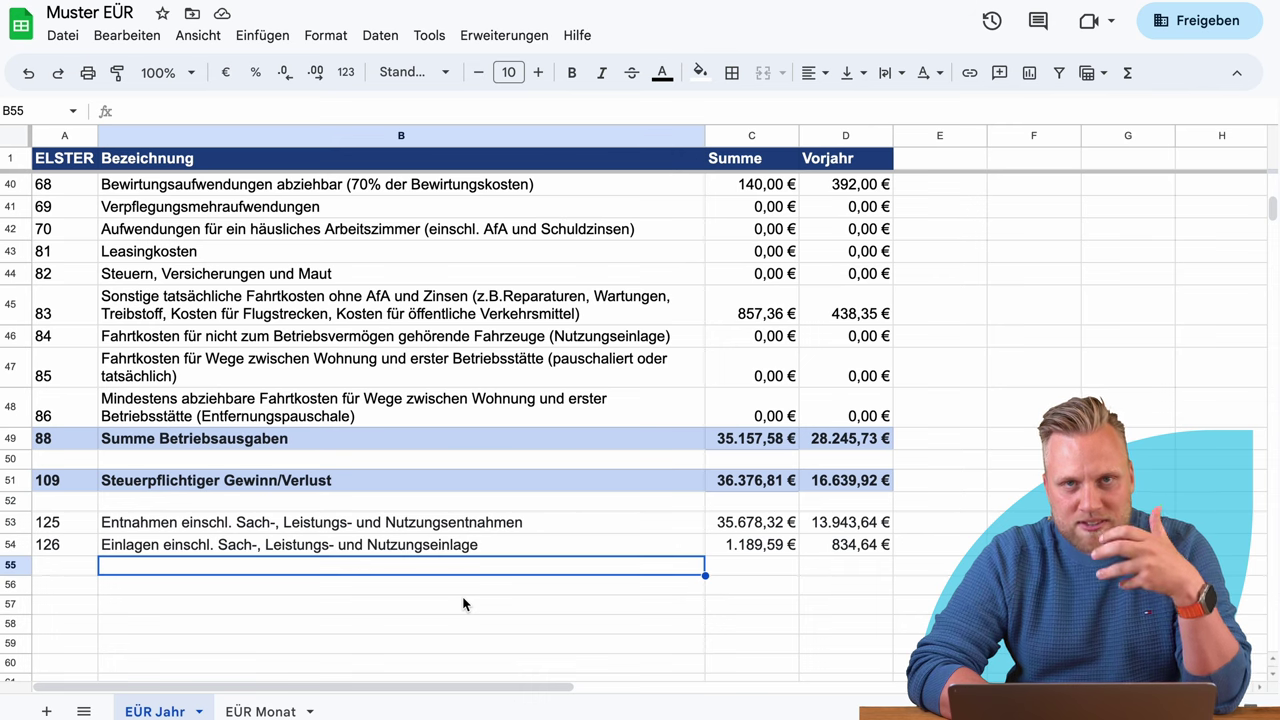
{"action": "left_click", "coordinate": [375, 612]}
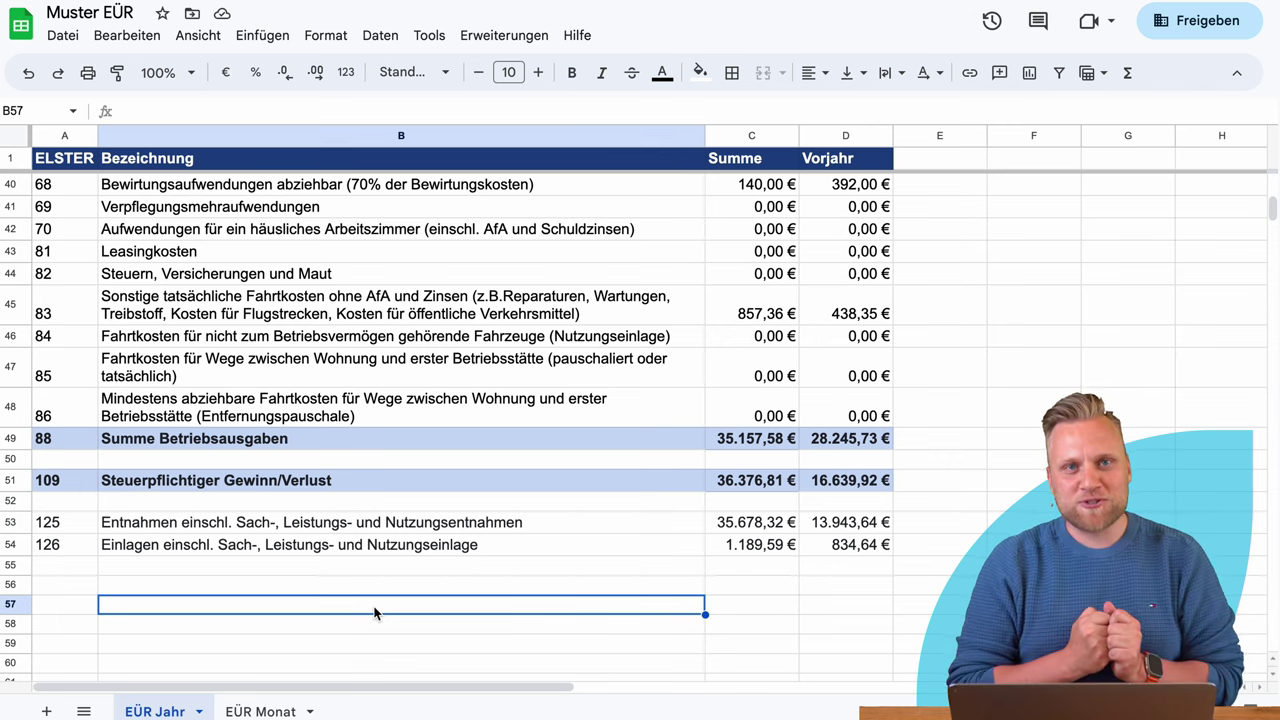
Highlight in turn the rows for ELSTER lines 19 Private Kfz-Nutzung, 20 Sonstige Sach-, Nutzungs- und Leistungsentnahmen, and 84 Nutzungseinlage.
{"action": "scroll", "coordinate": [360, 358], "scroll_direction": "up", "scroll_amount": 10}
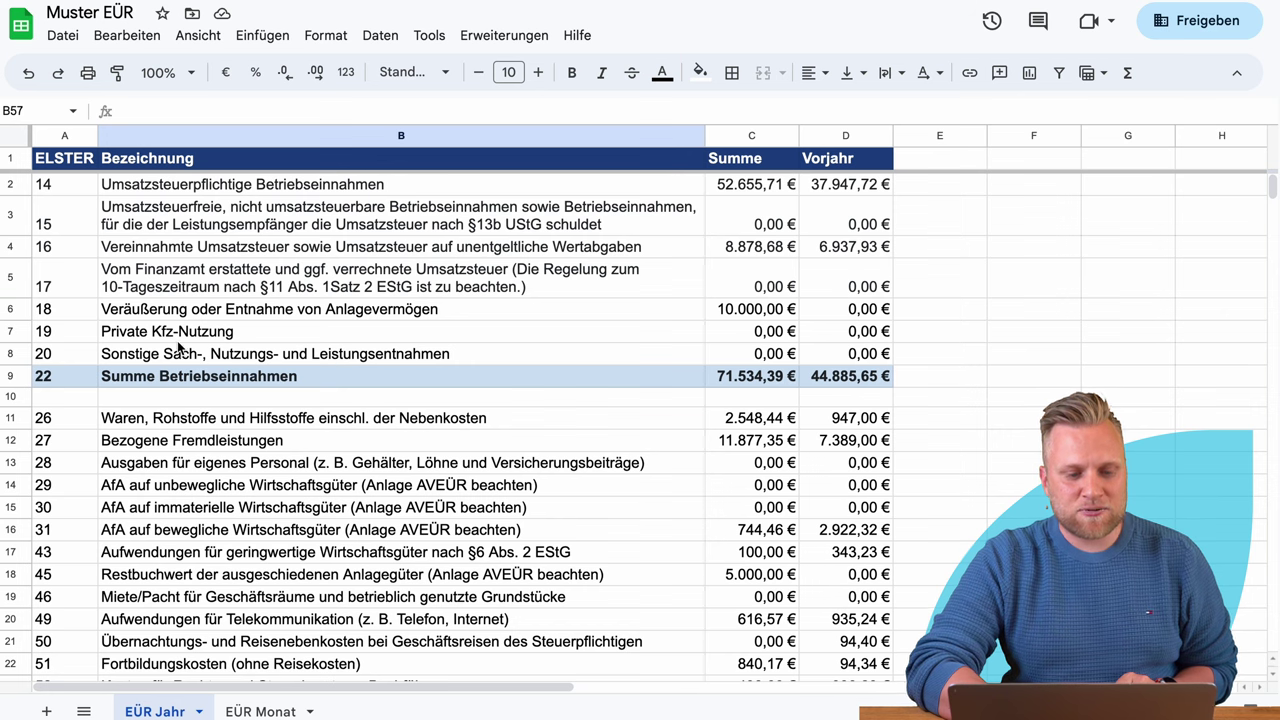
{"action": "left_click", "coordinate": [10, 331]}
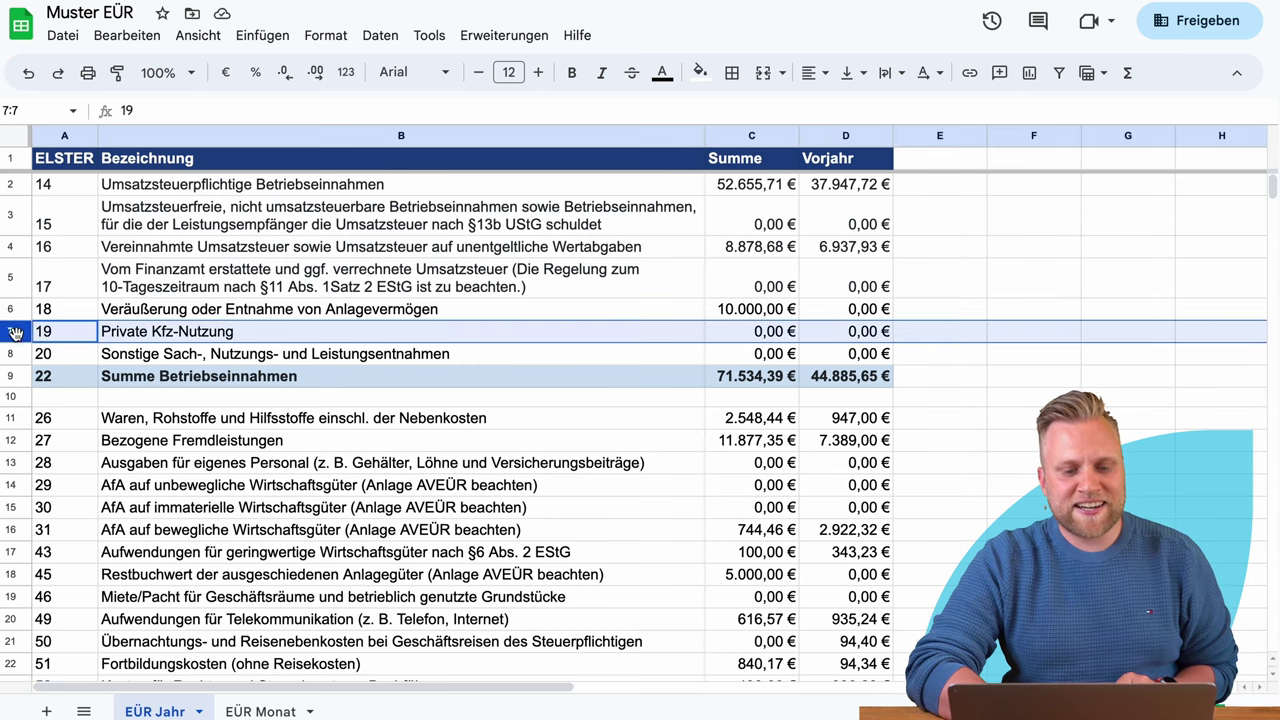
{"action": "left_click", "coordinate": [15, 353]}
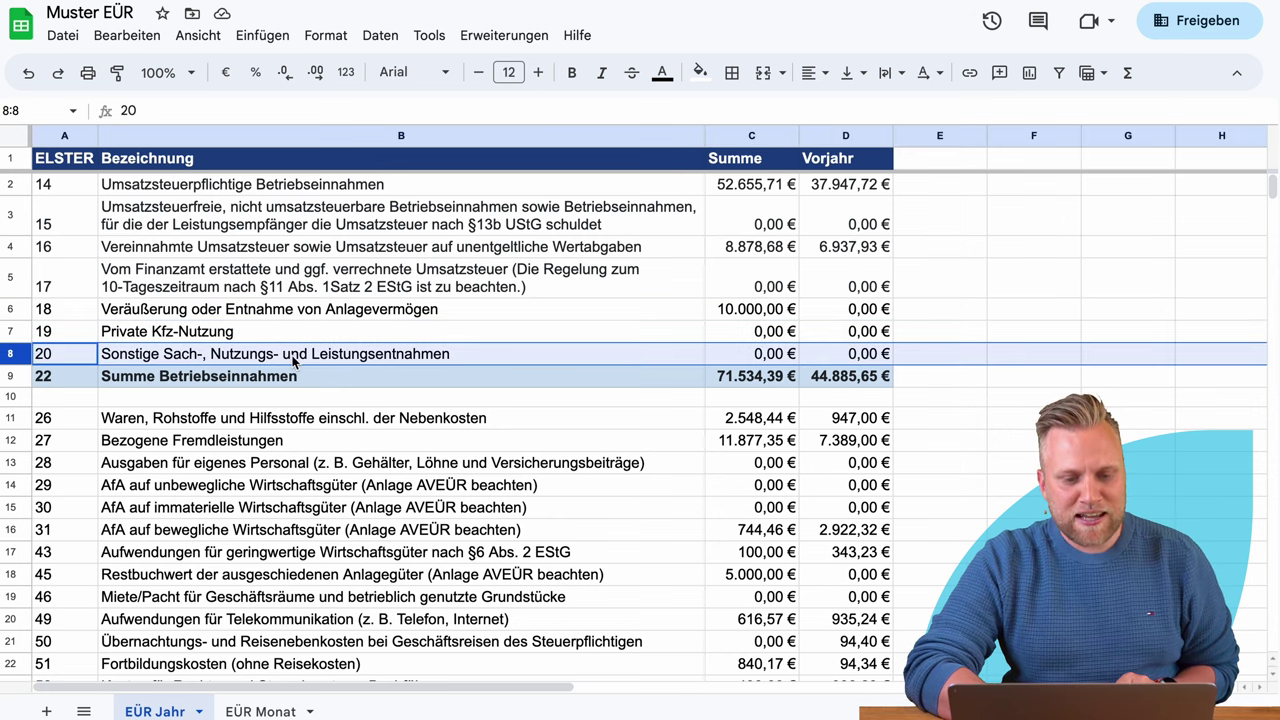
{"action": "scroll", "coordinate": [293, 361], "scroll_direction": "down", "scroll_amount": 10}
{"action": "scroll", "coordinate": [293, 361], "scroll_direction": "down", "scroll_amount": 1}
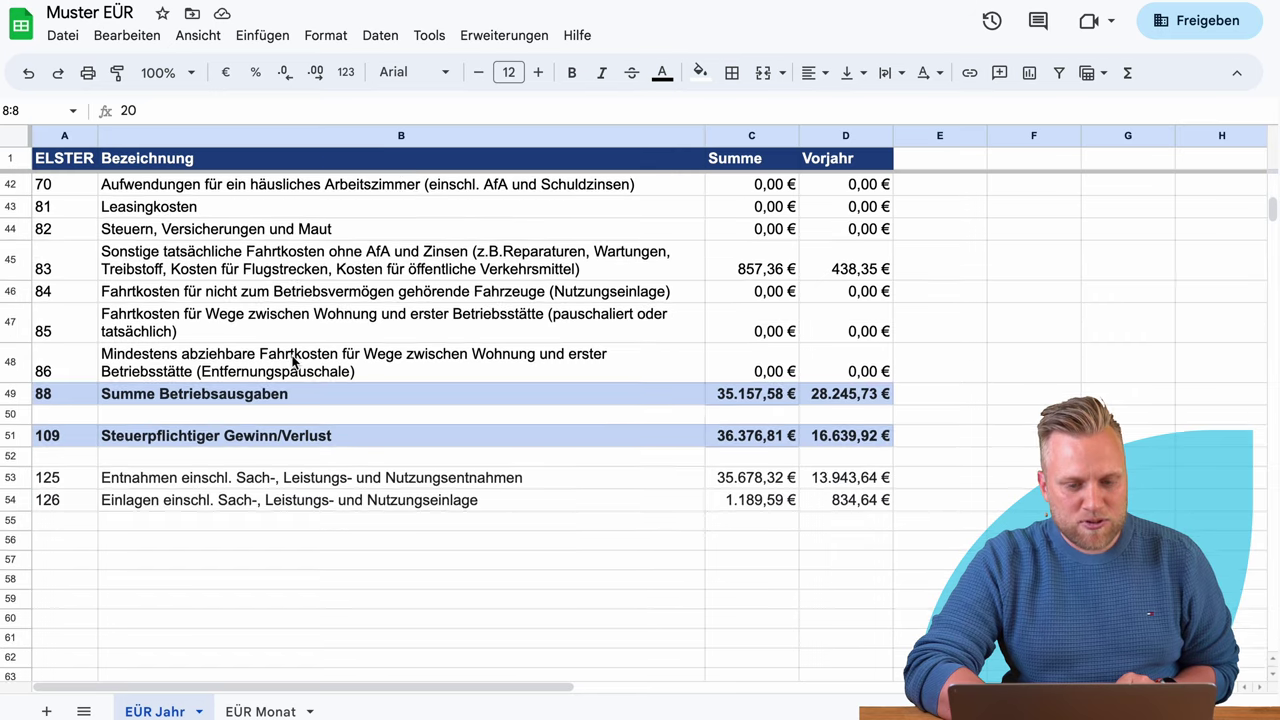
{"action": "scroll", "coordinate": [293, 361], "scroll_direction": "up", "scroll_amount": 1}
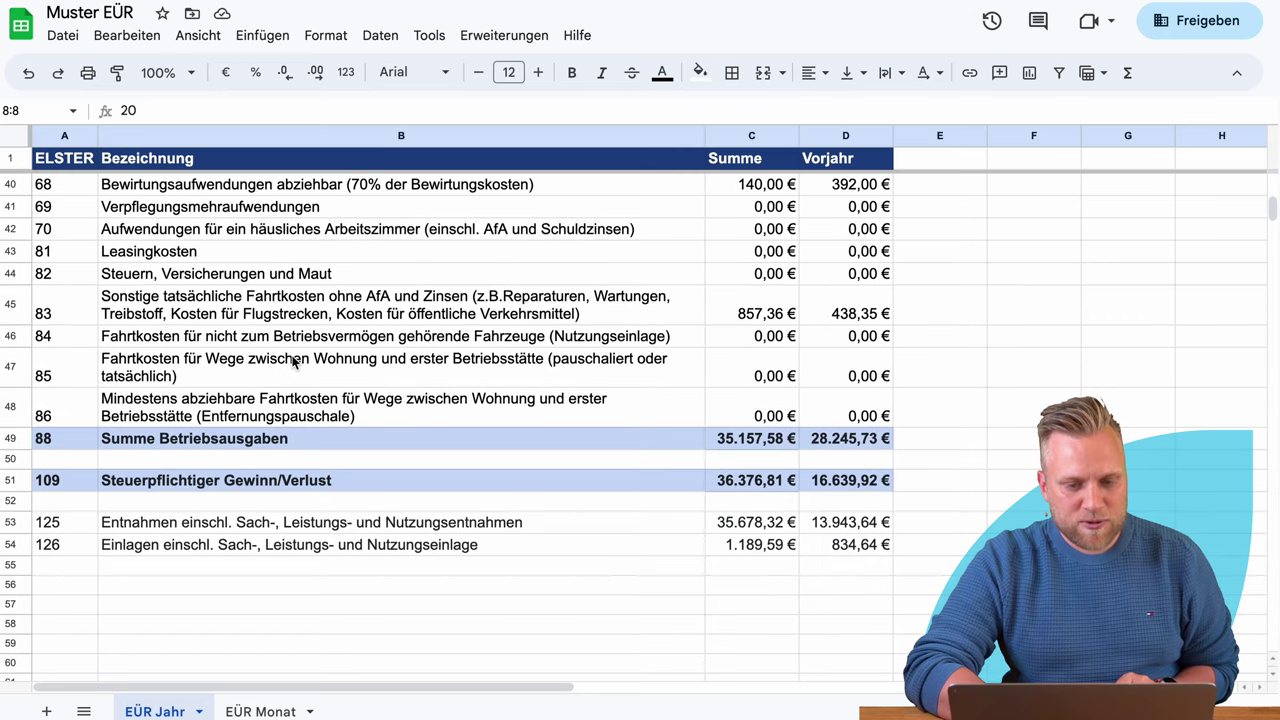
{"action": "left_click", "coordinate": [14, 337]}
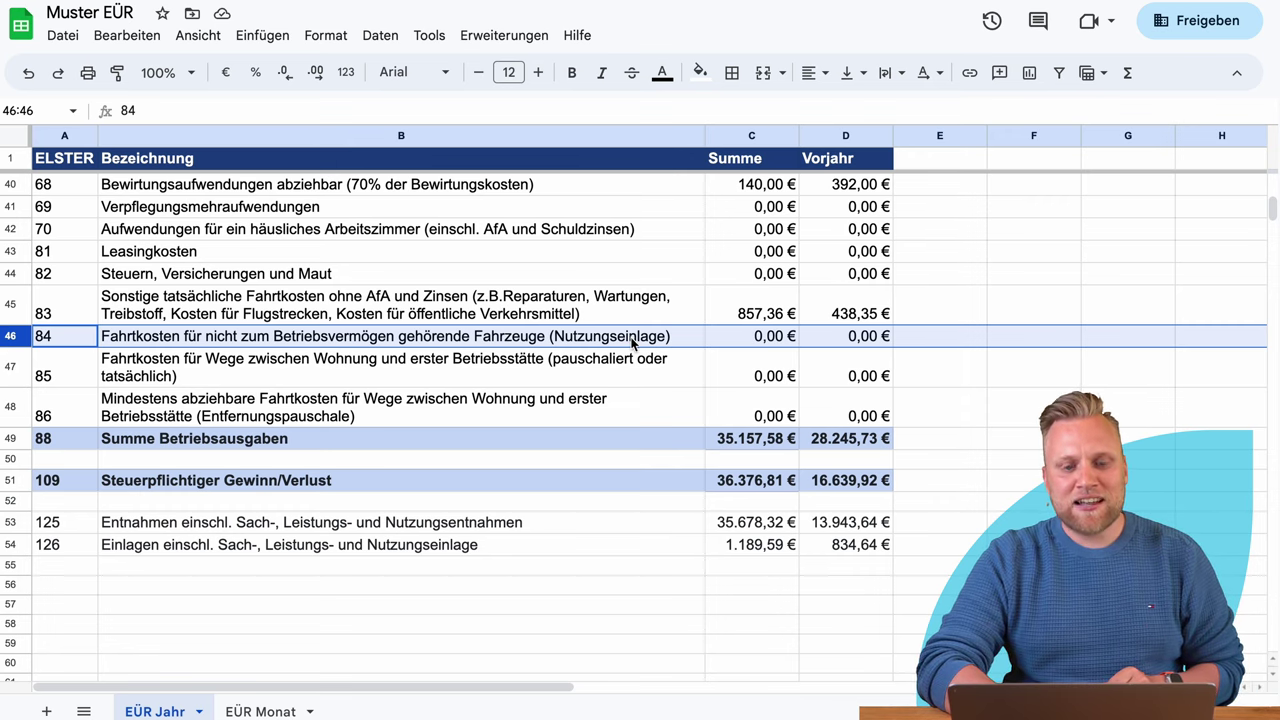
Select in turn the Summe and Vorjahr amounts of ELSTER lines 125 Entnahmen and 126 Einlagen, ending on an empty cell.
{"action": "left_click", "coordinate": [722, 528]}
{"action": "left_click", "coordinate": [737, 550]}
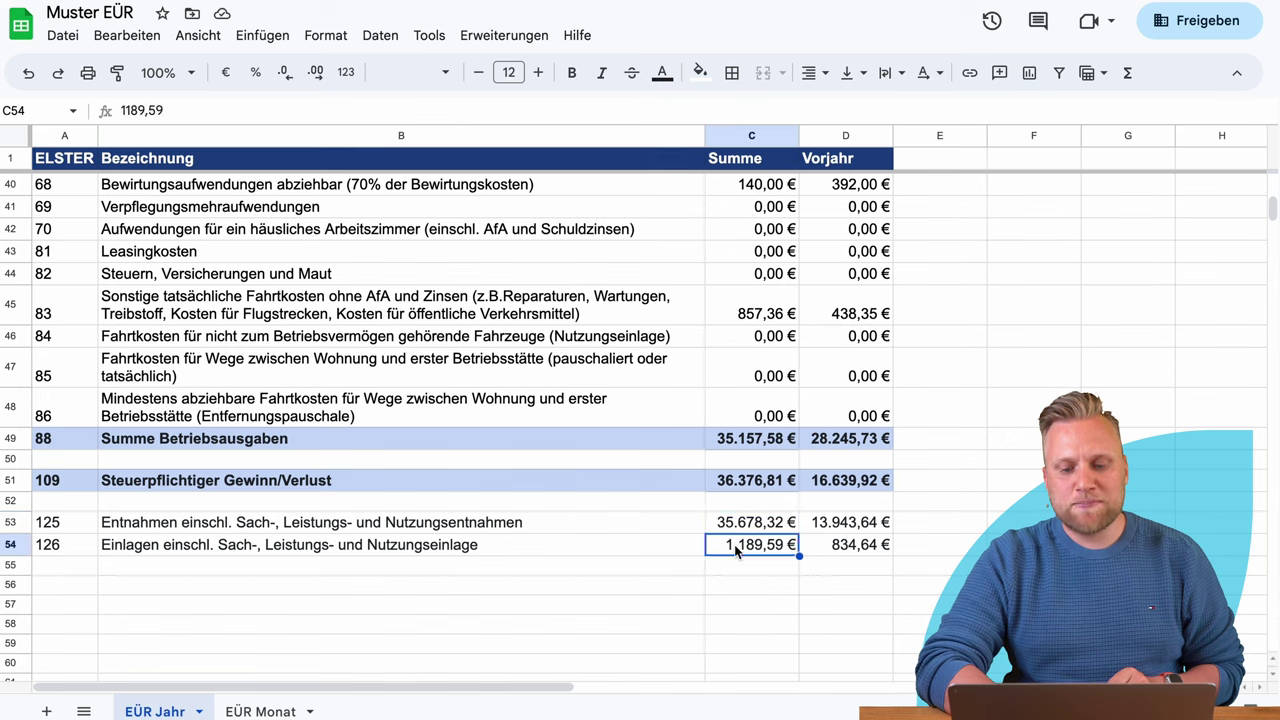
{"action": "left_click", "coordinate": [832, 522]}
{"action": "left_click", "coordinate": [839, 547]}
{"action": "left_click", "coordinate": [840, 590]}
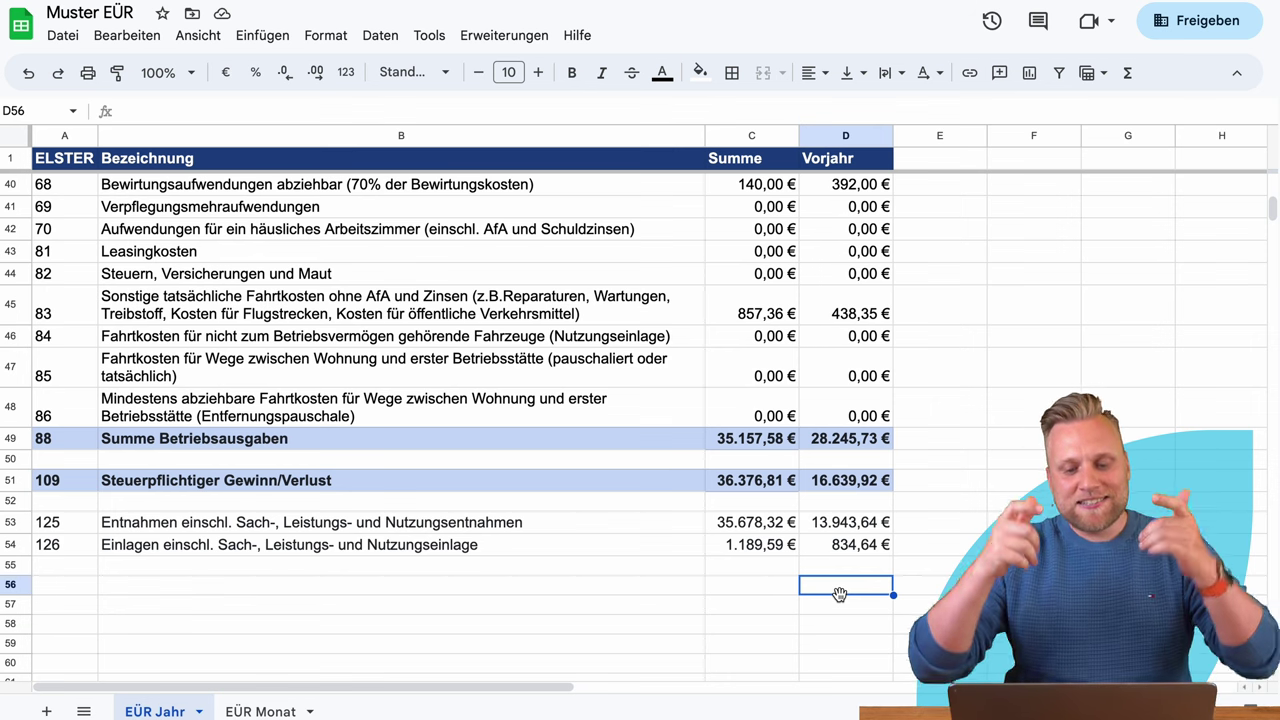
Highlight the row for ELSTER line 125 Entnahmen, followed by the row for line 27 Bezogene Fremdleistungen.
{"action": "scroll", "coordinate": [840, 593], "scroll_direction": "up", "scroll_amount": 10}
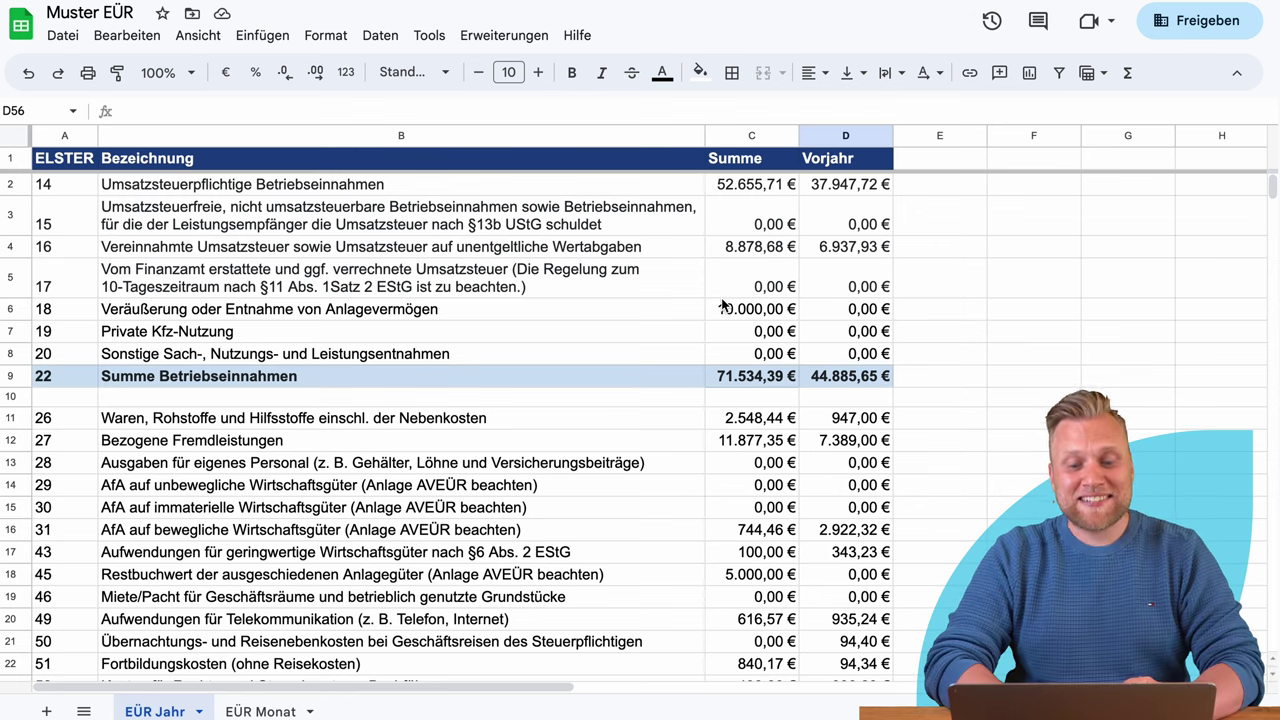
{"action": "scroll", "coordinate": [768, 318], "scroll_direction": "down", "scroll_amount": 3}
{"action": "scroll", "coordinate": [768, 318], "scroll_direction": "down", "scroll_amount": 8}
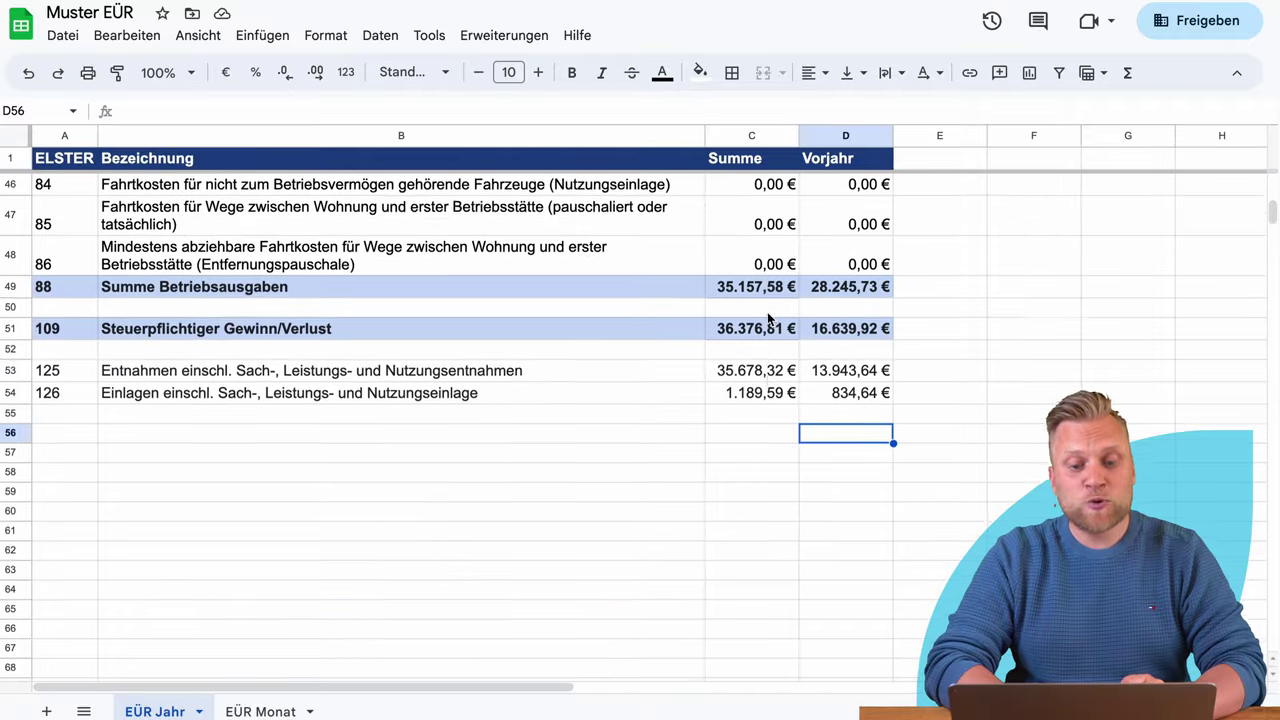
{"action": "left_click", "coordinate": [22, 312]}
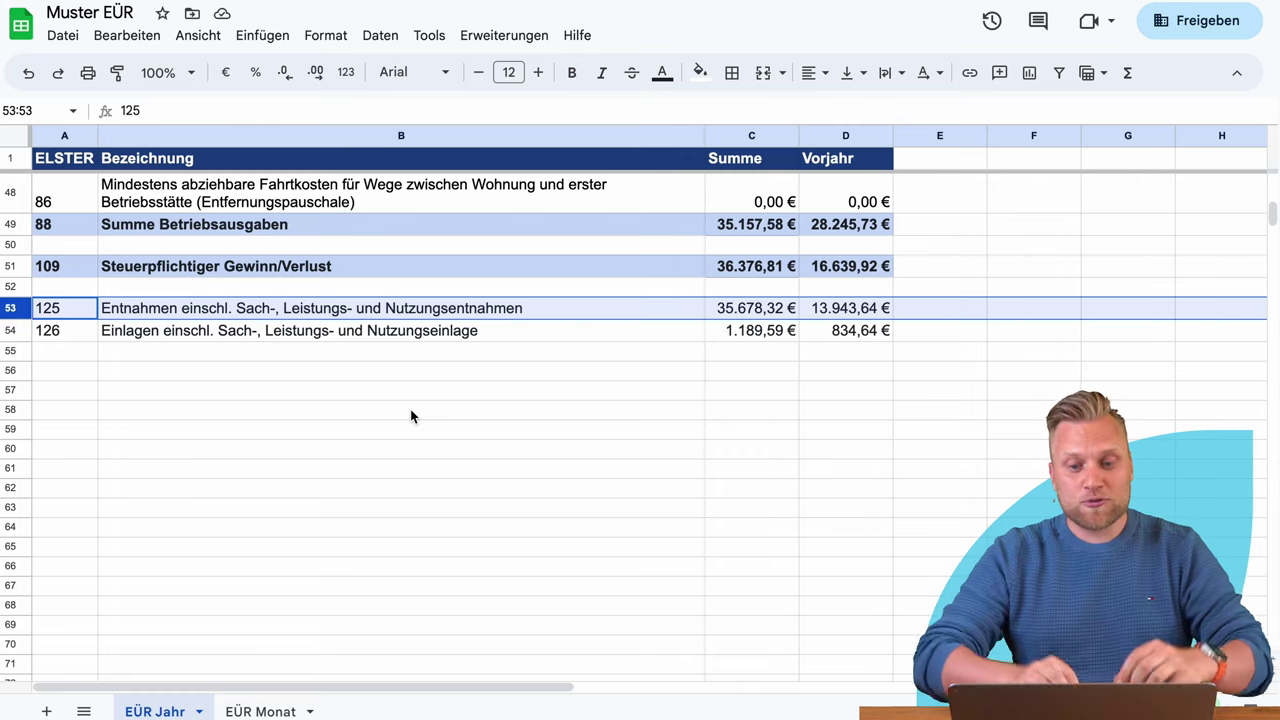
{"action": "scroll", "coordinate": [410, 416], "scroll_direction": "up", "scroll_amount": 20}
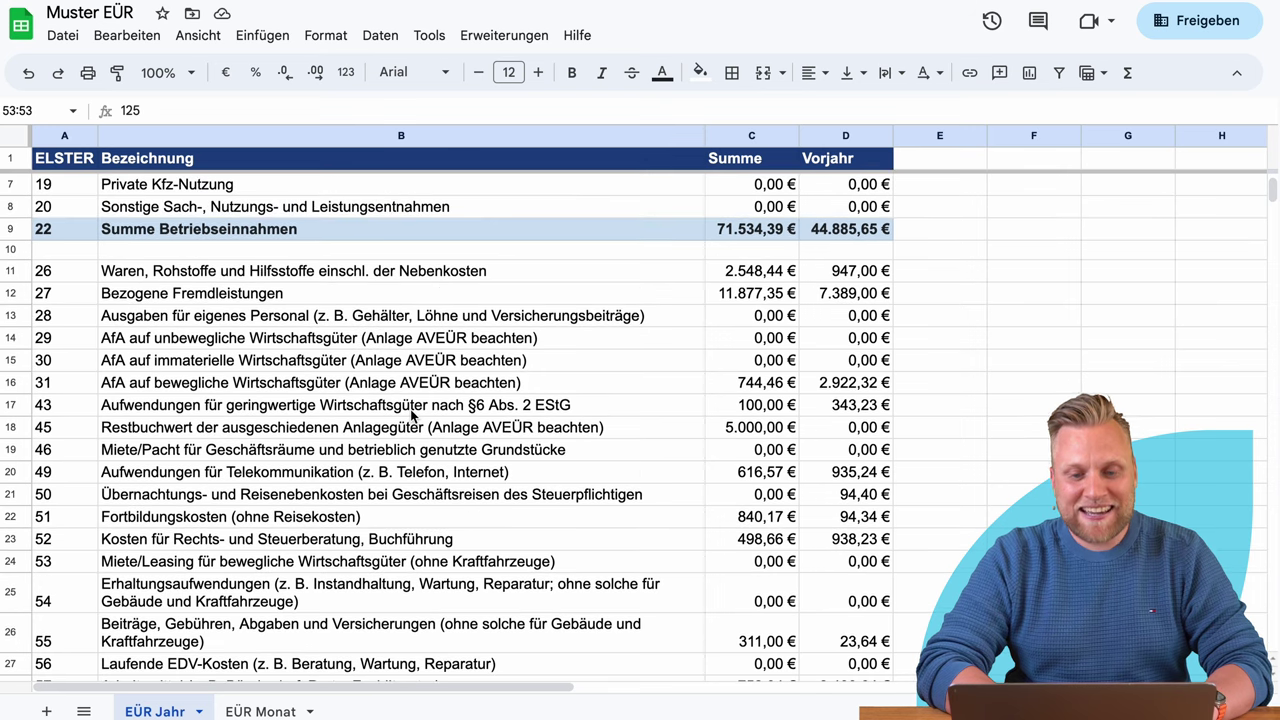
{"action": "left_click", "coordinate": [7, 296]}
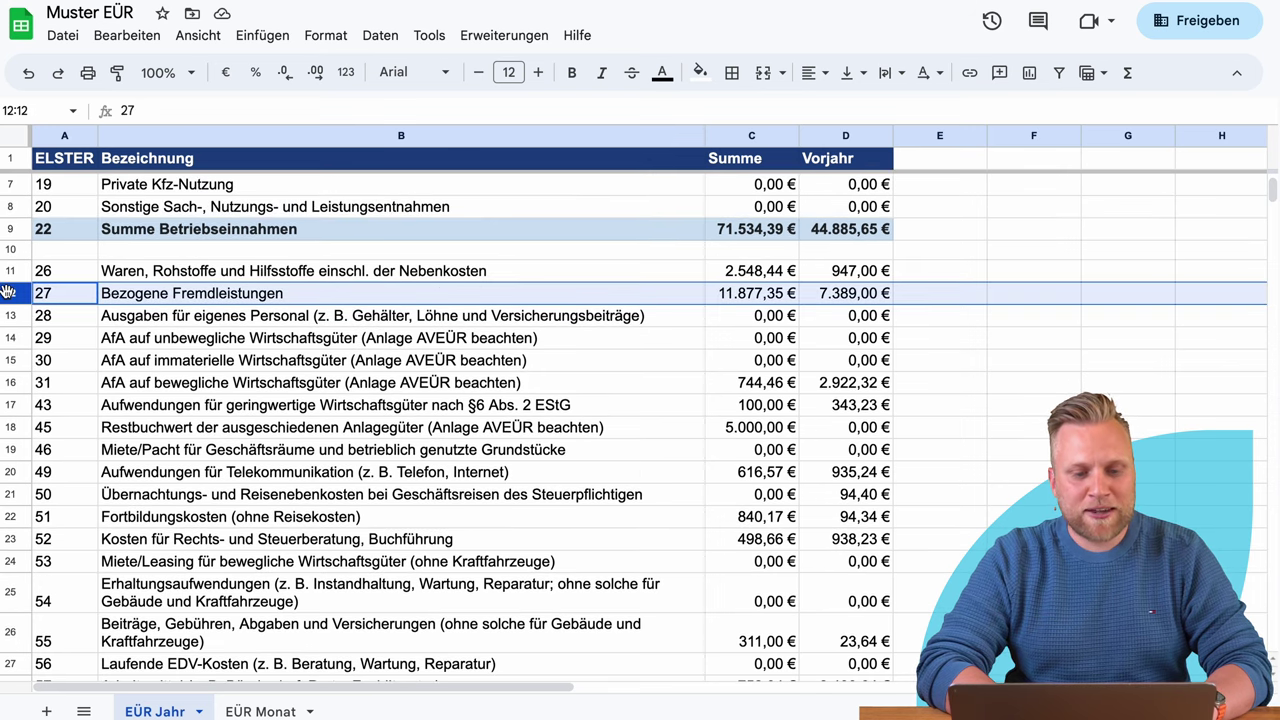
Highlight the row for ELSTER line 126, Einlagen einschl. Sach-, Leistungs- und Nutzungseinlage, and clear the highlight again.
{"action": "scroll", "coordinate": [730, 300], "scroll_direction": "down", "scroll_amount": 5}
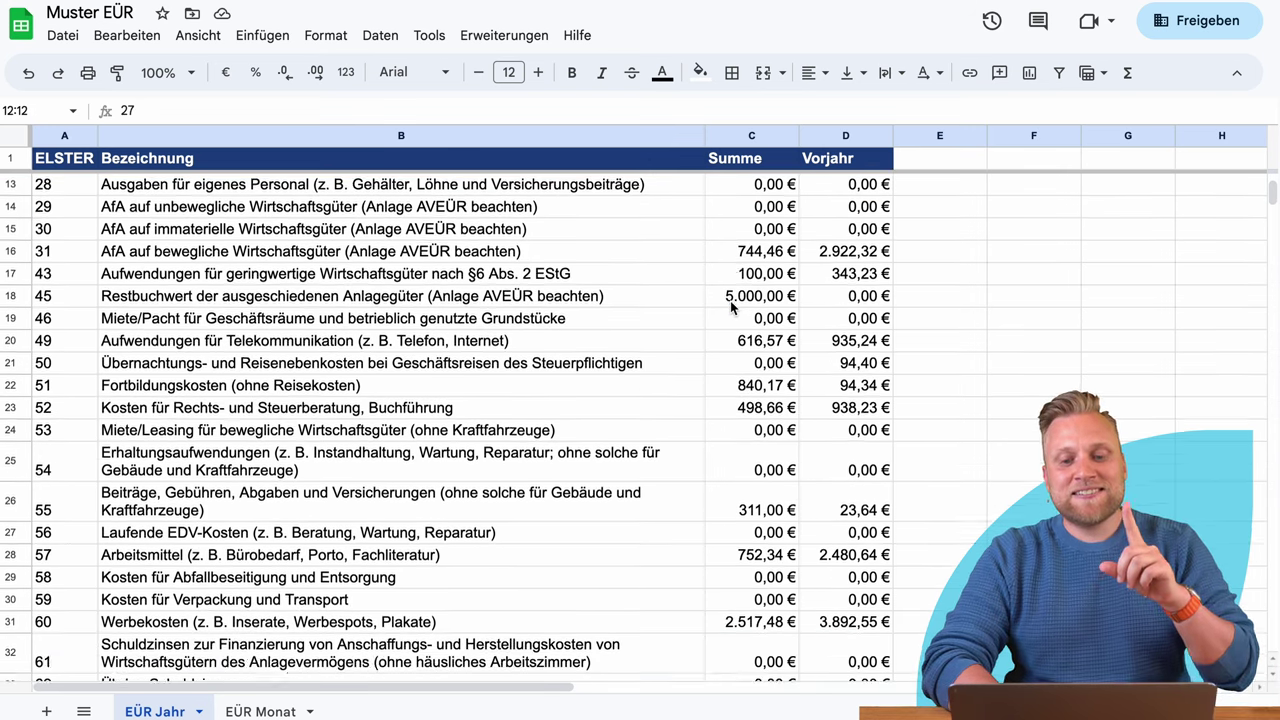
{"action": "scroll", "coordinate": [730, 300], "scroll_direction": "down", "scroll_amount": 2}
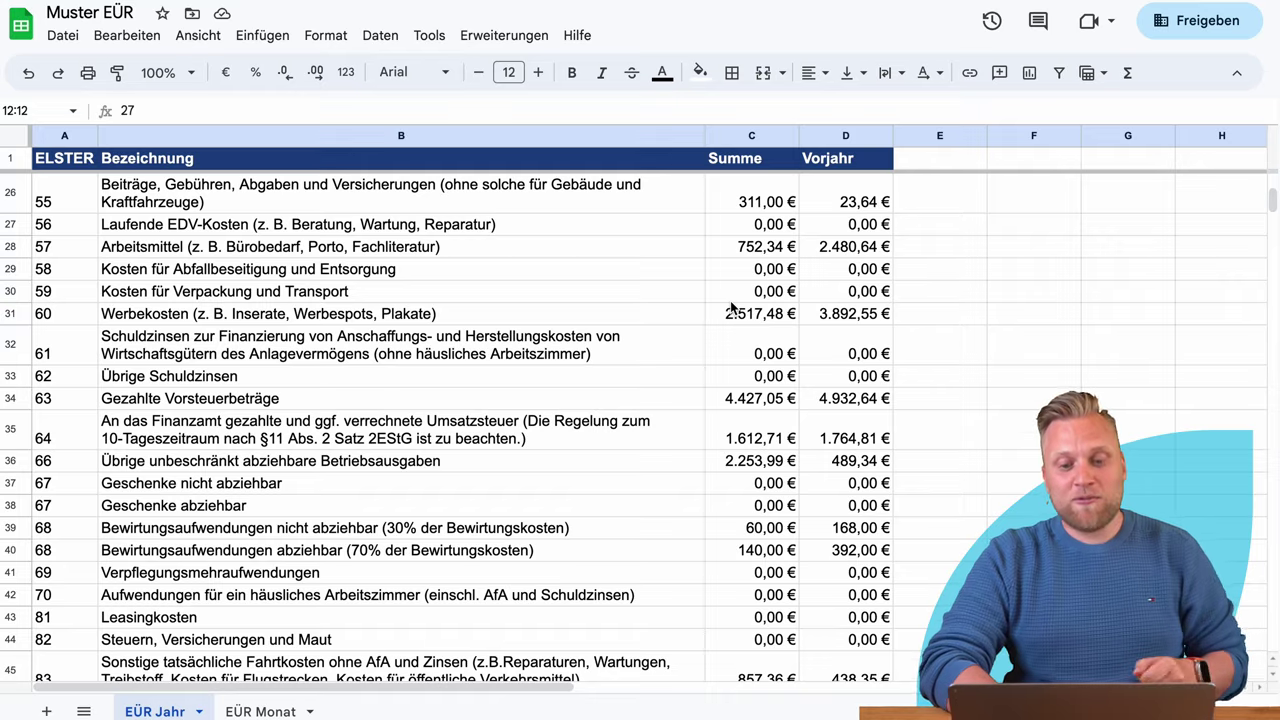
{"action": "scroll", "coordinate": [731, 307], "scroll_direction": "down", "scroll_amount": 8}
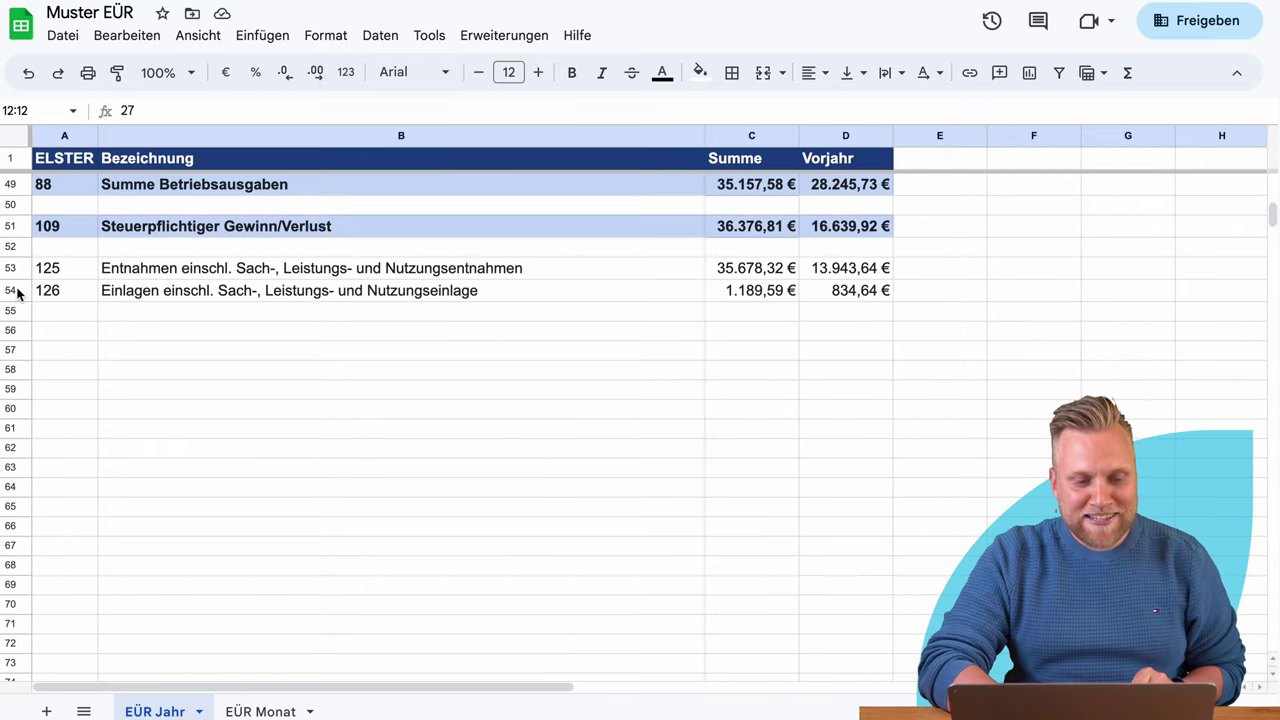
{"action": "left_click", "coordinate": [17, 291]}
{"action": "scroll", "coordinate": [605, 523], "scroll_direction": "up", "scroll_amount": 1}
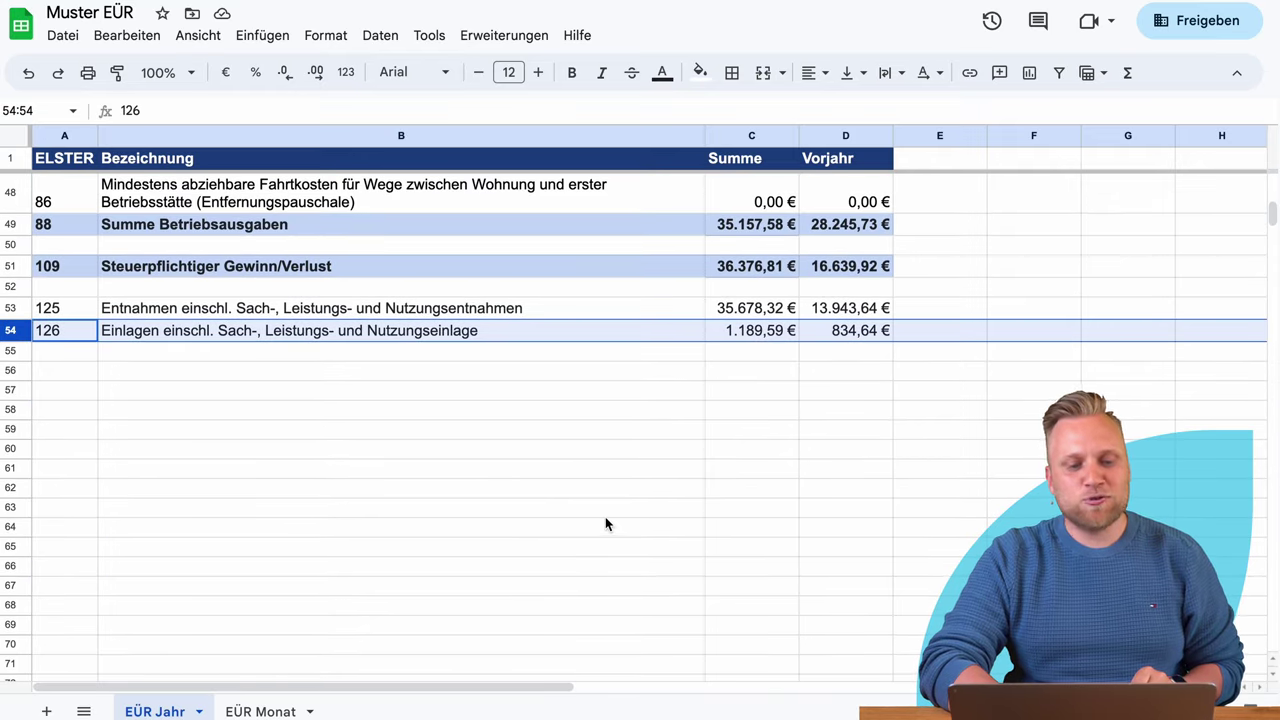
{"action": "left_click", "coordinate": [607, 471]}
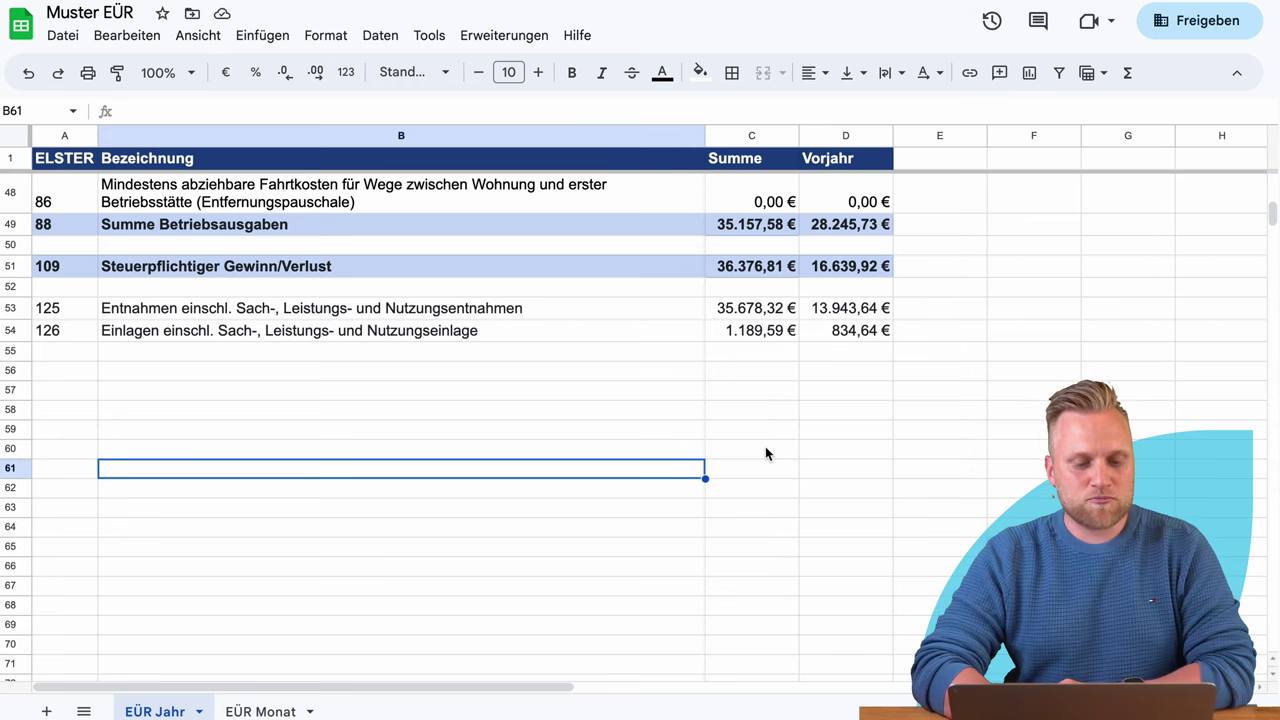
Review the yearly overview's income and expense rows, and open the EÜR Monat sheet to look through its 2023 month columns.
{"action": "scroll", "coordinate": [765, 446], "scroll_direction": "up", "scroll_amount": 10}
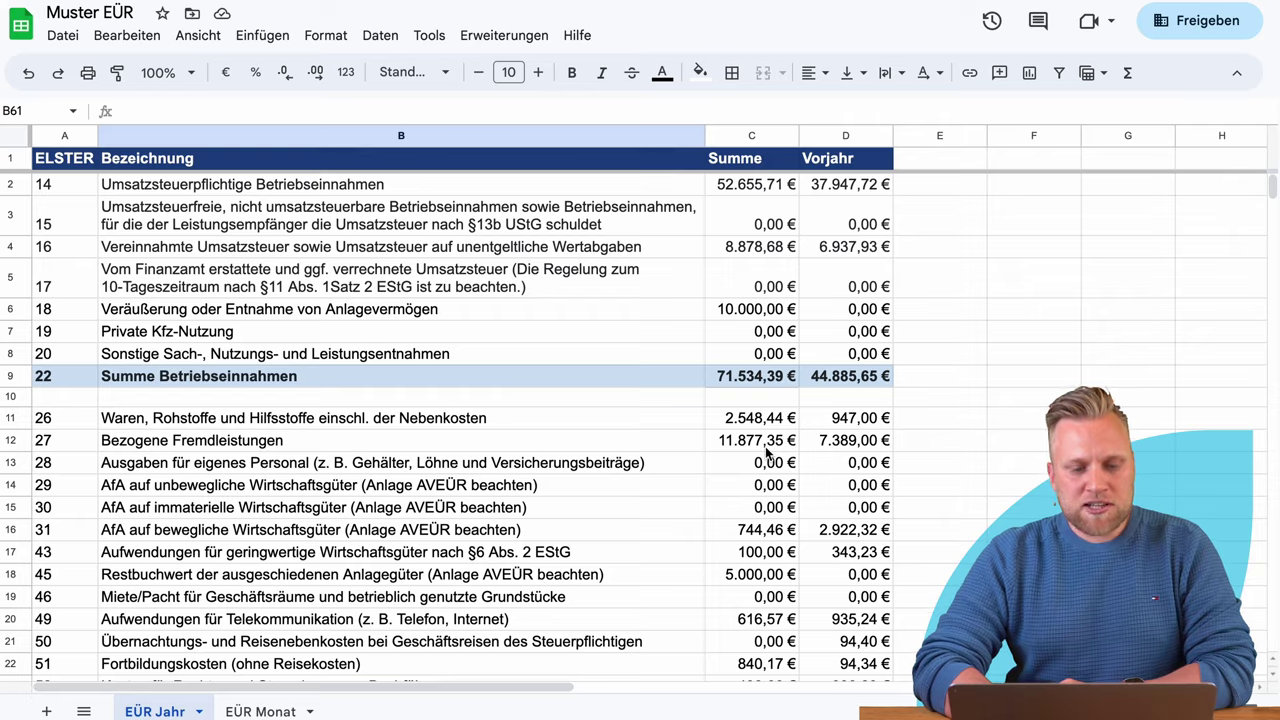
{"action": "scroll", "coordinate": [766, 452], "scroll_direction": "down", "scroll_amount": 4}
{"action": "scroll", "coordinate": [766, 452], "scroll_direction": "up", "scroll_amount": 4}
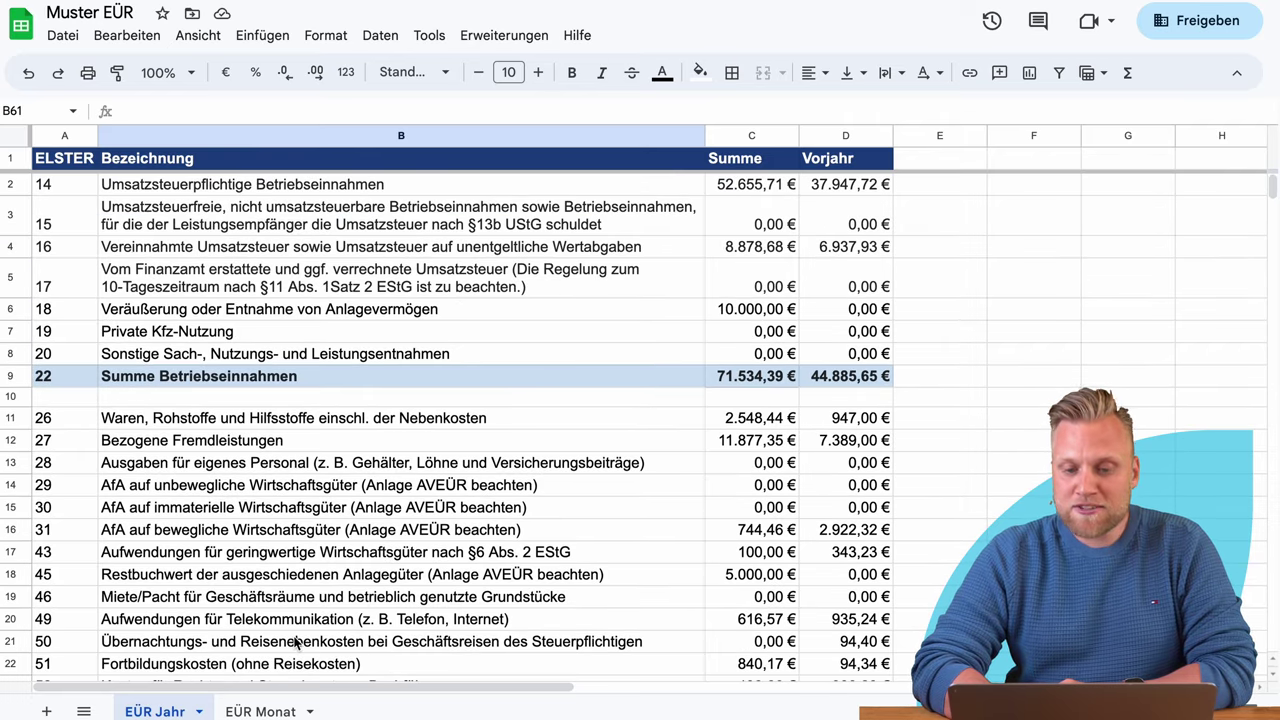
{"action": "left_click", "coordinate": [253, 711]}
{"action": "scroll", "coordinate": [1066, 362], "scroll_direction": "right", "scroll_amount": 5}
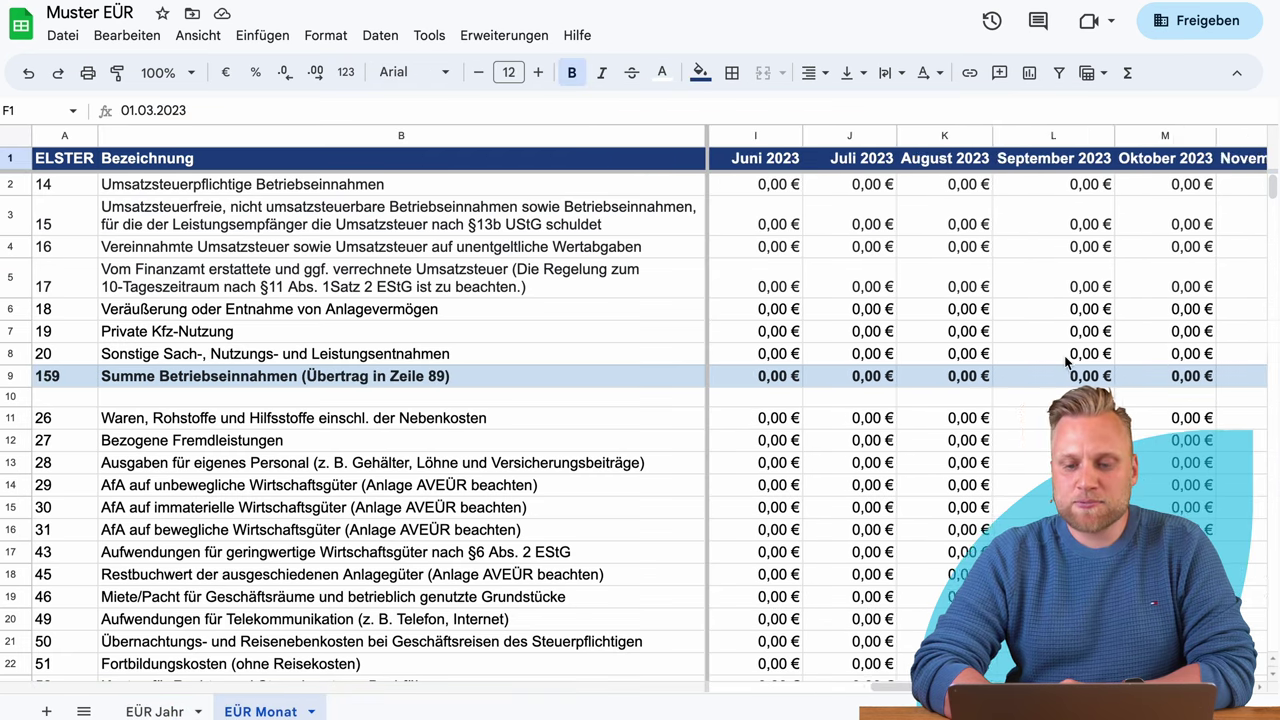
{"action": "scroll", "coordinate": [1066, 362], "scroll_direction": "left", "scroll_amount": 4}
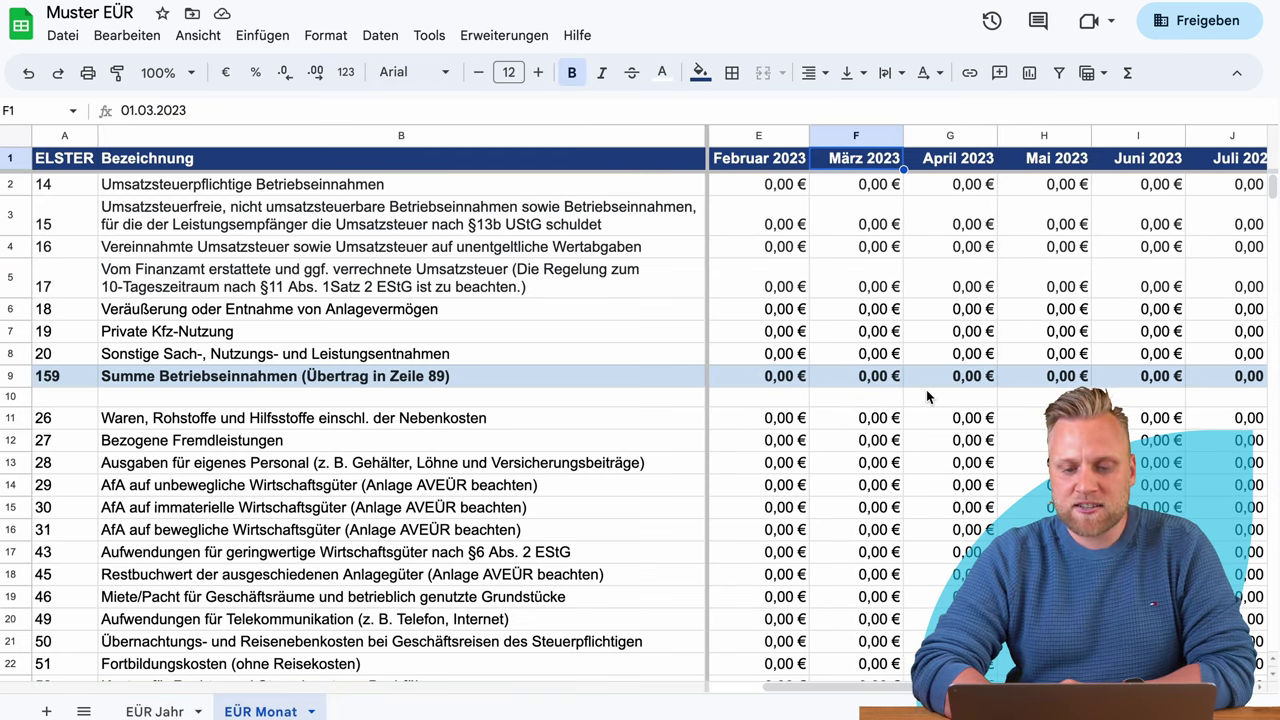